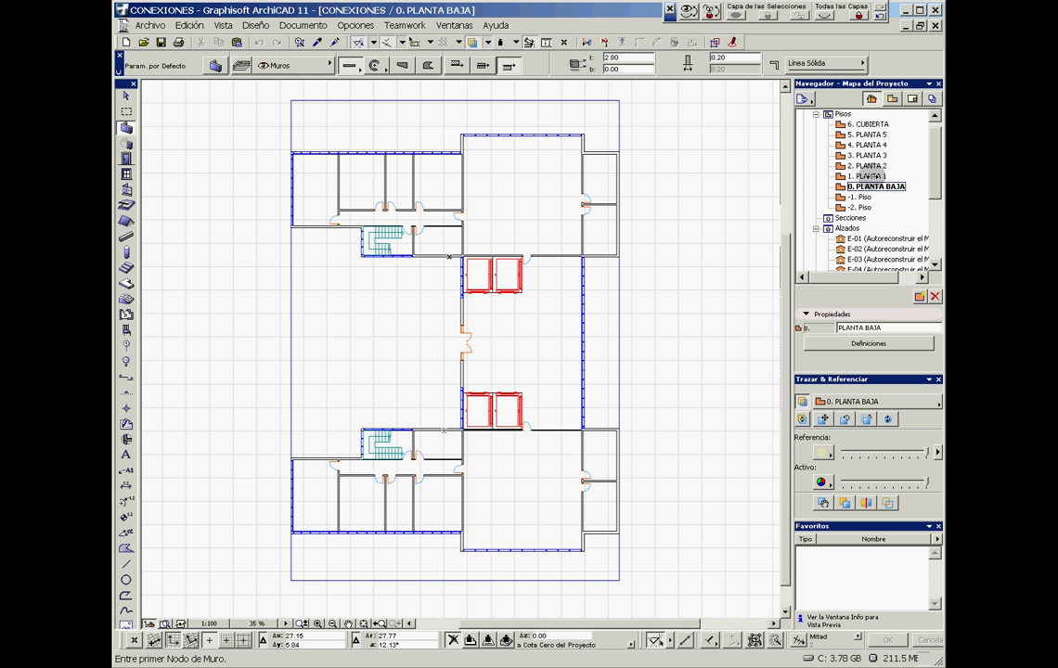
# View the floor plans of stories PLANTA 1, PLANTA 2 and PLANTA 4 one after another.
pyautogui.doubleClick(869, 175)
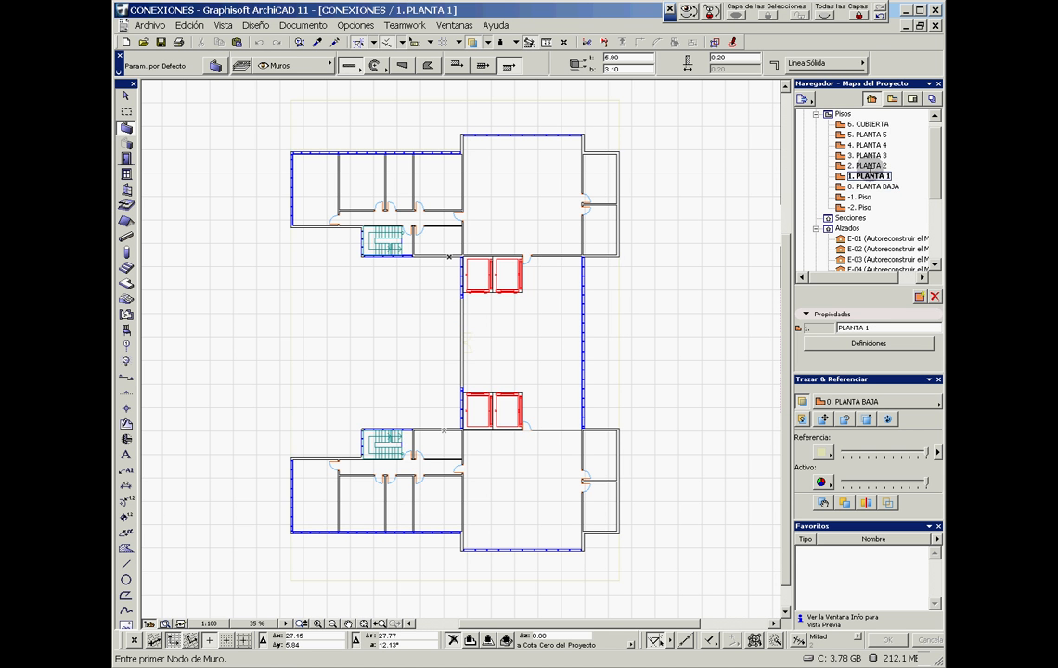
pyautogui.doubleClick(869, 165)
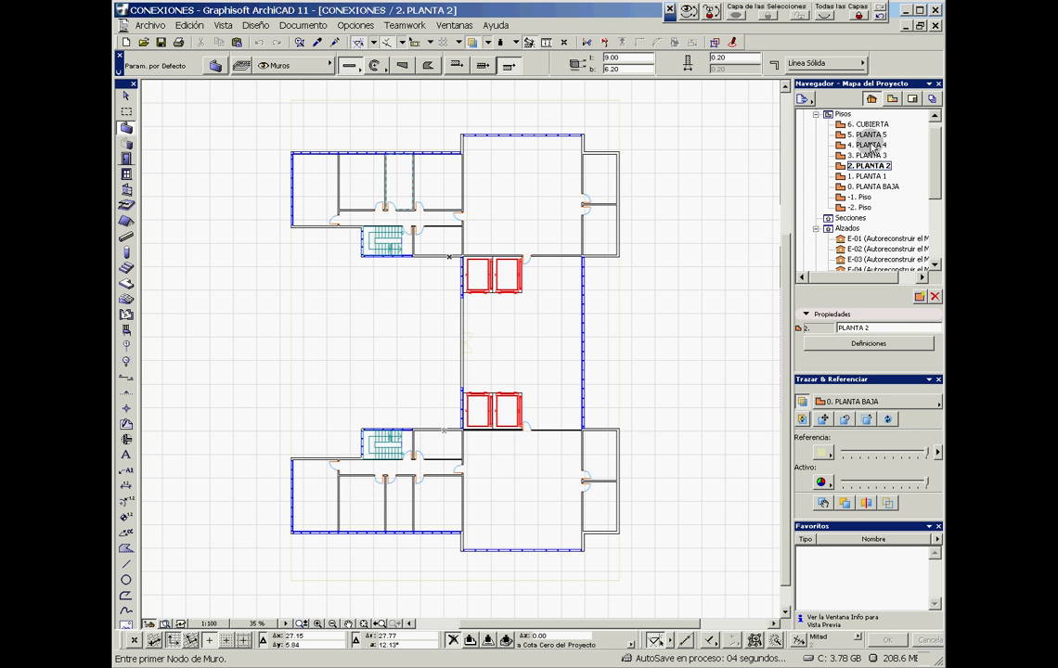
pyautogui.doubleClick(869, 145)
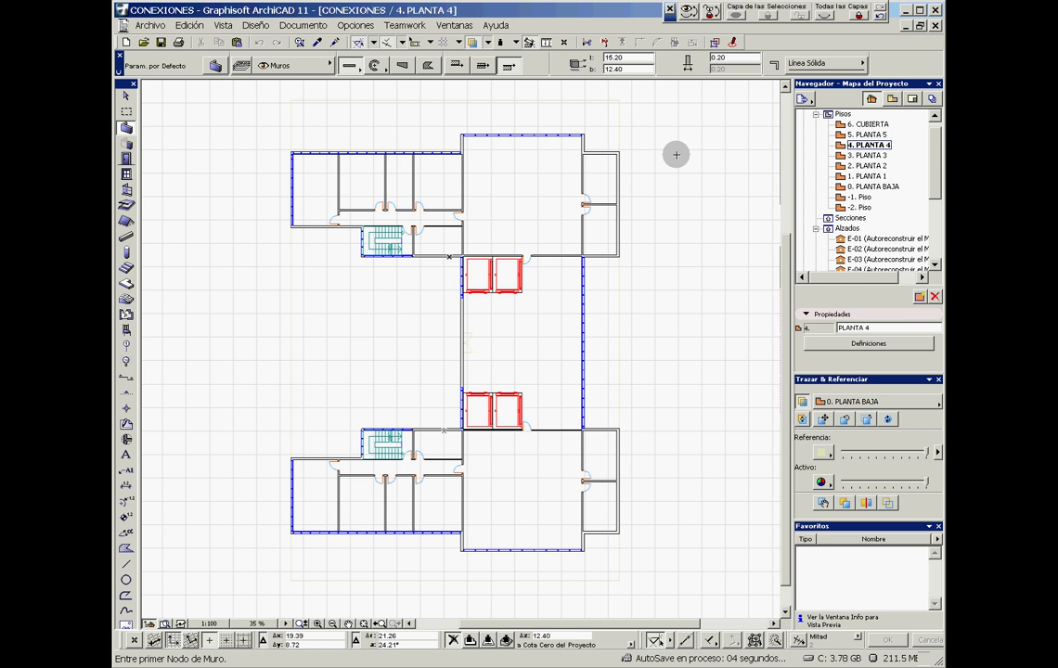
# Inspect the building model in the saved Perspectiva Genérica view and return to the floor plan.
pyautogui.click(892, 99)
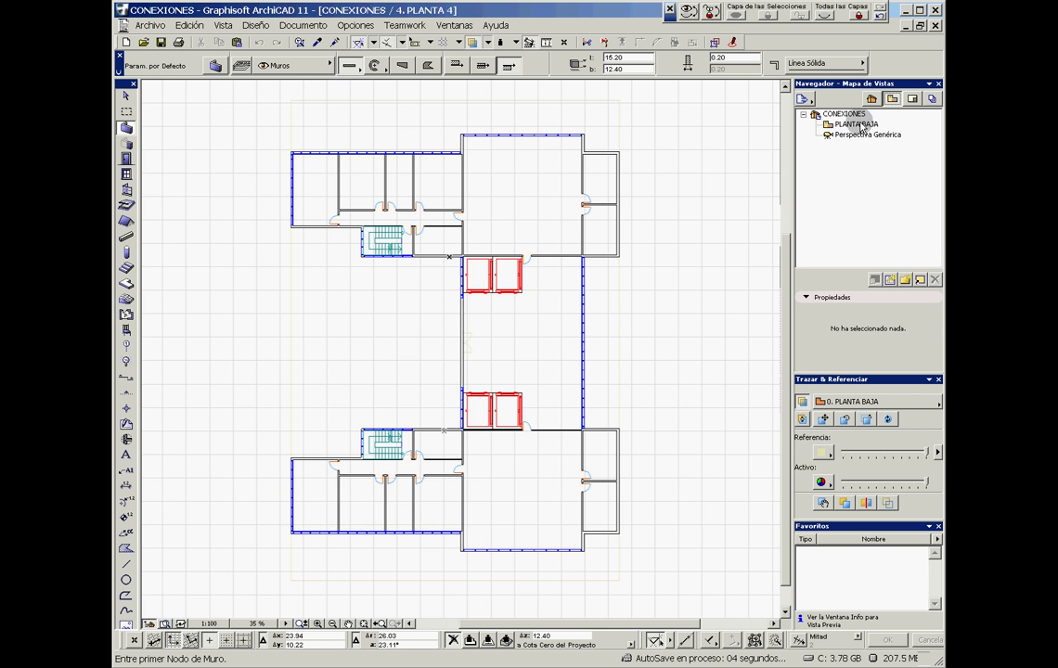
pyautogui.doubleClick(863, 134)
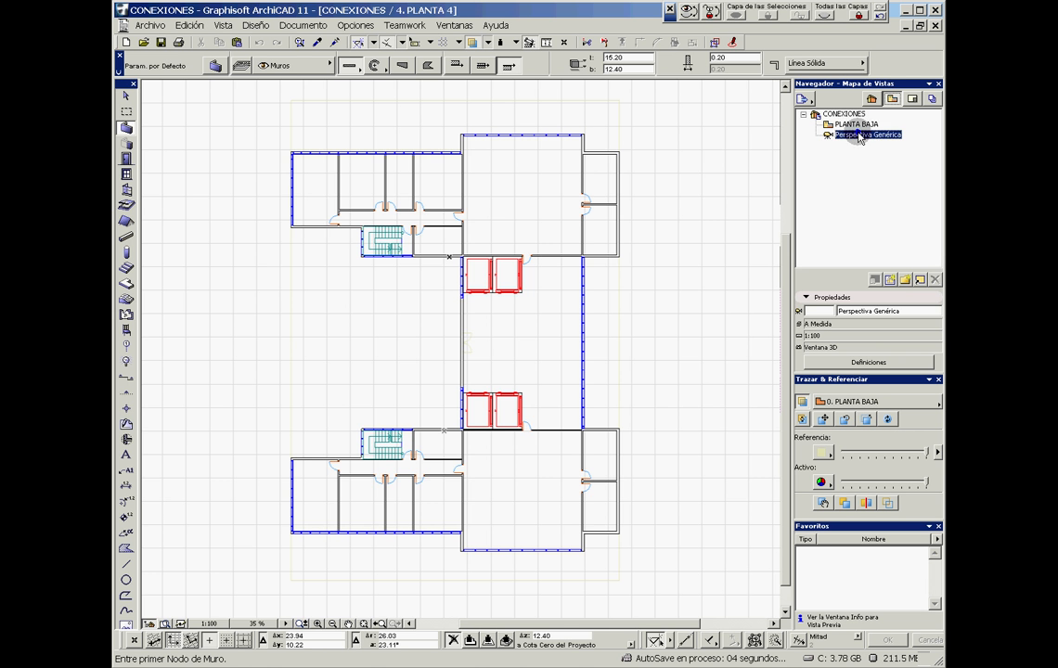
pyautogui.moveTo(586, 292); pyautogui.dragTo(574, 331)
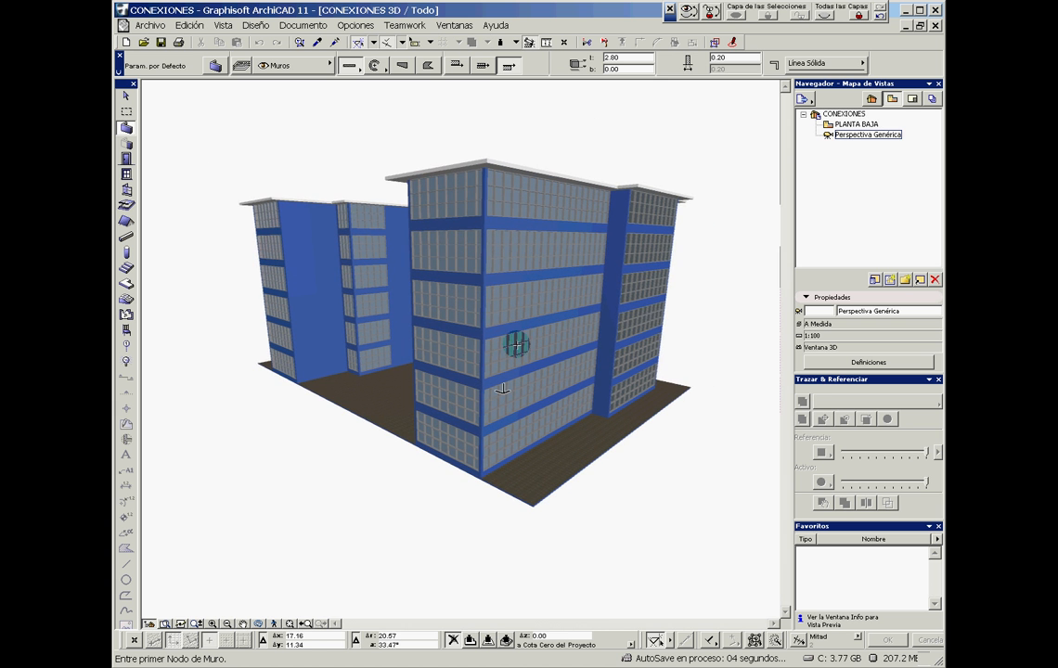
pyautogui.moveTo(512, 346)
pyautogui.mouseDown()
pyautogui.moveTo(496, 343)
pyautogui.moveTo(524, 333)
pyautogui.moveTo(492, 349)
pyautogui.mouseUp()
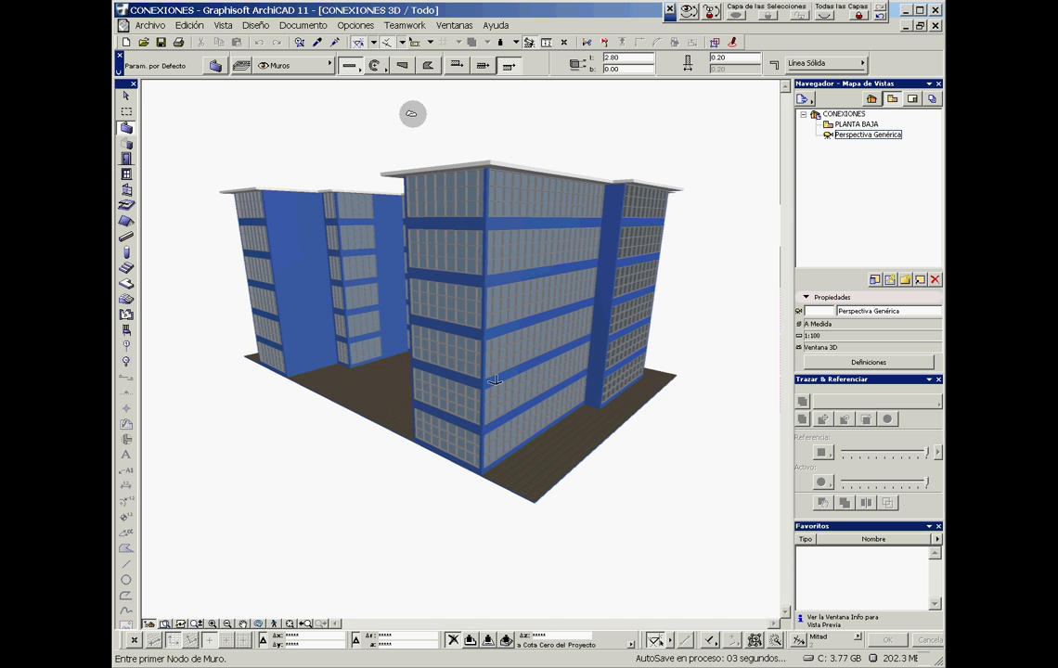
pyautogui.press('F2')
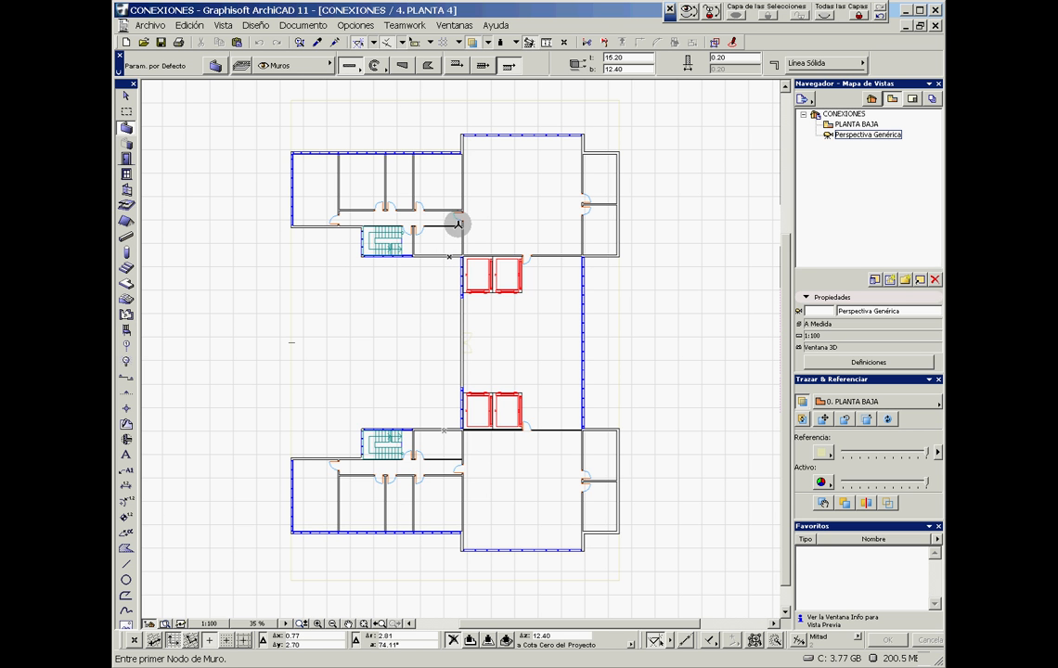
# Open the work environment settings (Entorno de Trabajo) at the Menús page of the command layout schemes, collapsing the other schemes.
pyautogui.click(353, 27)
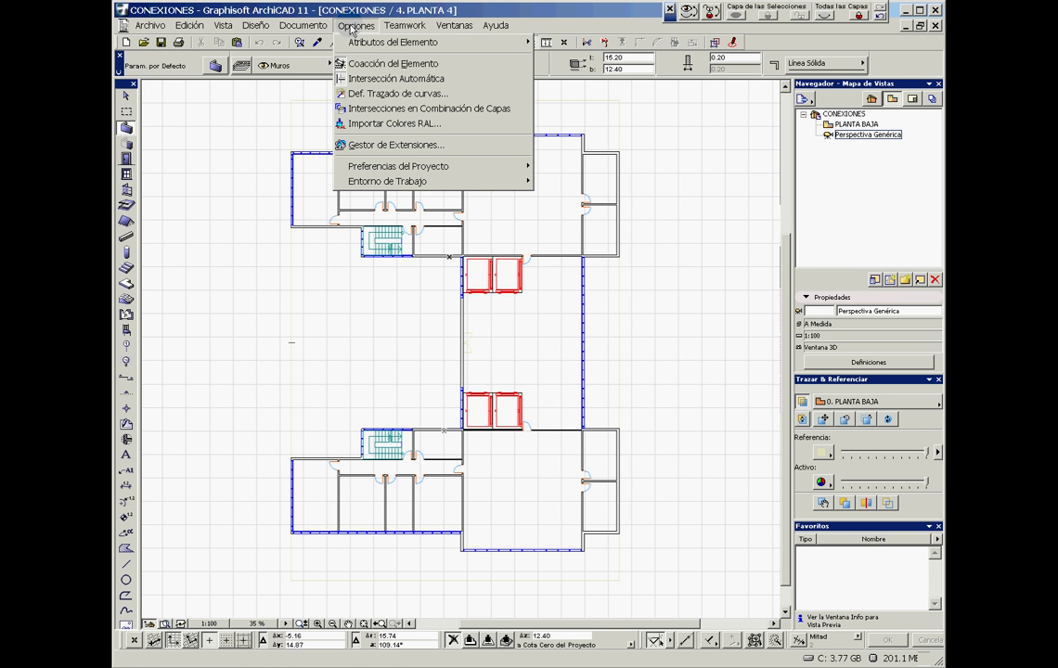
pyautogui.moveTo(374, 185)
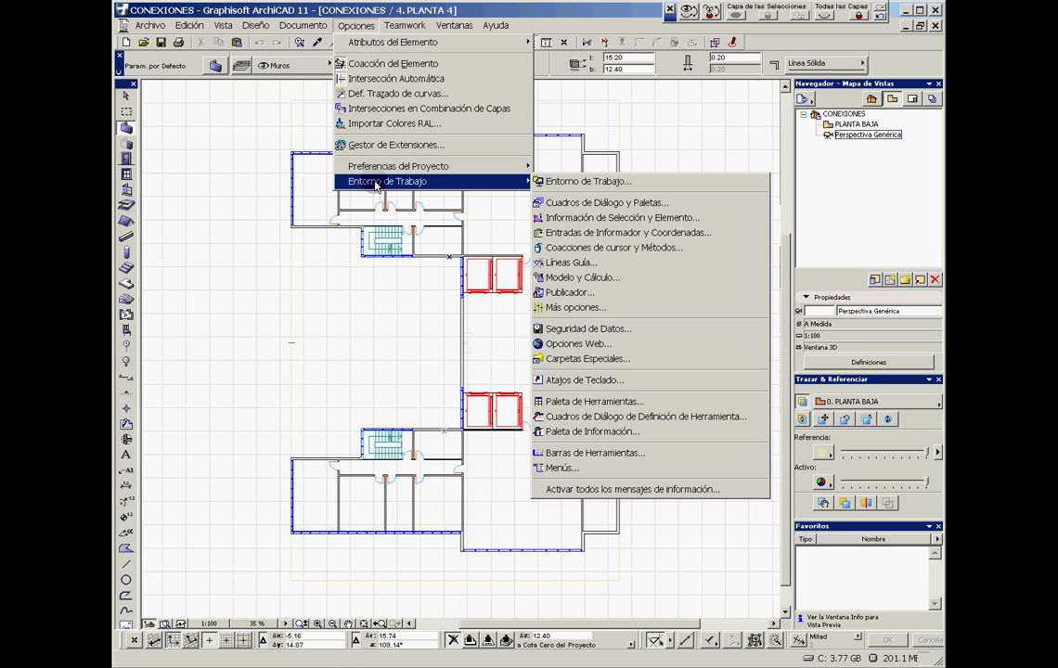
pyautogui.click(567, 182)
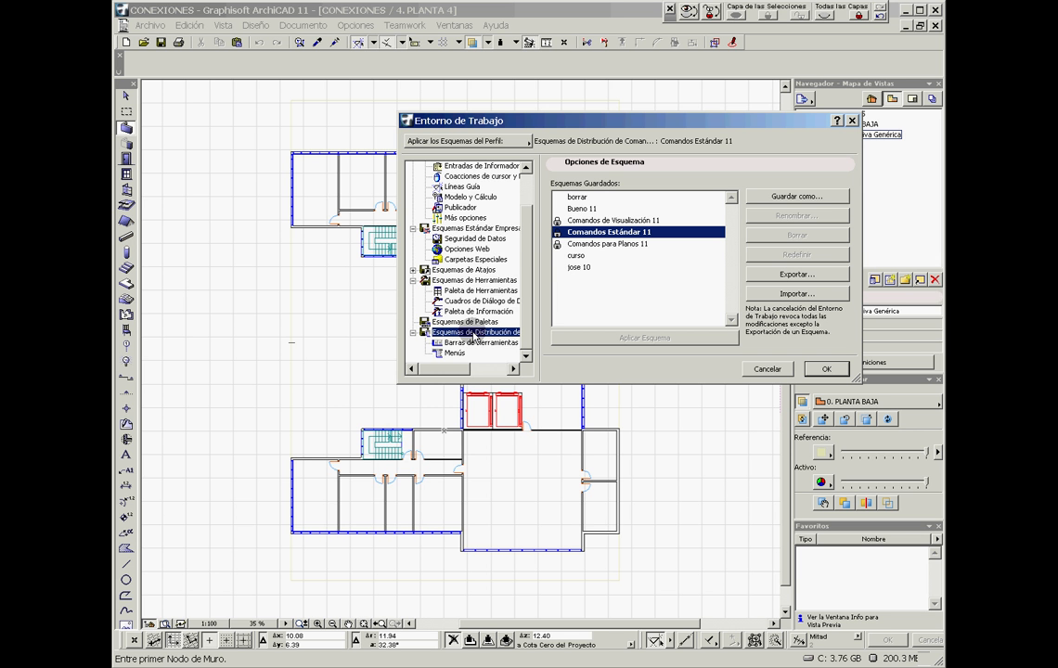
pyautogui.scroll(1, 524, 248)
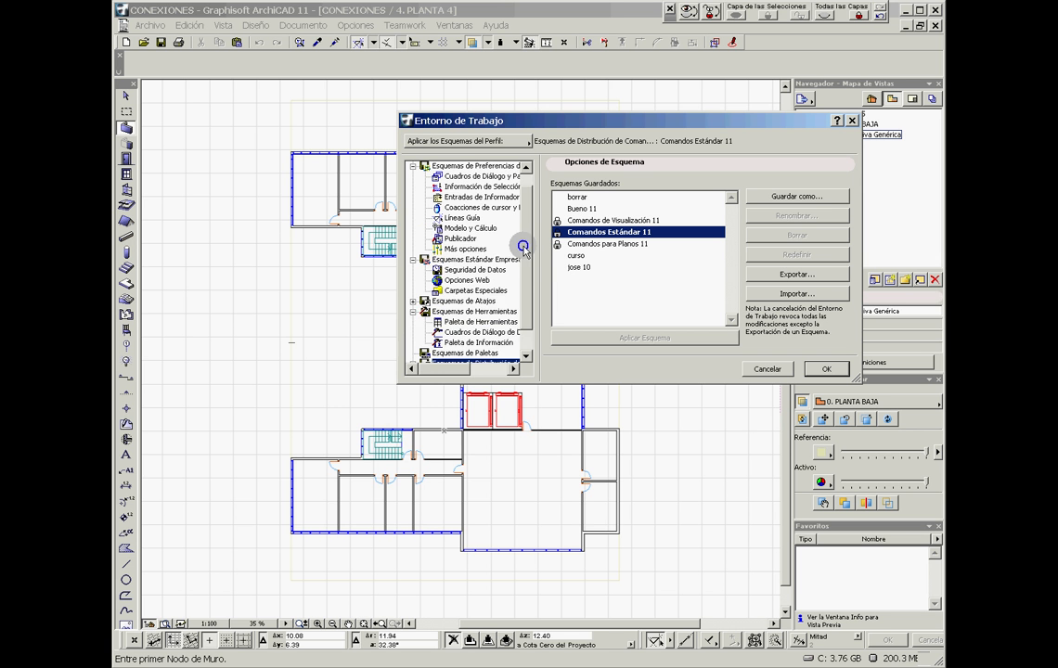
pyautogui.click(413, 176)
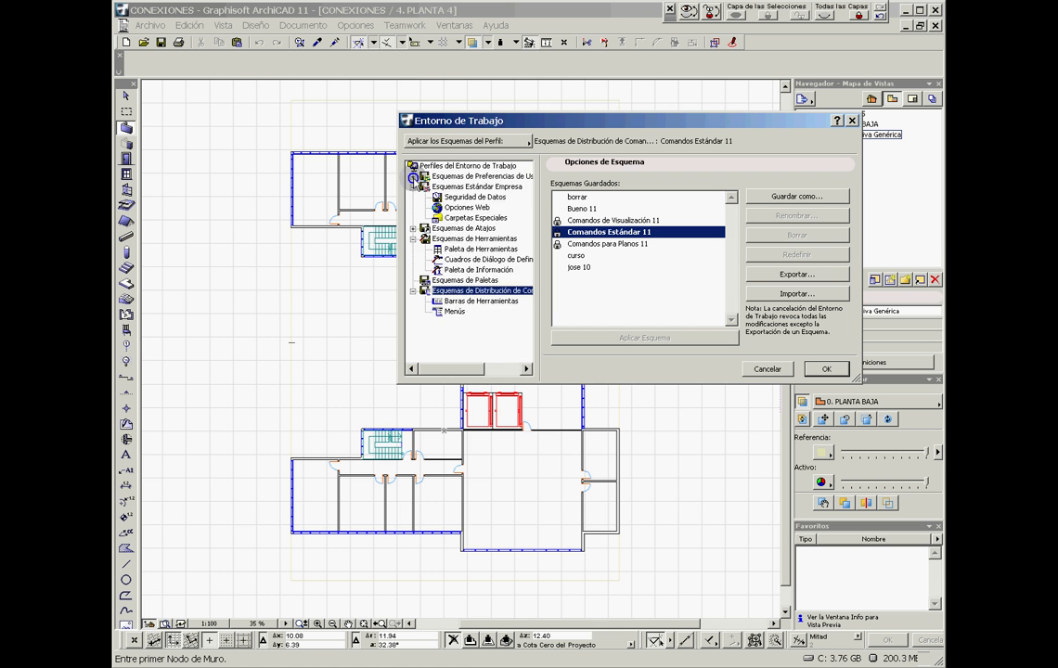
pyautogui.click(413, 186)
pyautogui.click(413, 206)
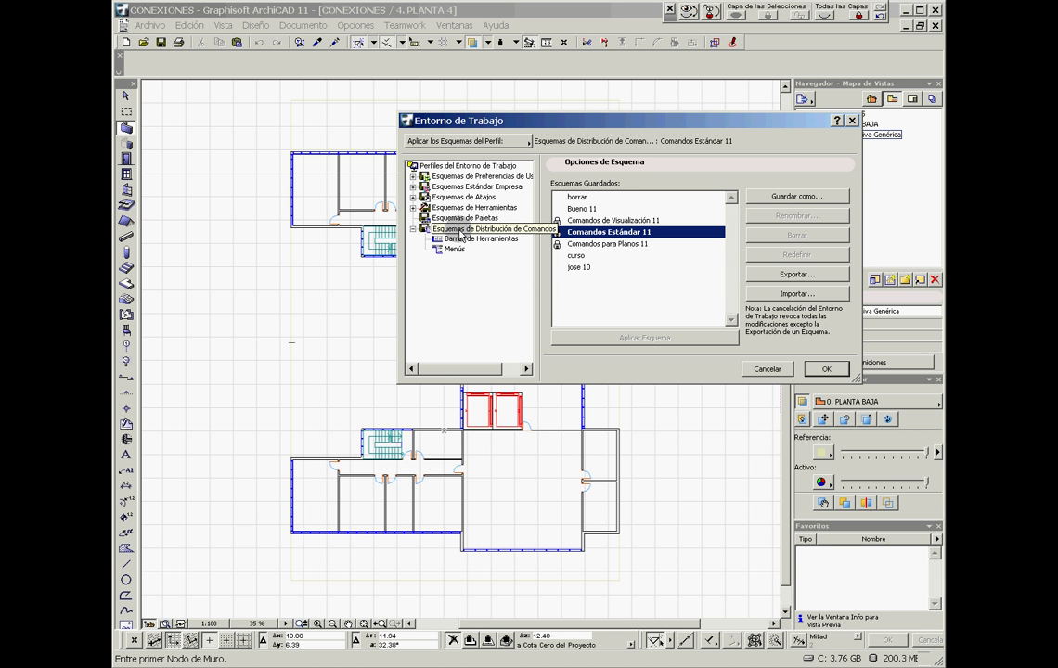
pyautogui.click(459, 229)
pyautogui.click(454, 249)
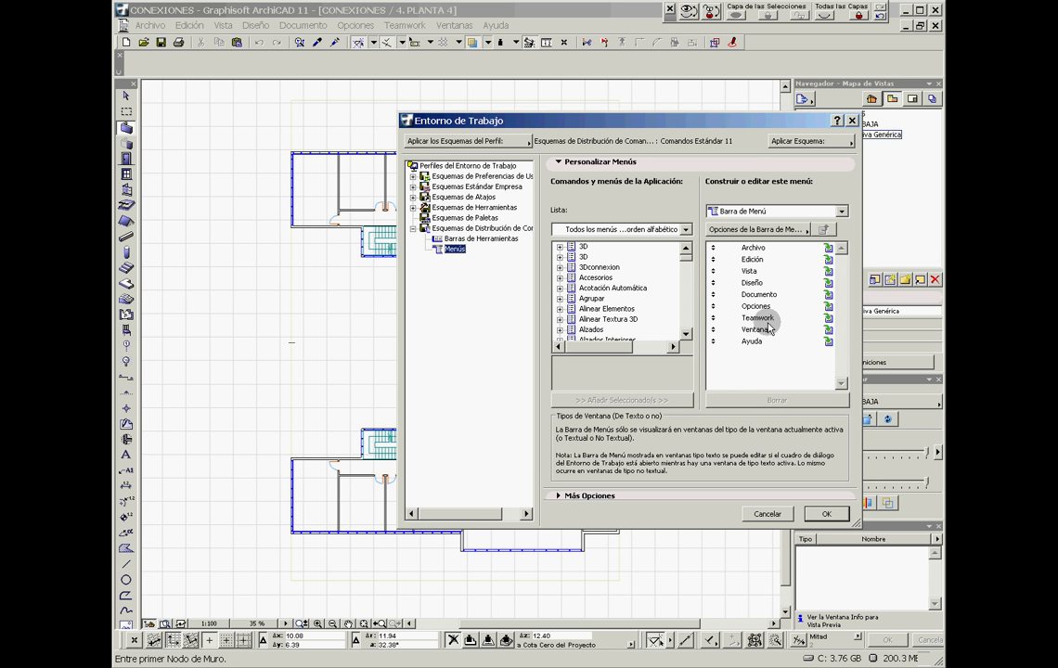
# Create a new menu named "calculo" in the menu bar and open it for editing.
pyautogui.click(782, 232)
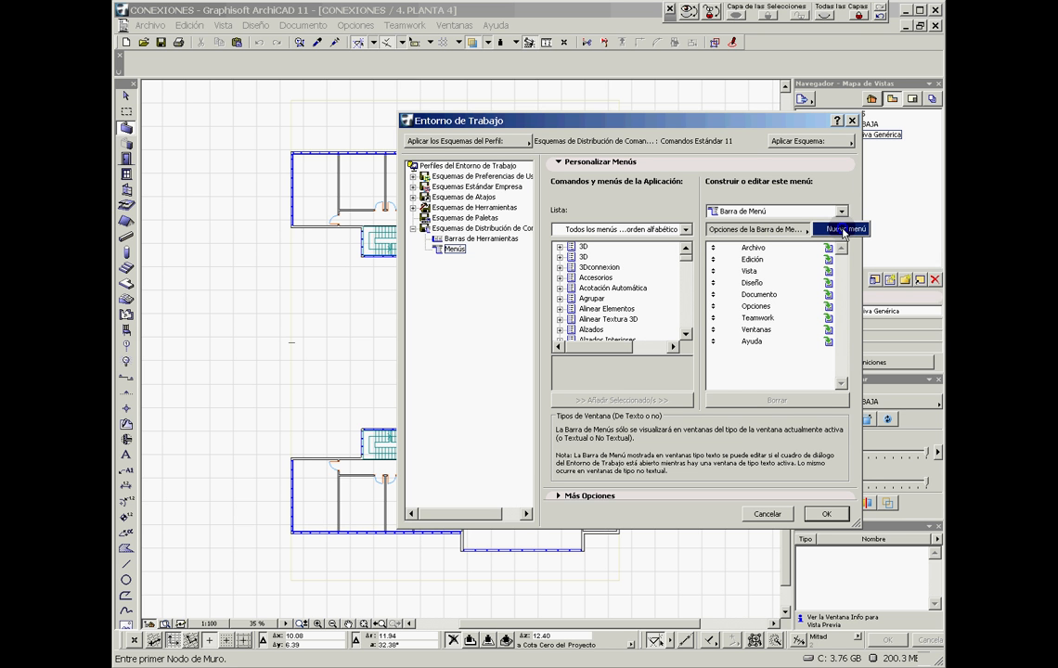
pyautogui.click(839, 229)
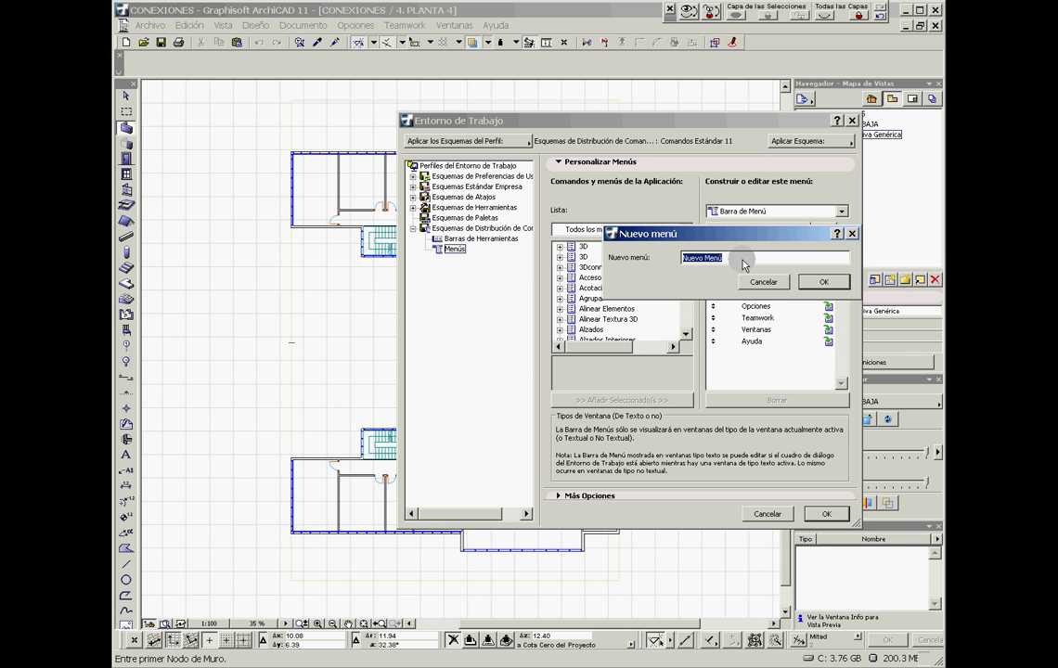
pyautogui.write('calculo')
pyautogui.click(821, 281)
pyautogui.doubleClick(767, 354)
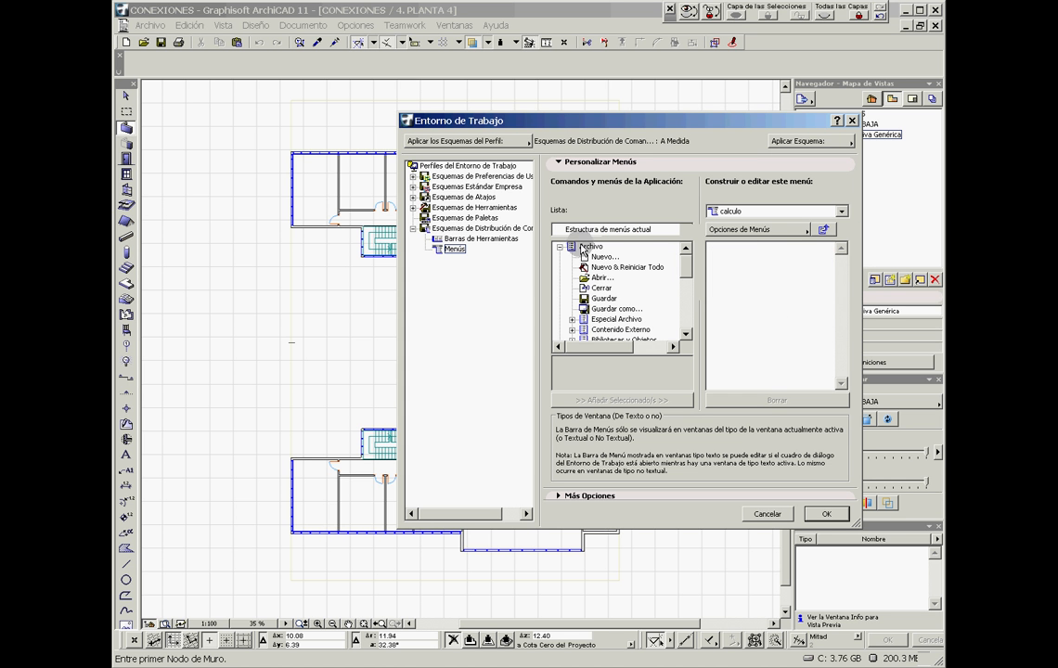
# List all commands by theme and add Importar desde Arquímedes from the Fiebdc extension to the calculo menu.
pyautogui.click(640, 229)
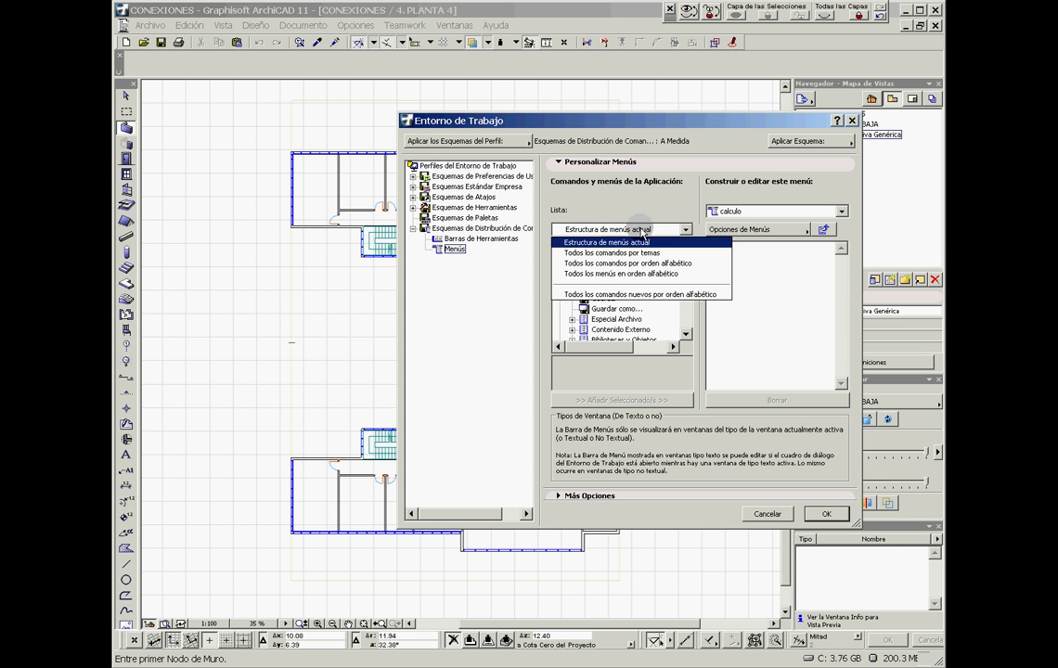
pyautogui.click(598, 254)
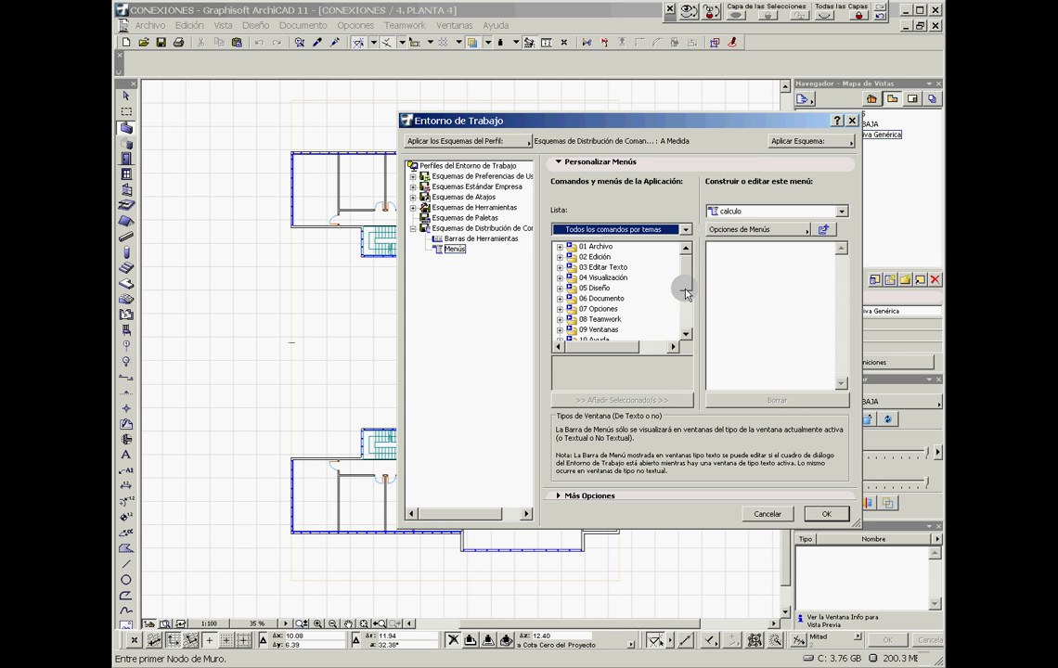
pyautogui.moveTo(683, 288); pyautogui.dragTo(687, 322)
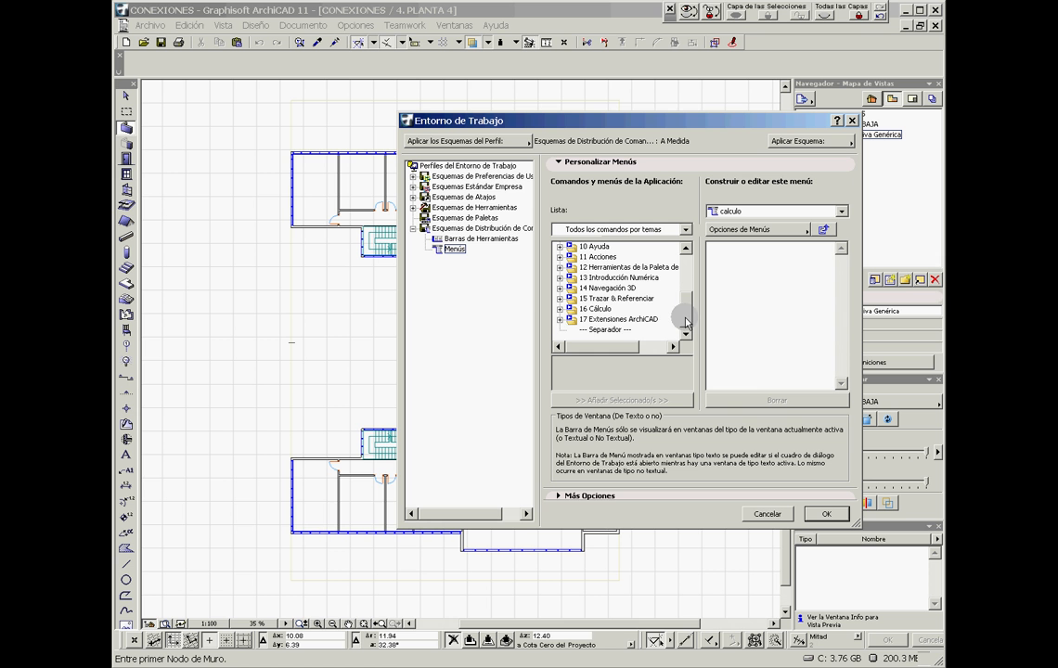
pyautogui.click(561, 320)
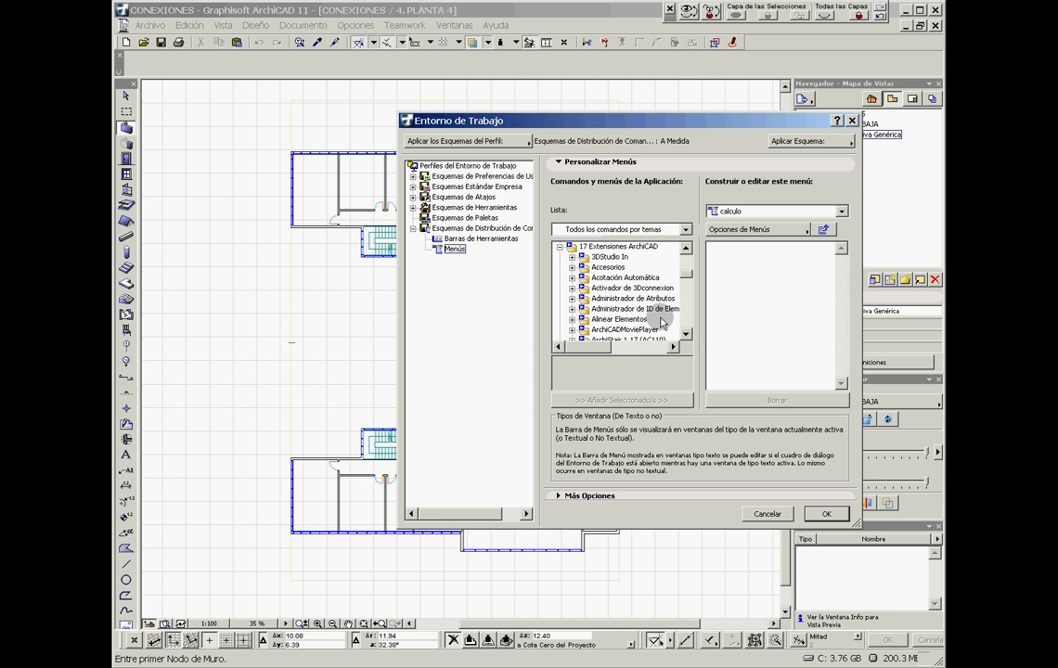
pyautogui.moveTo(687, 338); pyautogui.dragTo(688, 338)
pyautogui.scroll(4, 687, 306)
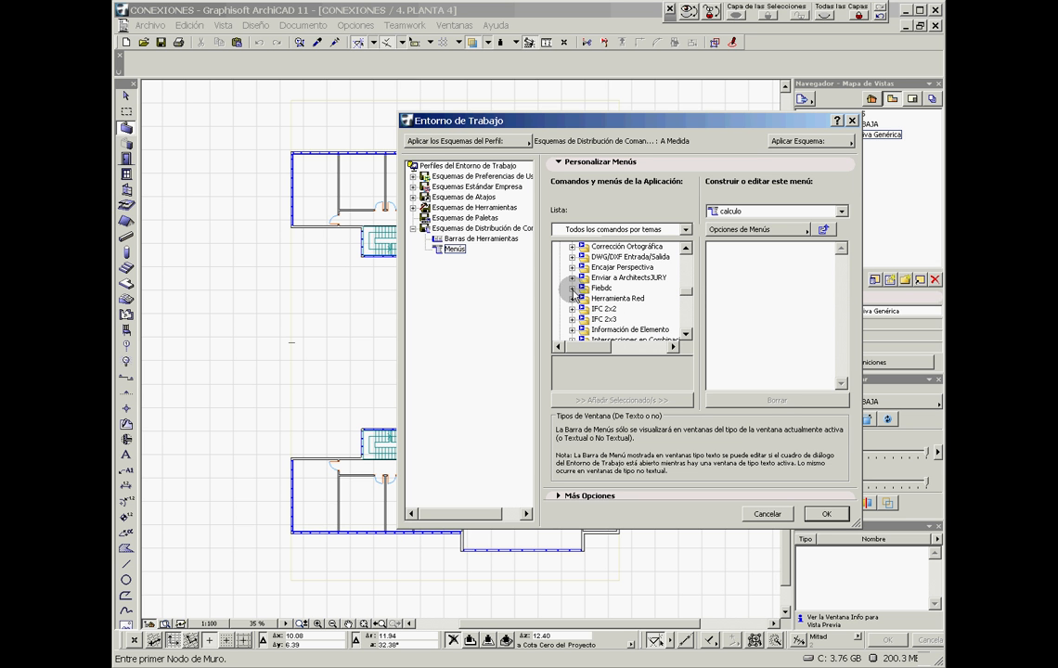
pyautogui.click(572, 288)
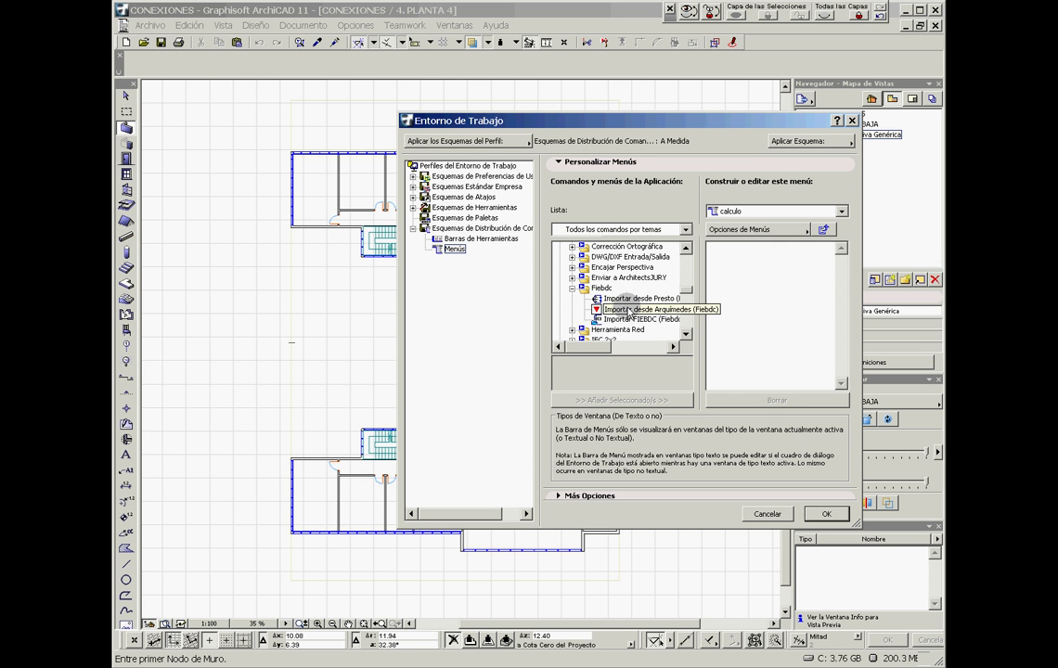
pyautogui.moveTo(639, 308); pyautogui.dragTo(756, 312)
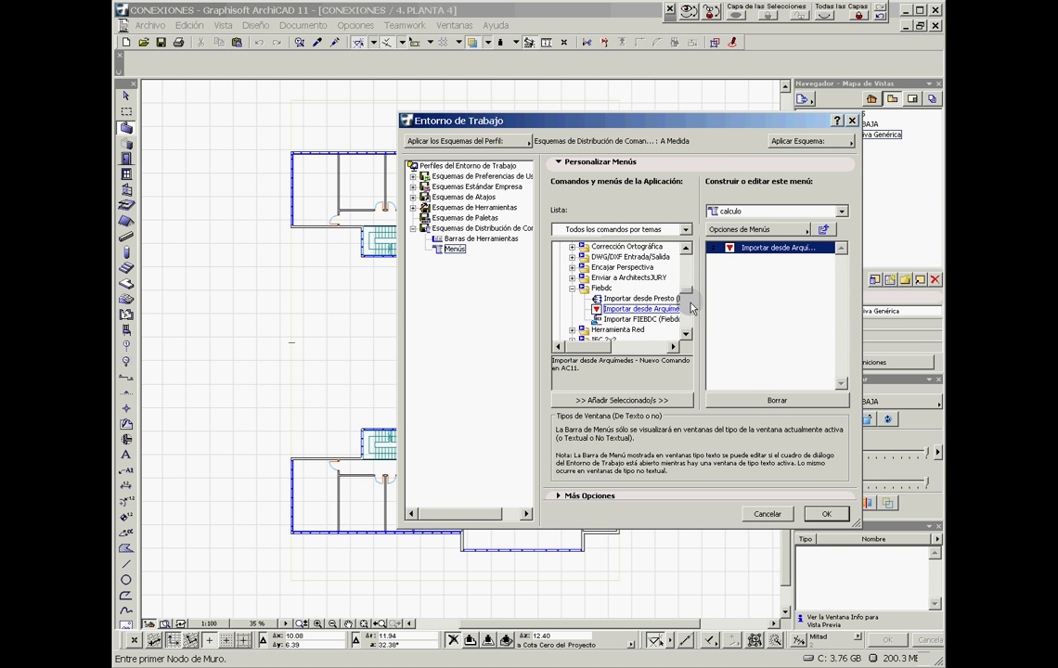
# Add Vincular Propiedades a Criterios and Editar Base de Datos from the 16 Cálculo theme to the calculo menu.
pyautogui.moveTo(685, 295); pyautogui.dragTo(687, 269)
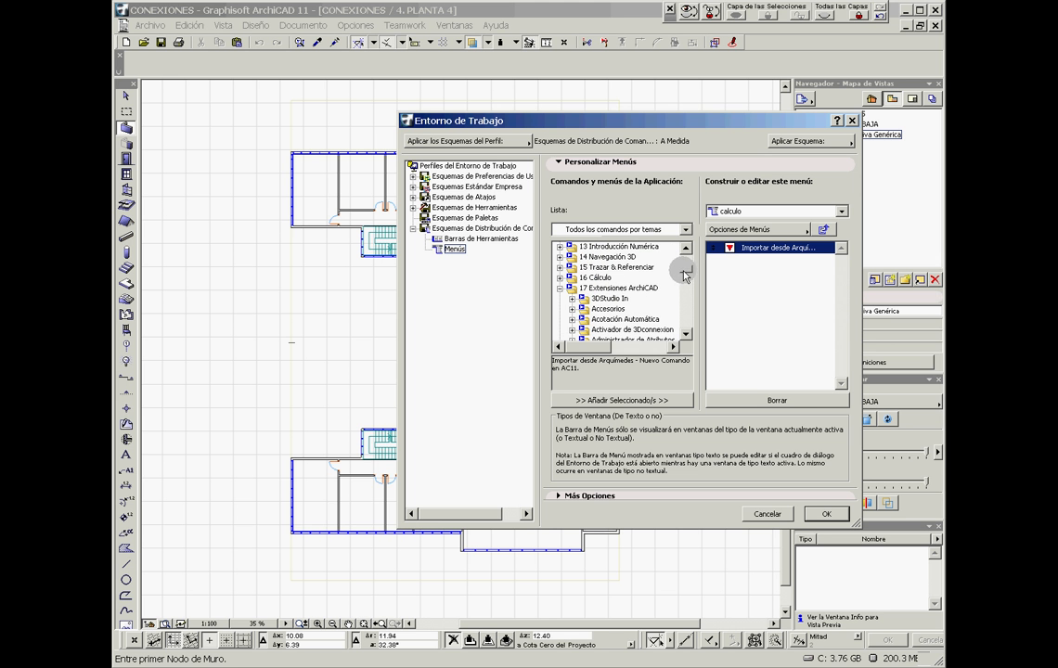
pyautogui.click(560, 278)
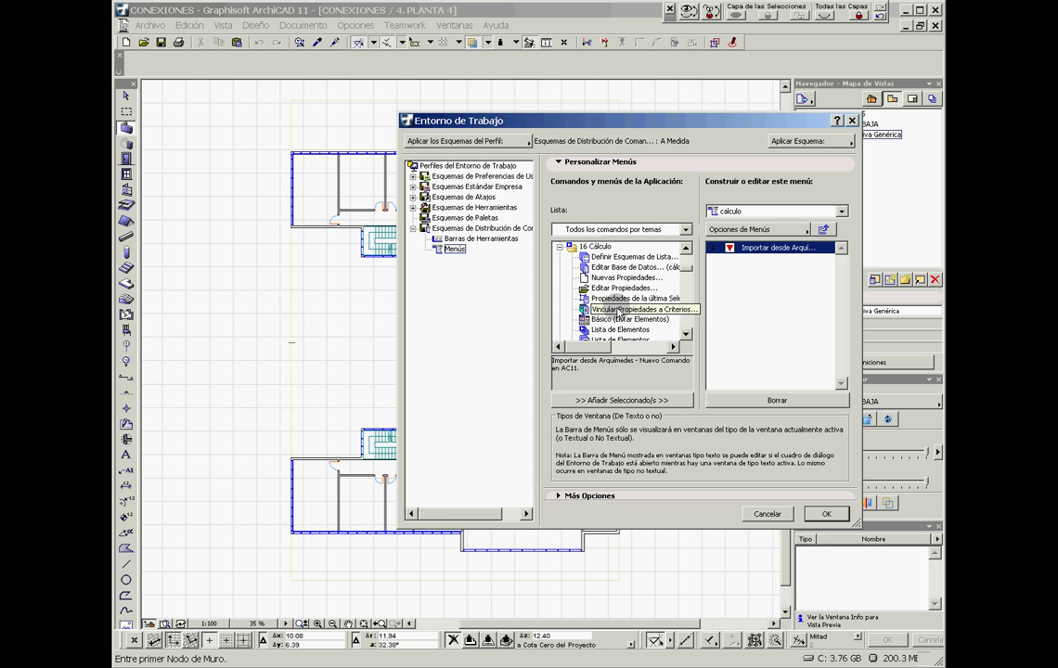
pyautogui.moveTo(619, 313); pyautogui.dragTo(759, 308)
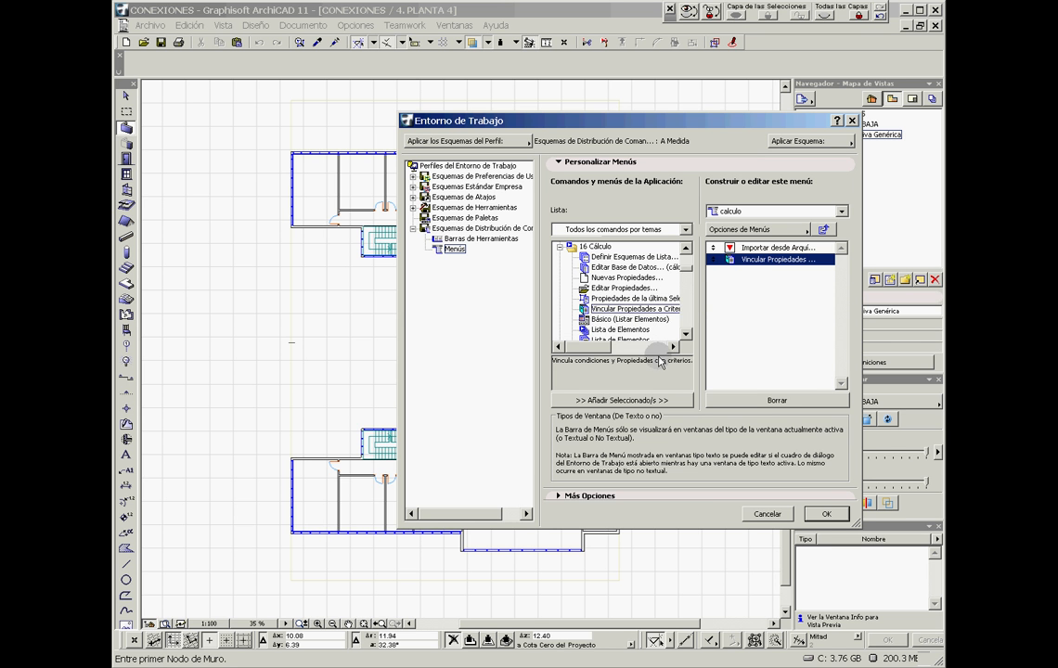
pyautogui.moveTo(631, 268); pyautogui.dragTo(754, 293)
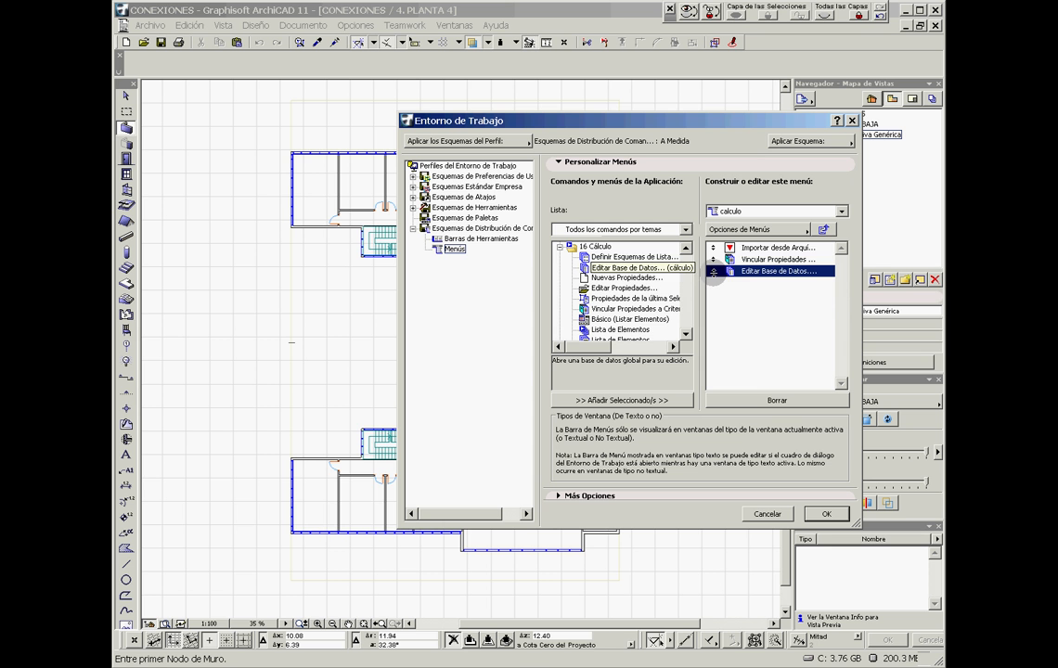
# Move Vincular Propiedades above Importar desde Arquímedes, apply the work environment changes and check the new calculo menu.
pyautogui.moveTo(712, 259); pyautogui.dragTo(712, 246)
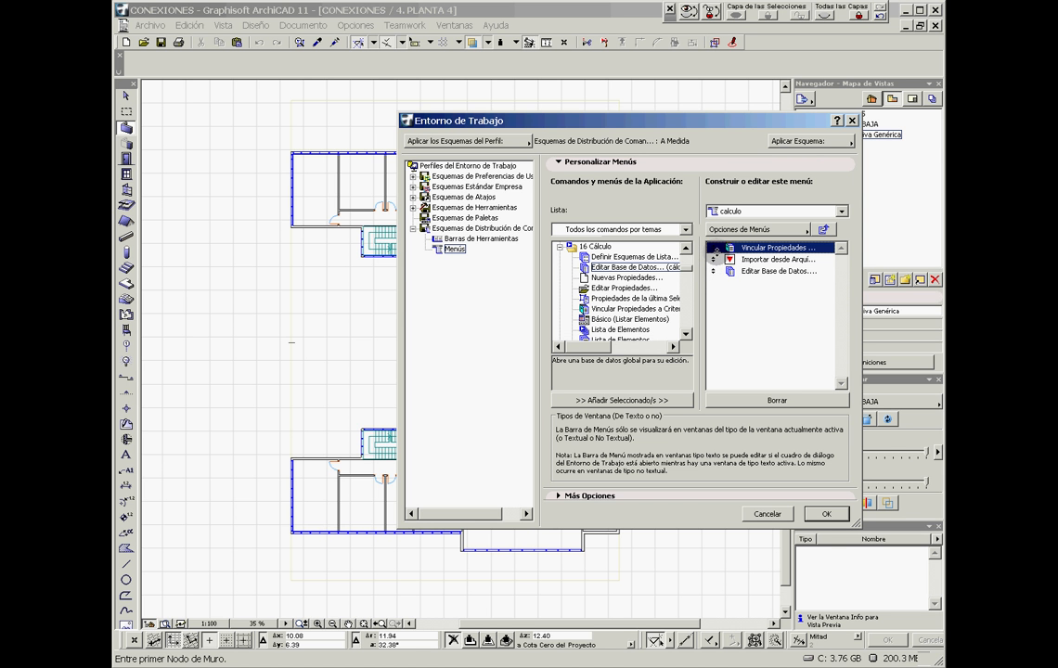
pyautogui.moveTo(716, 251)
pyautogui.mouseDown()
pyautogui.moveTo(724, 308)
pyautogui.moveTo(719, 255)
pyautogui.mouseUp()
pyautogui.click(817, 514)
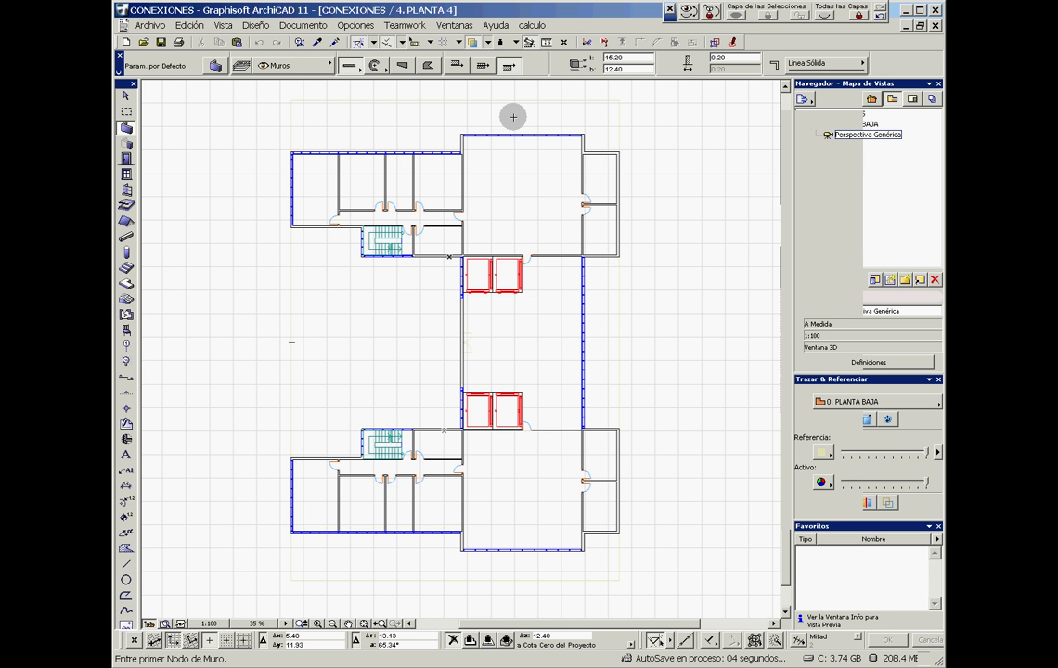
pyautogui.click(533, 26)
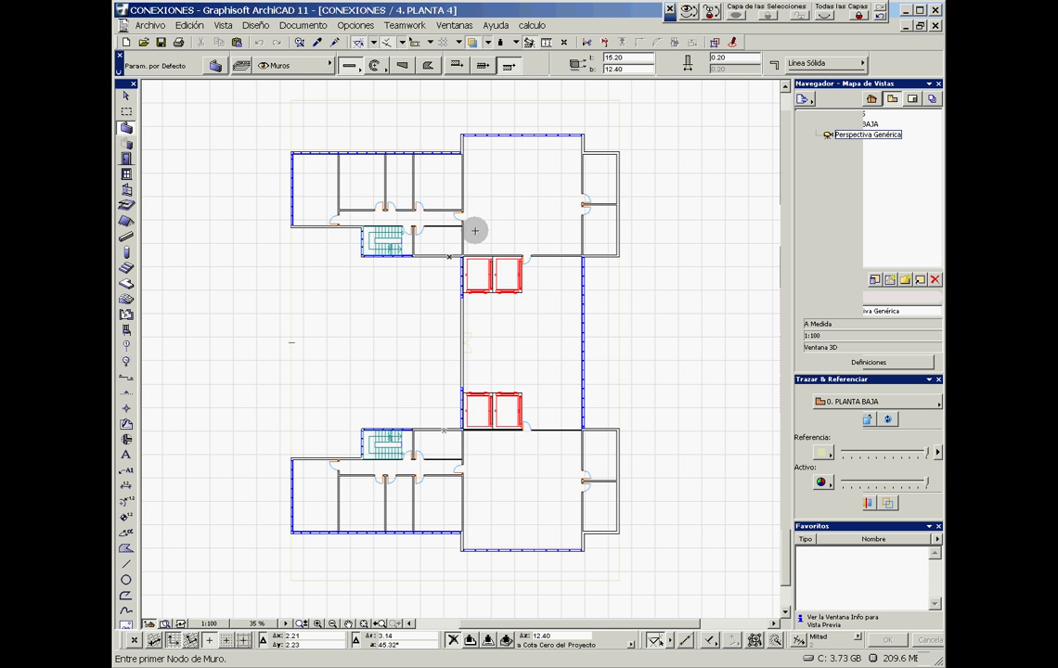
# Open the default wall settings and examine the wall ID under Listar y Etiquetar.
pyautogui.doubleClick(125, 123)
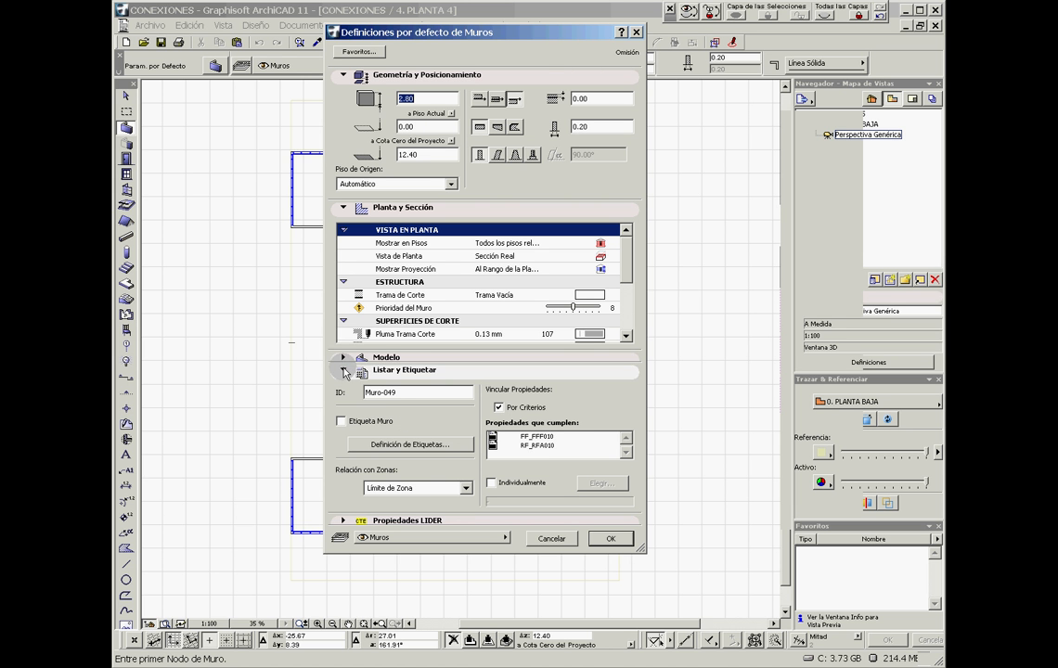
pyautogui.click(406, 392)
pyautogui.moveTo(406, 393); pyautogui.dragTo(352, 386)
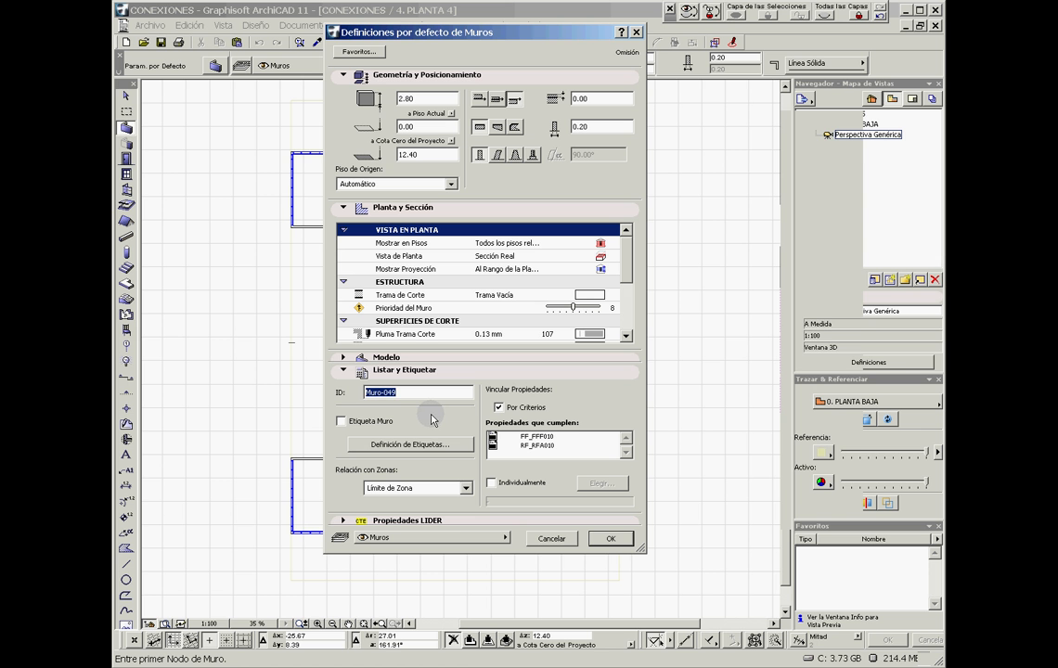
pyautogui.press('Tab')
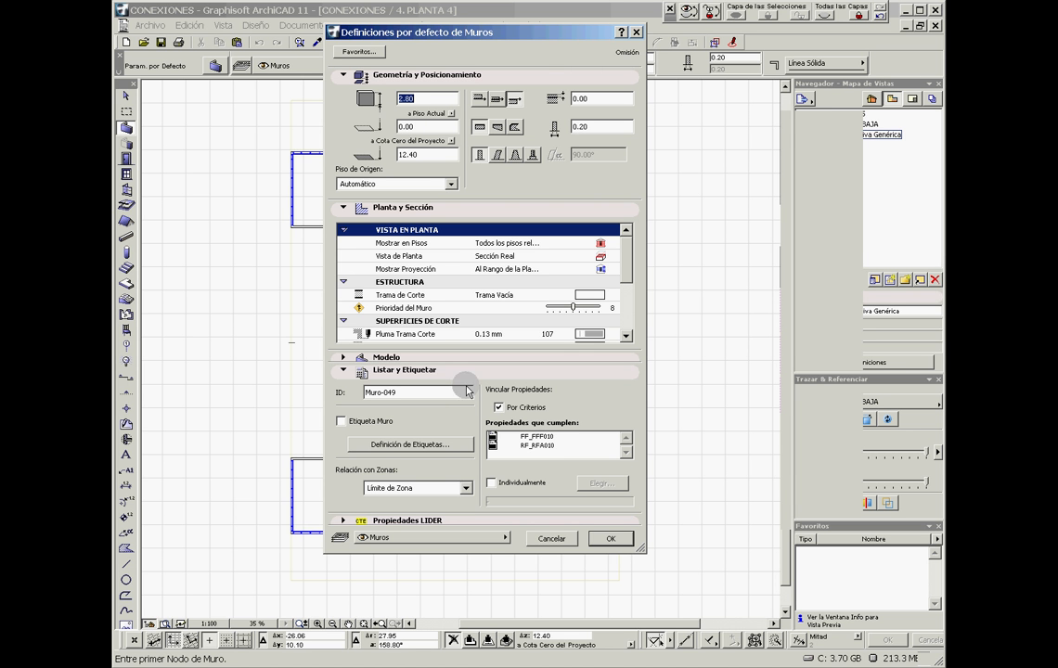
# Enable individual property linking for default walls and examine the components of library properties such as WP01F-1 11 and WP00F-5 11.
pyautogui.click(505, 484)
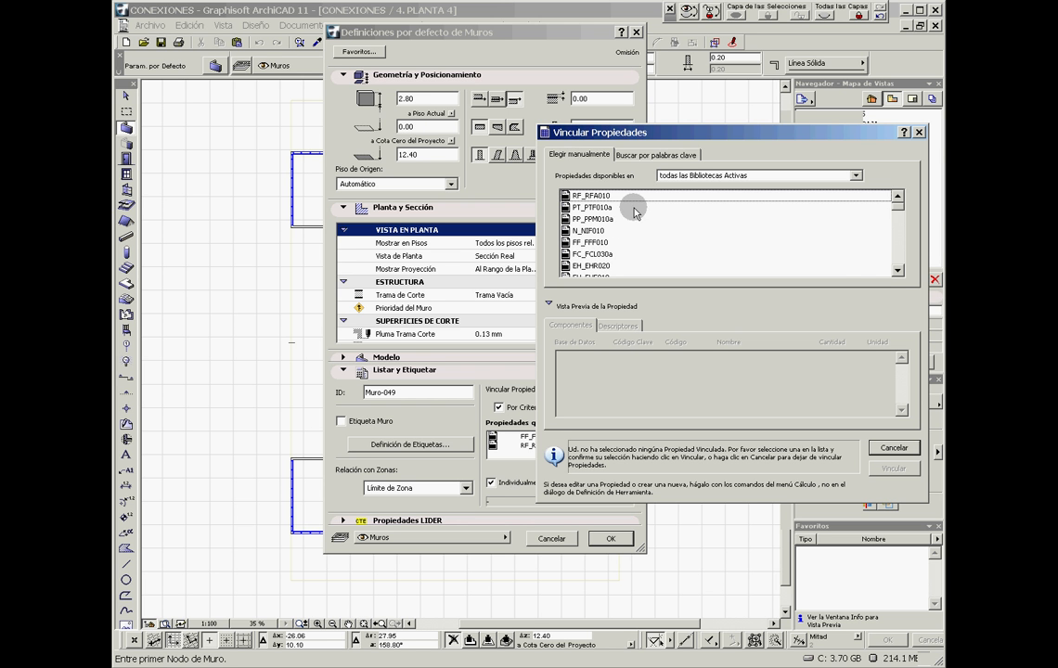
pyautogui.click(897, 271)
pyautogui.click(897, 271)
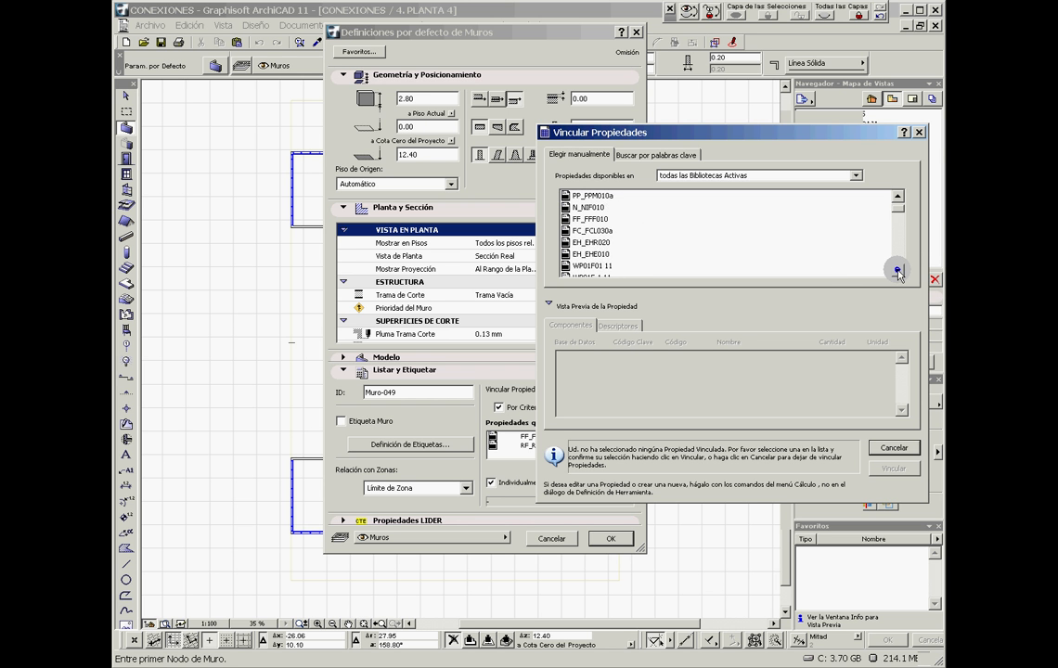
pyautogui.click(897, 272)
pyautogui.click(897, 272)
pyautogui.click(585, 220)
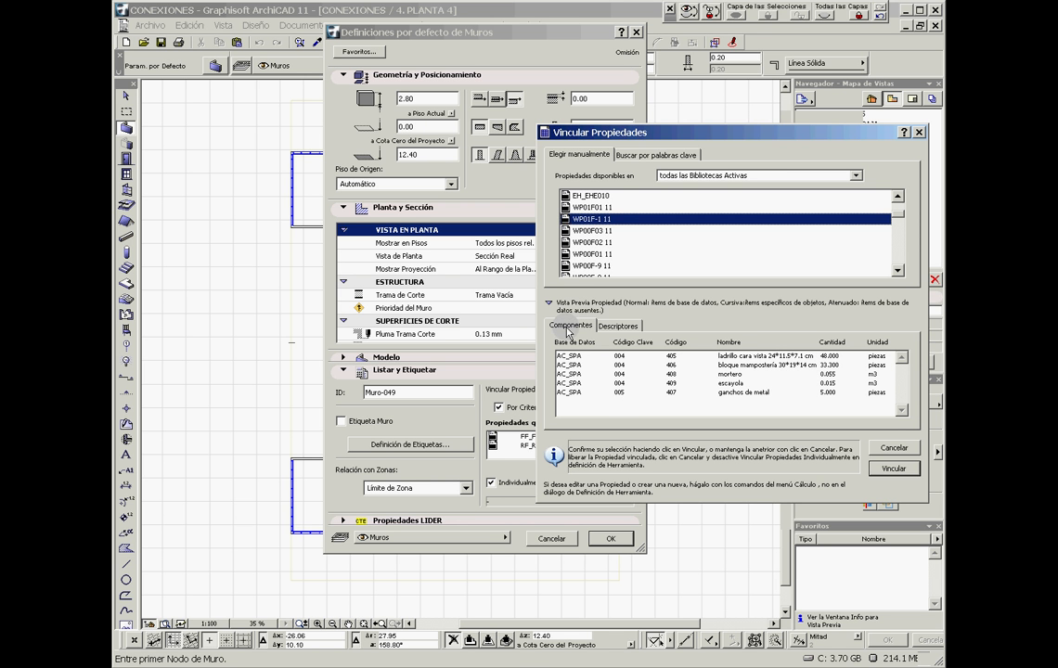
pyautogui.click(591, 240)
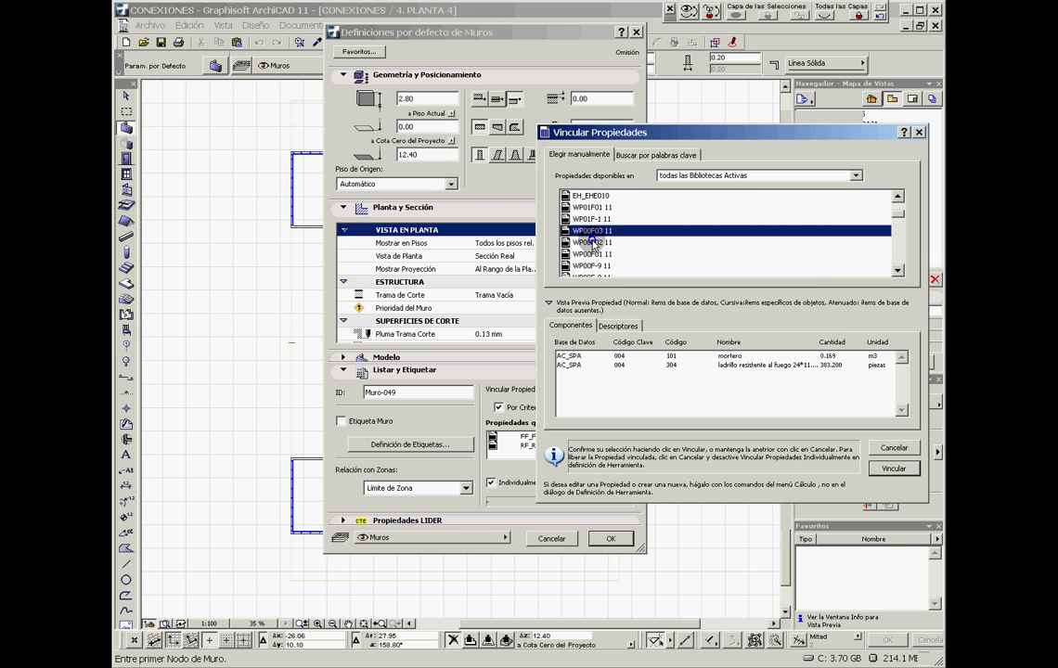
pyautogui.click(896, 272)
pyautogui.click(896, 272)
pyautogui.click(896, 272)
pyautogui.click(707, 243)
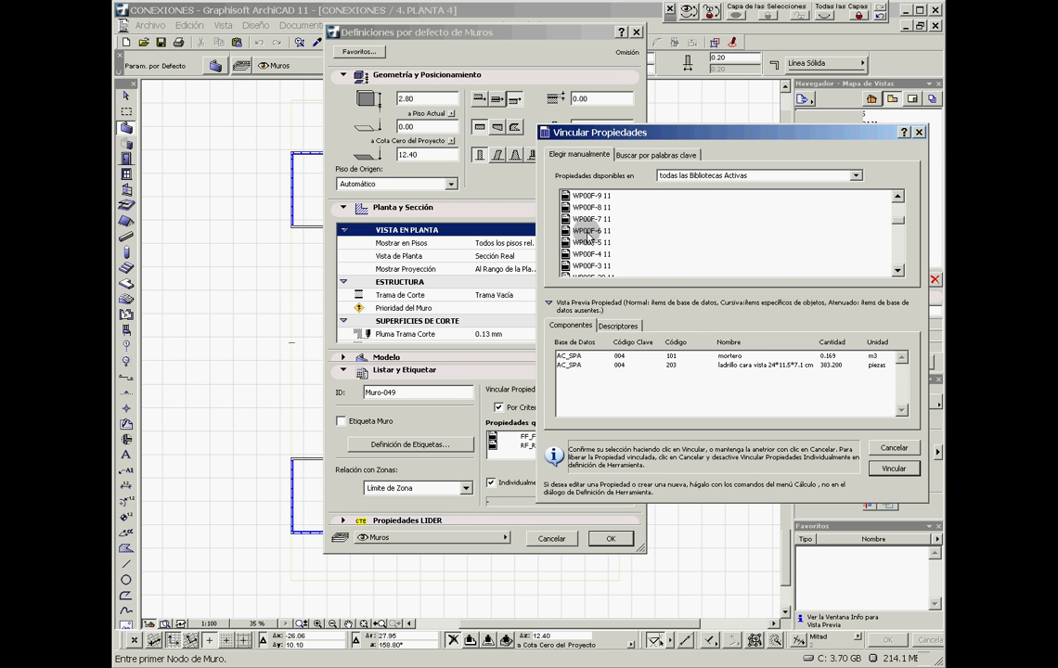
pyautogui.click(896, 272)
pyautogui.click(896, 272)
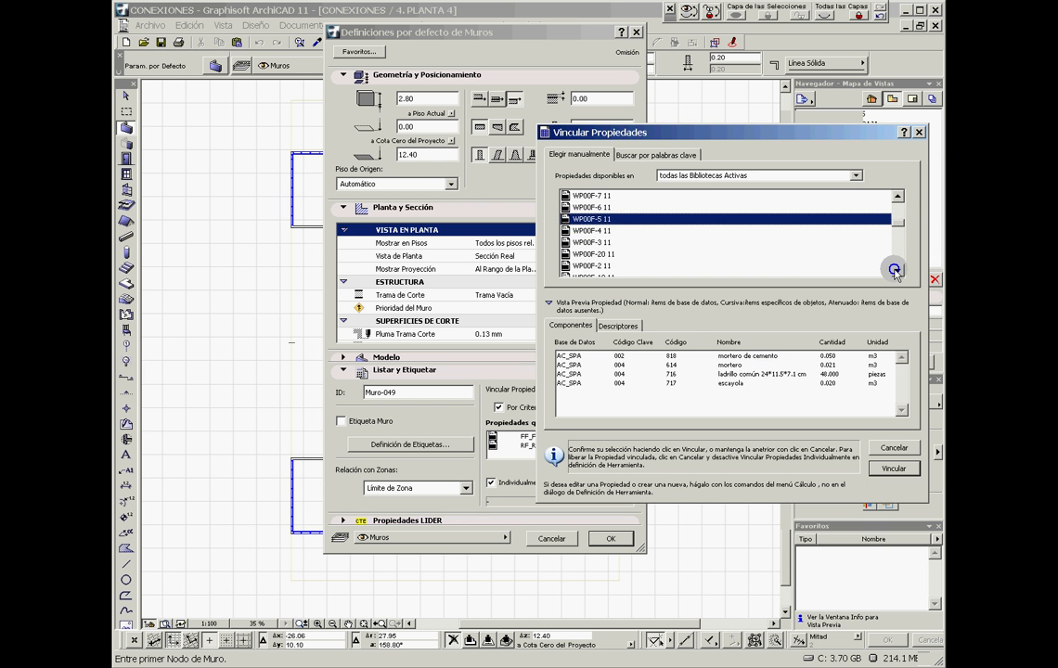
pyautogui.click(896, 272)
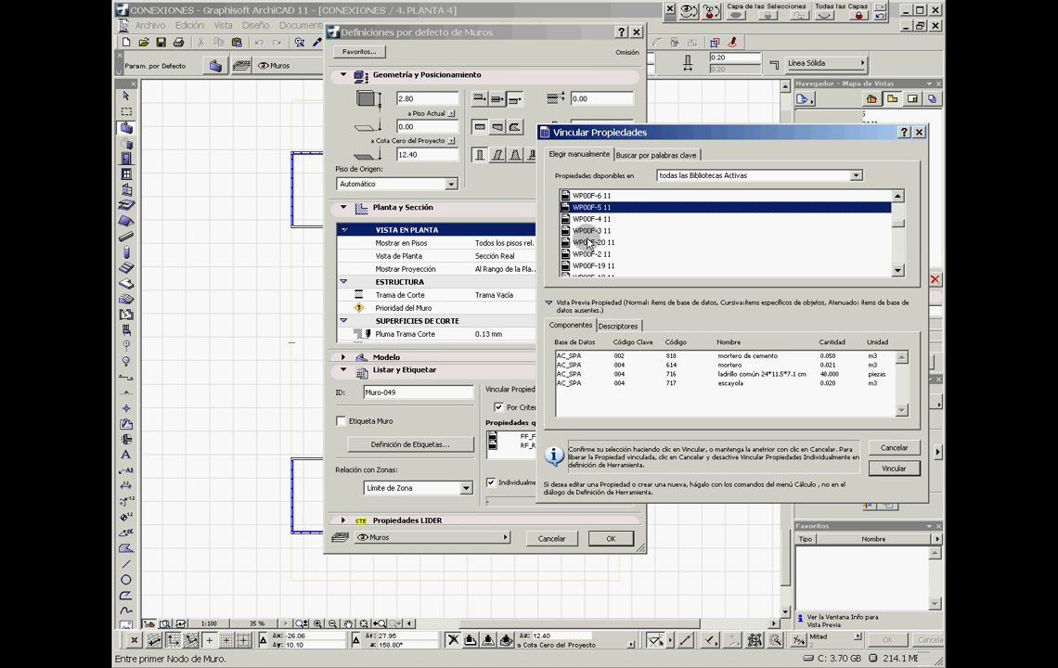
# Try linking property WP00F-20 11 individually to the default wall, then discard the wall settings changes.
pyautogui.click(595, 242)
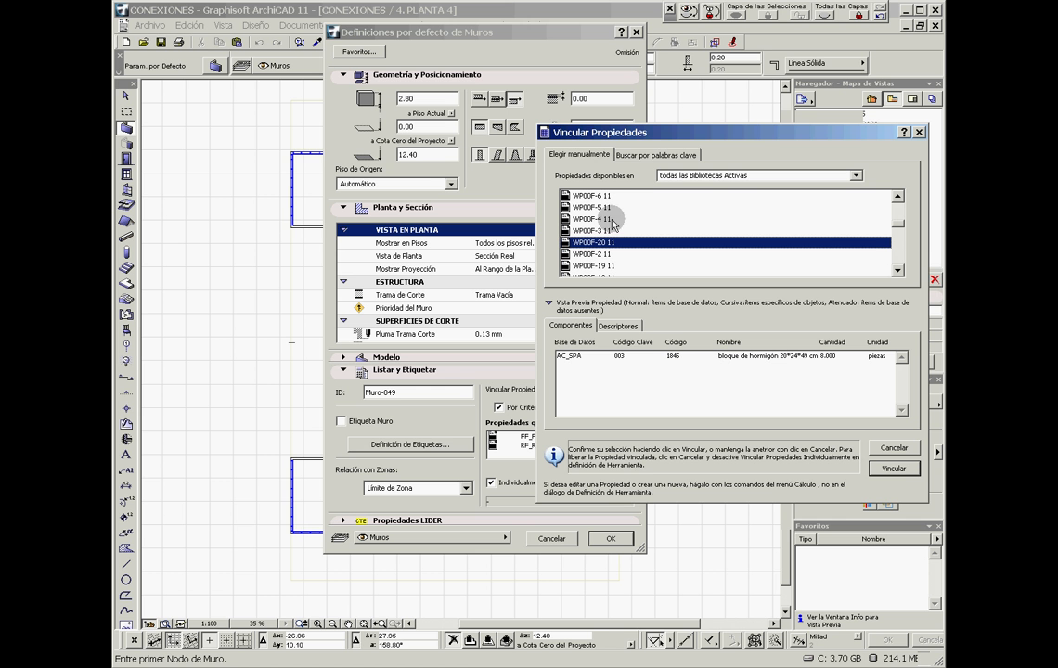
pyautogui.click(892, 469)
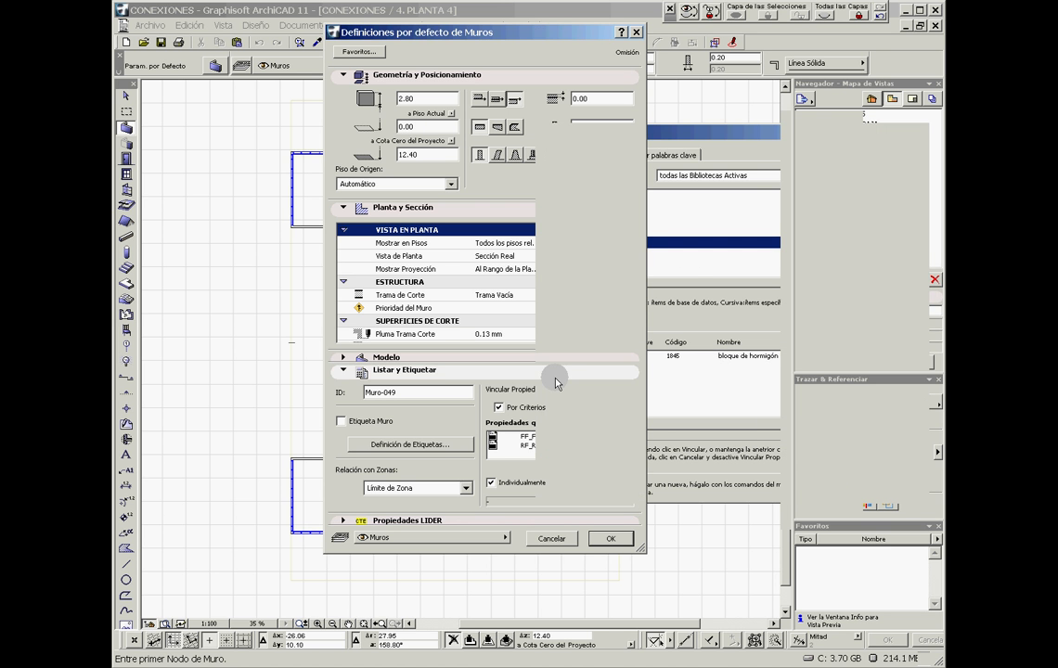
pyautogui.click(549, 539)
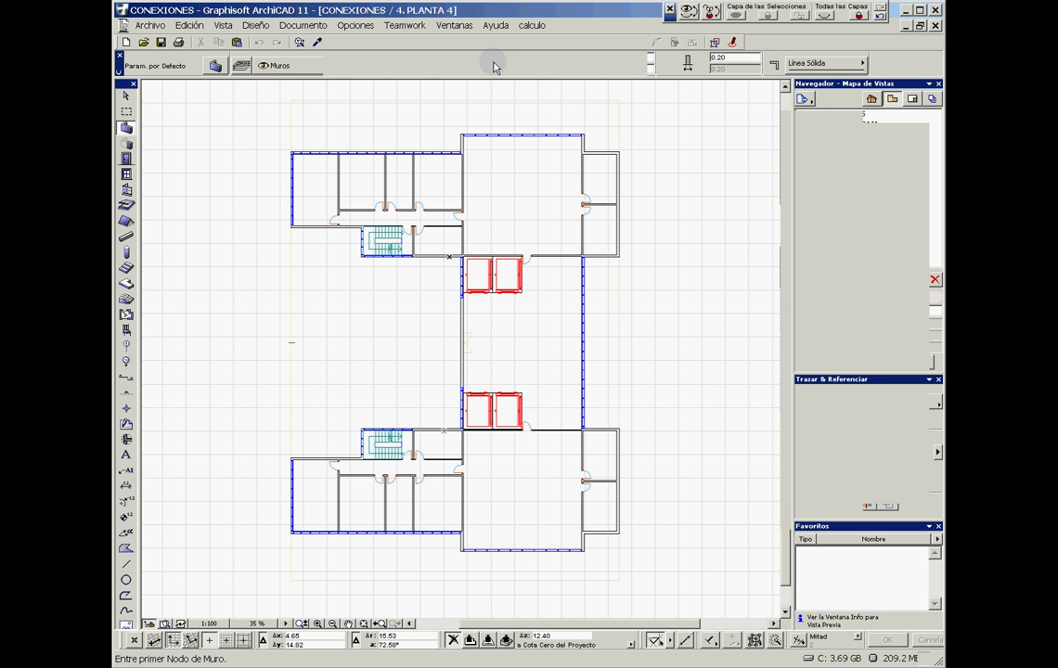
# Run Importar desde Arquímedes and preserve the existing element properties when switching the listing environment.
pyautogui.click(531, 25)
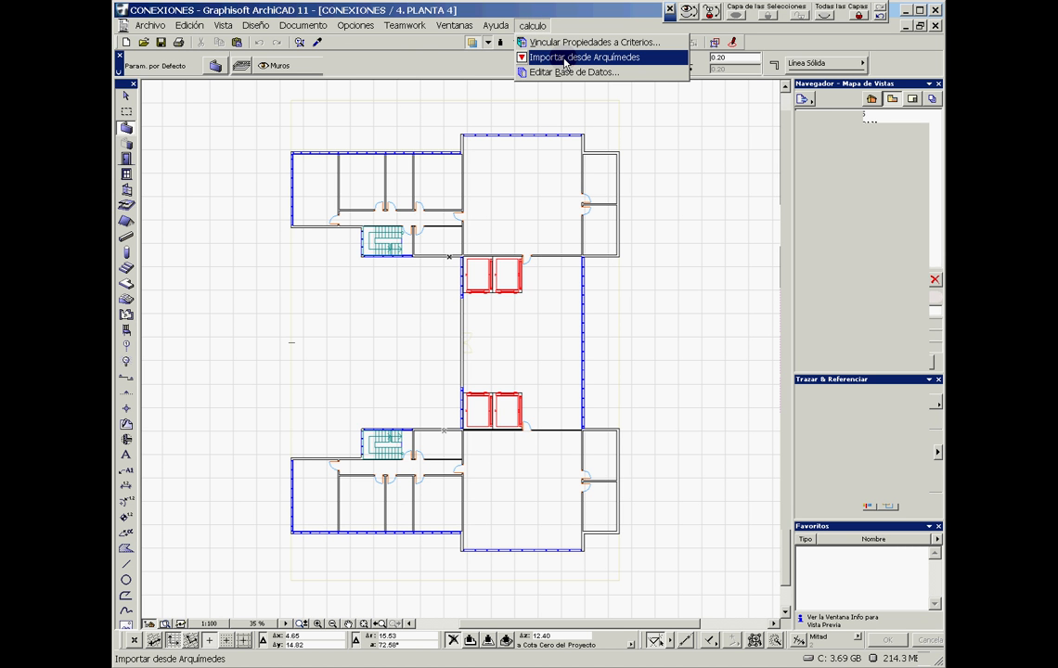
pyautogui.click(564, 62)
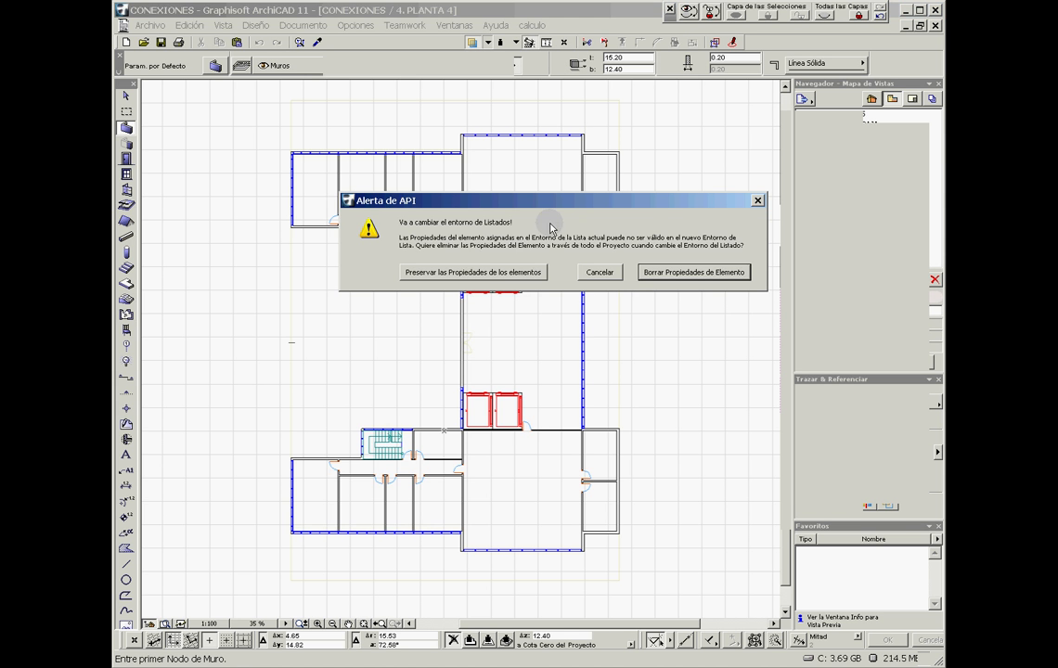
pyautogui.click(471, 271)
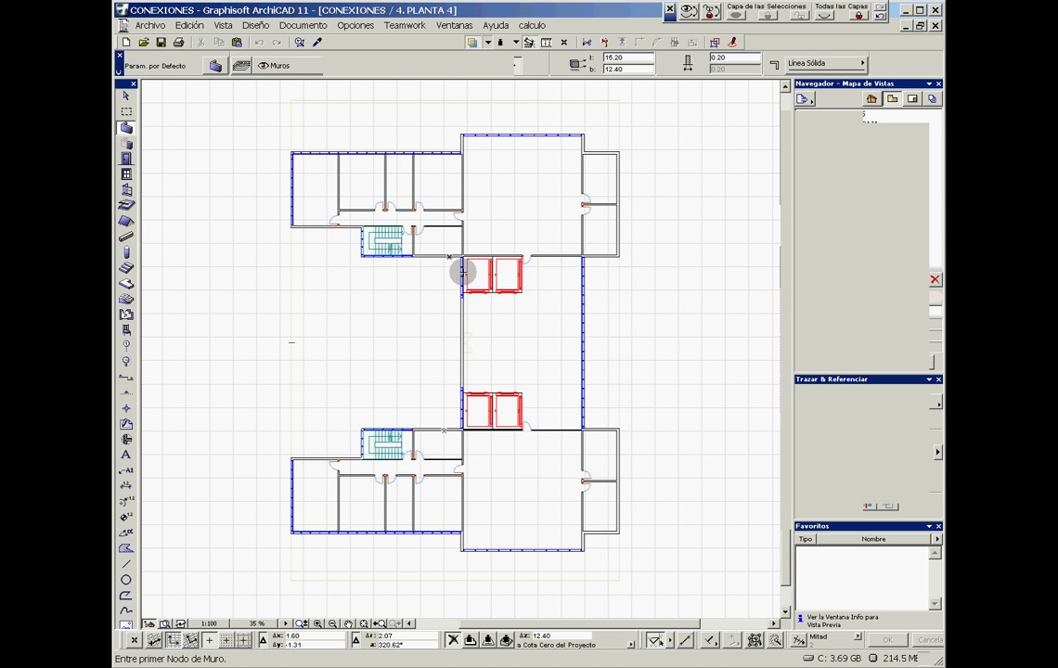
# Enable individual linking in the default wall settings and examine the P - Particiones chapter of the Modelo 5 plantas price database.
pyautogui.doubleClick(126, 127)
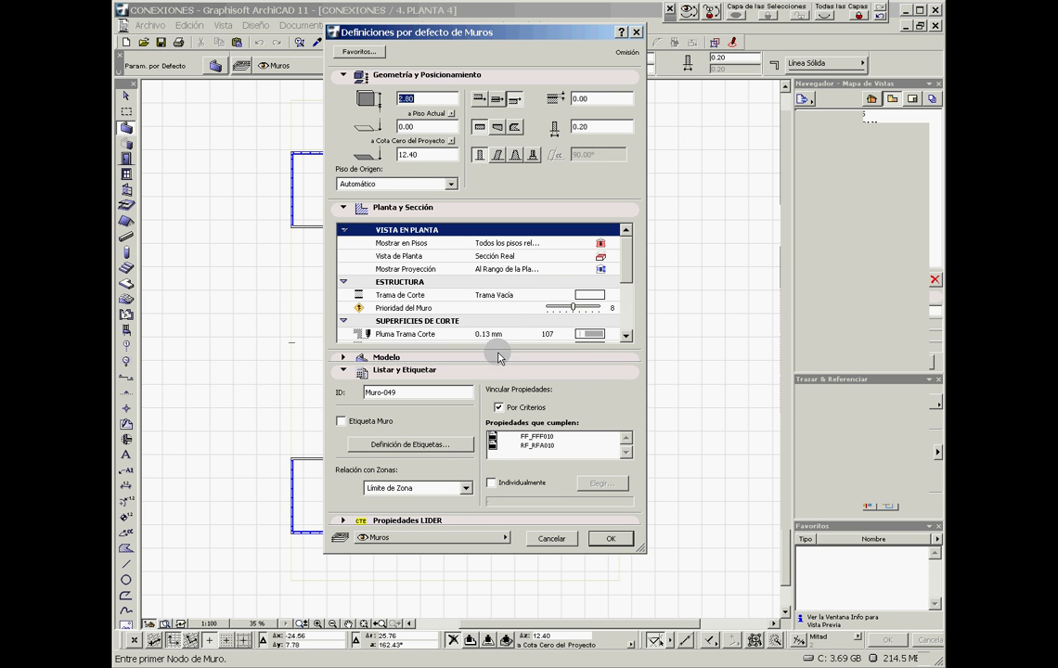
pyautogui.click(513, 483)
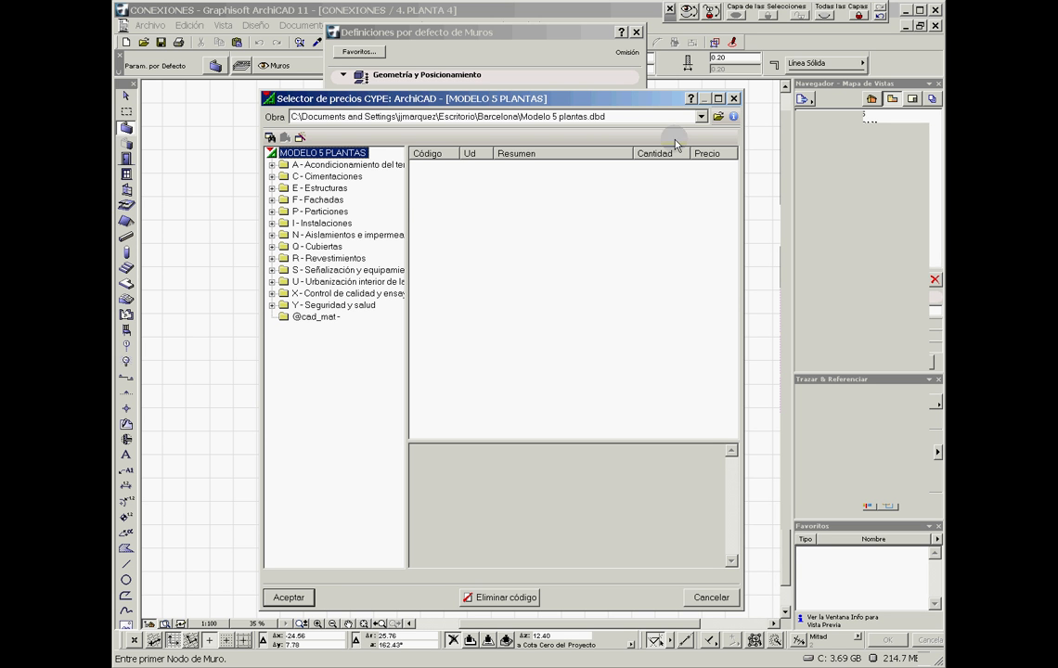
pyautogui.click(701, 117)
pyautogui.click(702, 117)
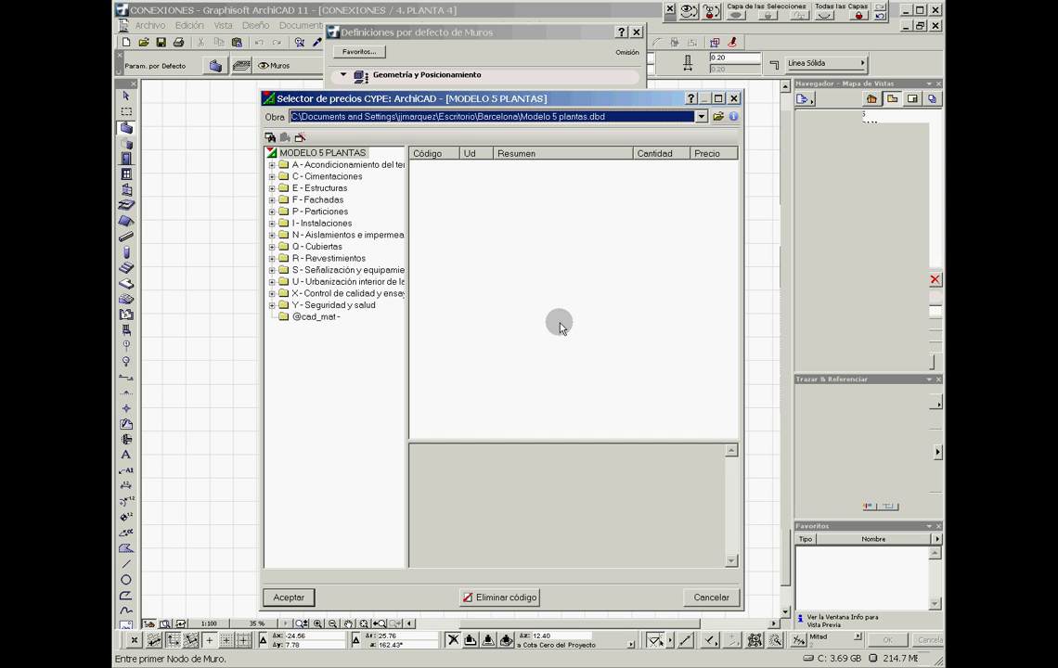
pyautogui.click(272, 211)
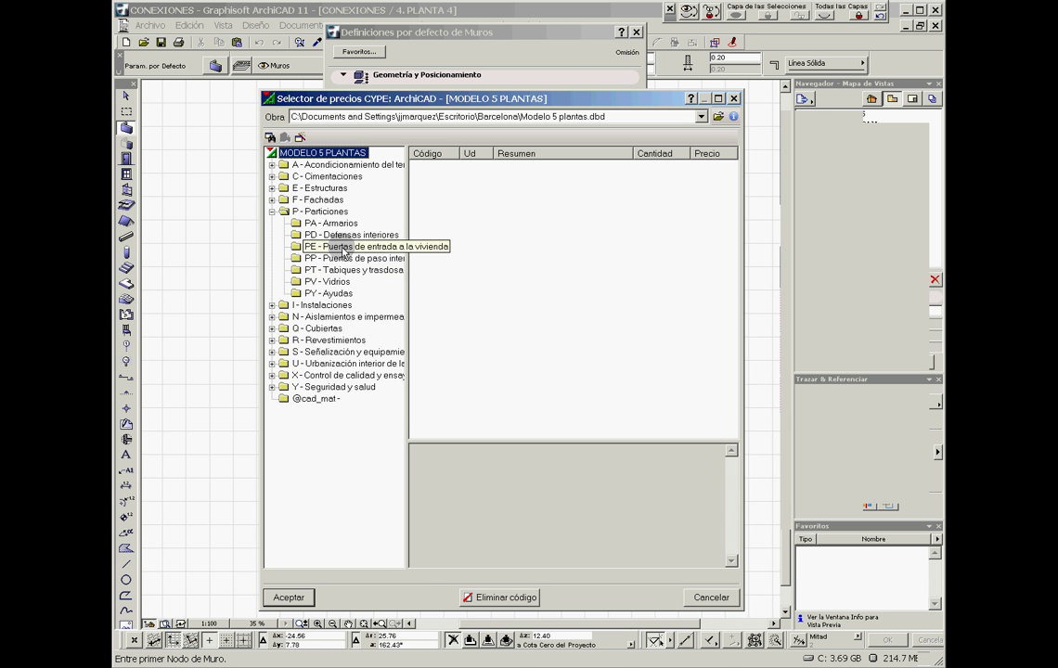
# Try linking item FFF010 from FF - Cerramientos under F - Fachadas to the default wall, then discard the wall settings changes.
pyautogui.click(271, 200)
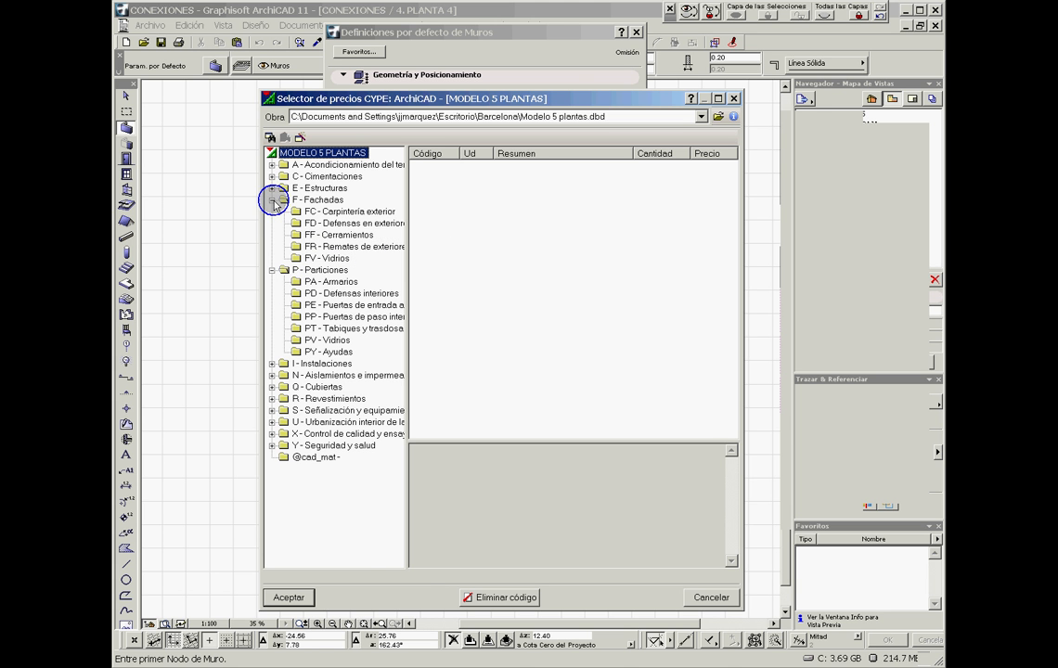
pyautogui.click(368, 236)
pyautogui.click(438, 167)
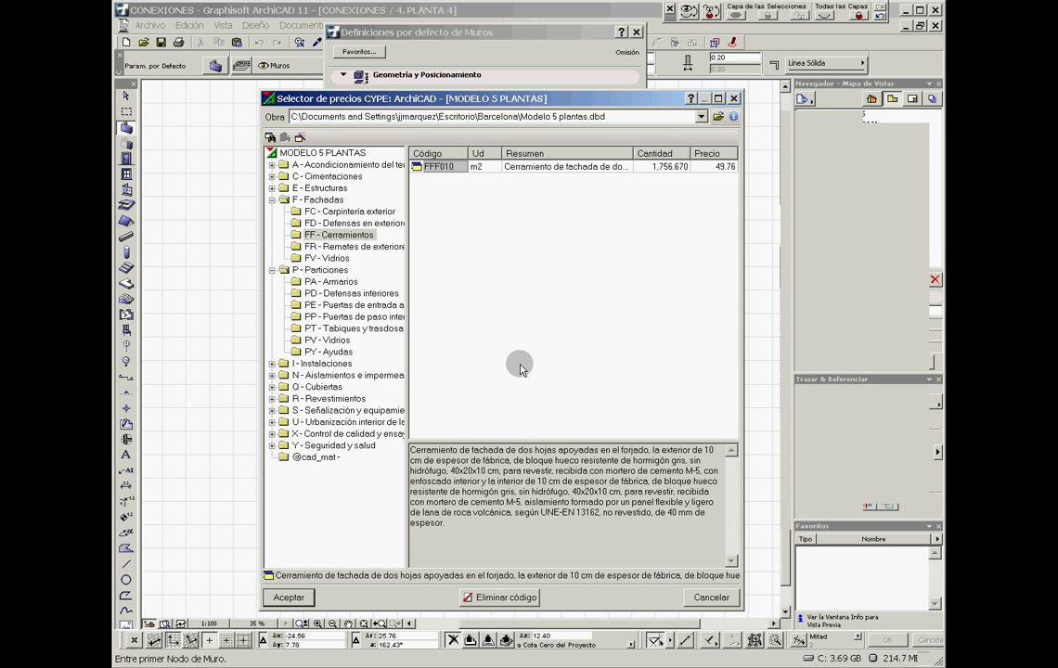
pyautogui.click(293, 600)
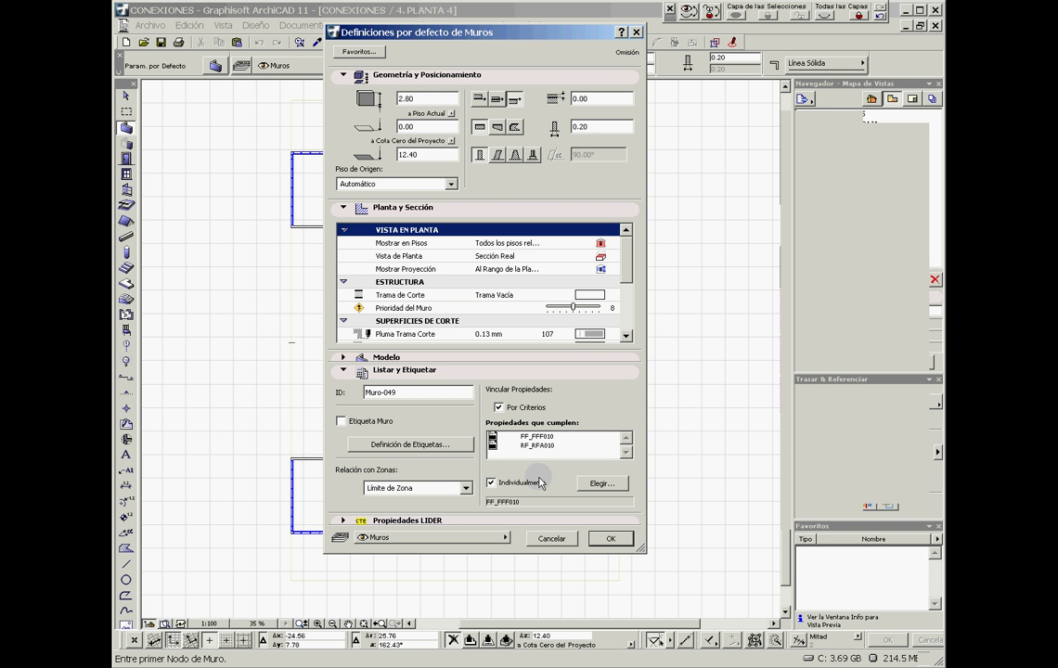
pyautogui.click(549, 539)
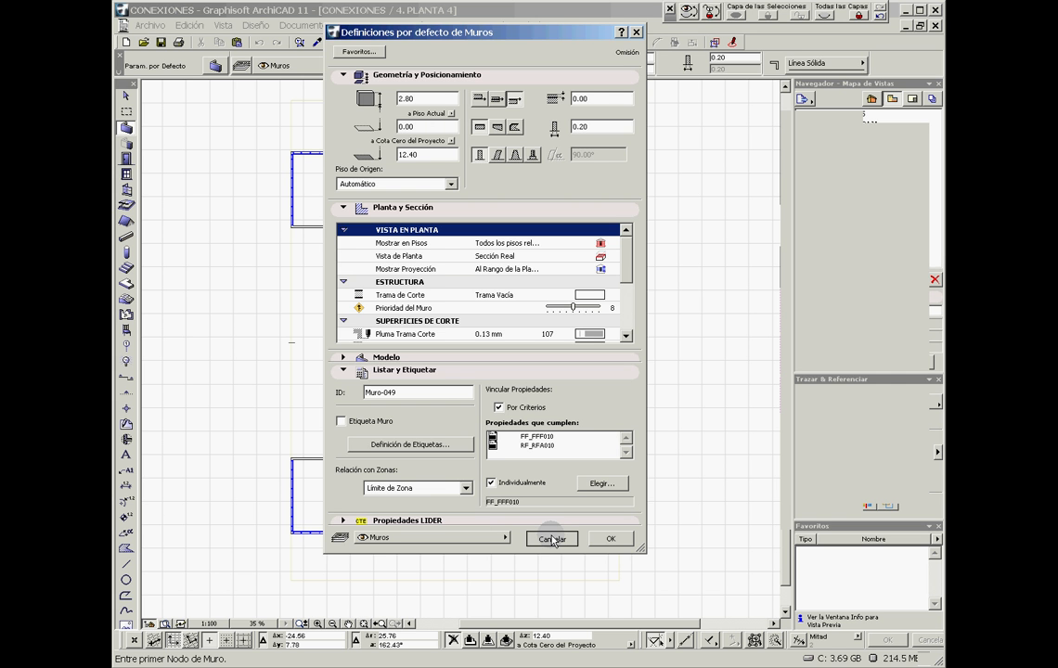
pyautogui.click(551, 539)
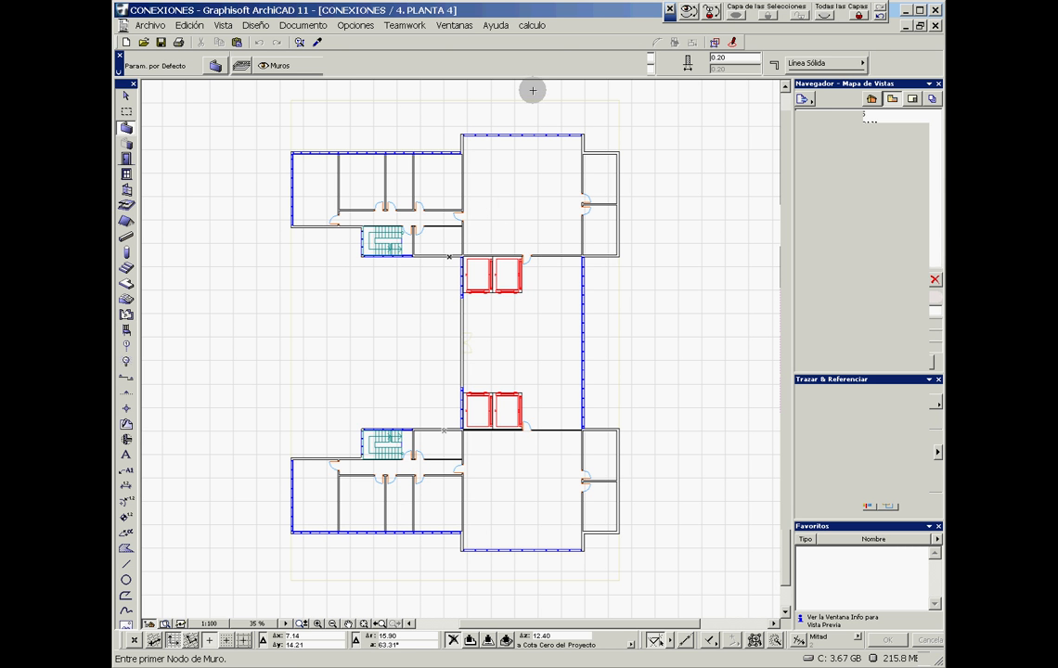
# Open Vincular Propiedades a Criterios, examine the AC_SPA links, and show the links of the Arquimedes database.
pyautogui.click(533, 25)
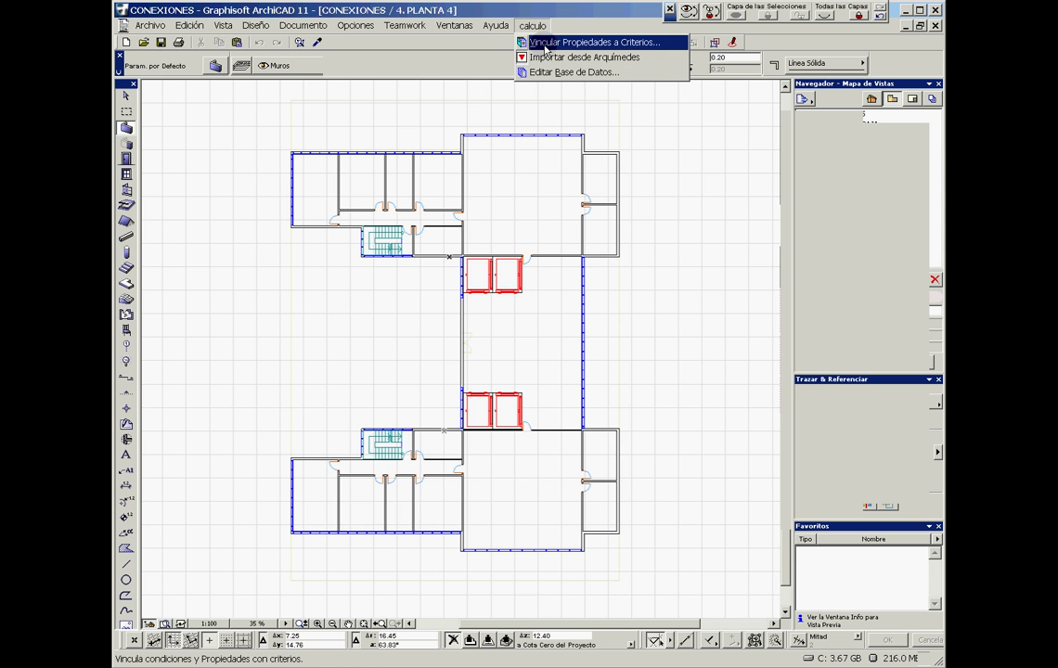
pyautogui.click(551, 47)
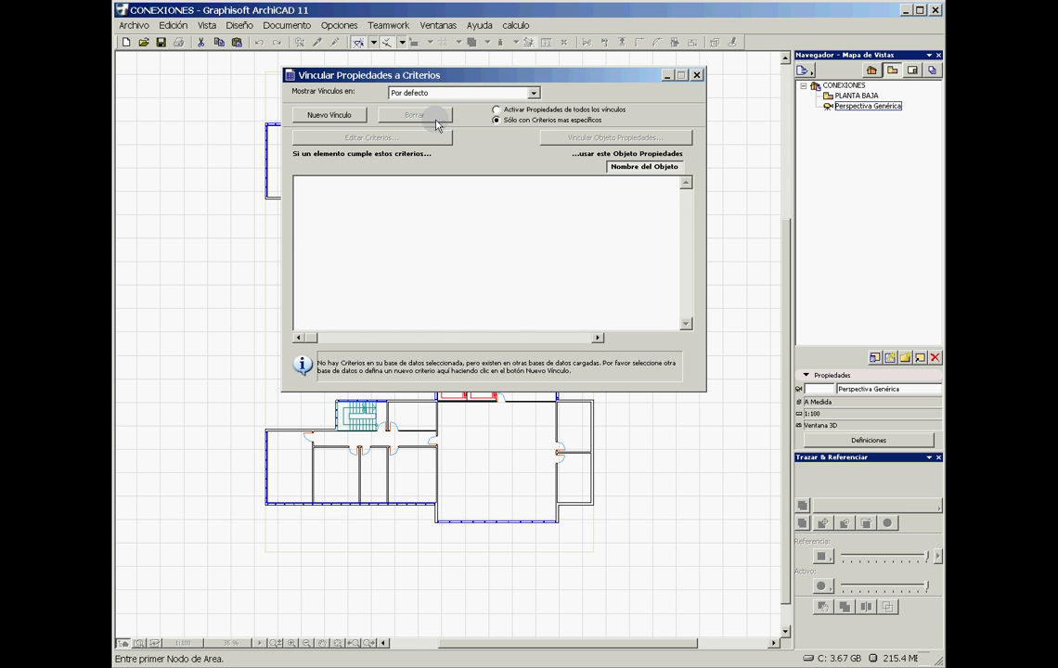
pyautogui.click(418, 93)
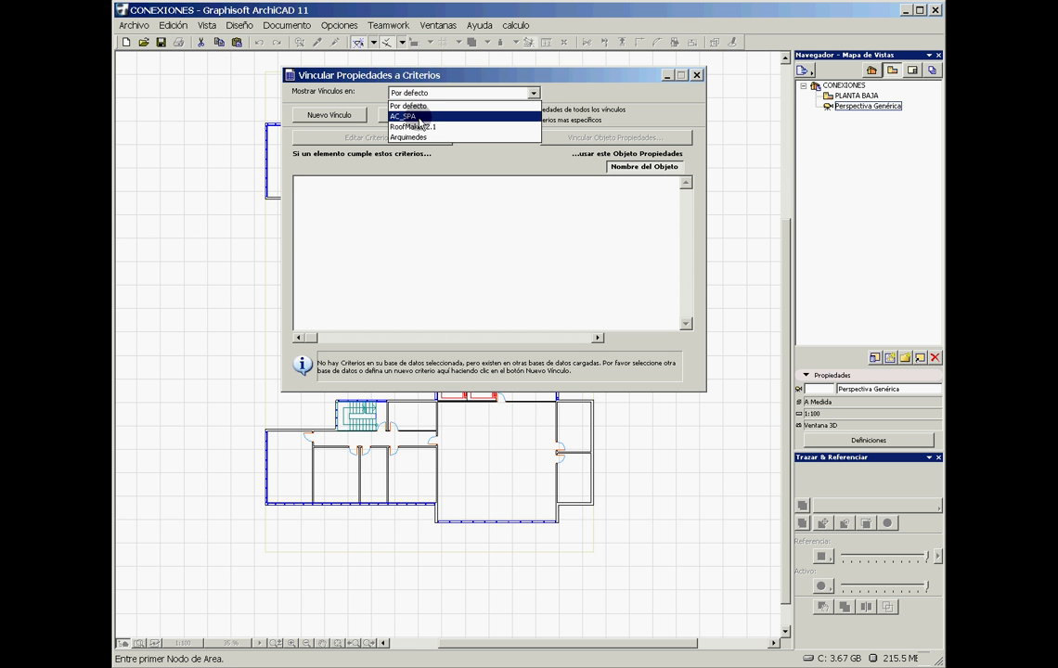
pyautogui.click(418, 116)
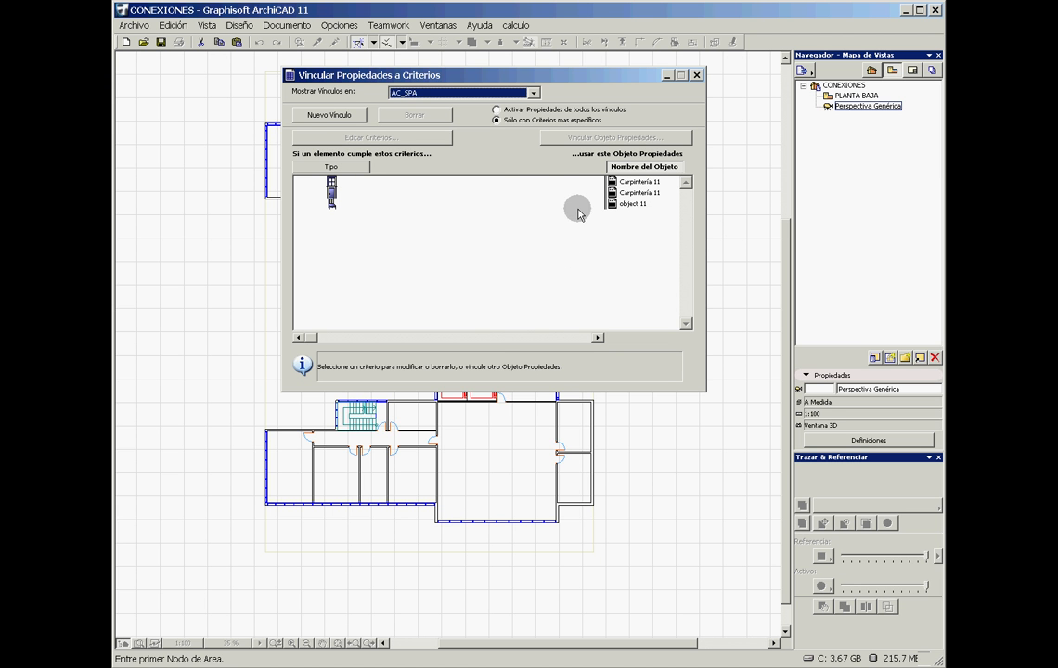
pyautogui.click(409, 95)
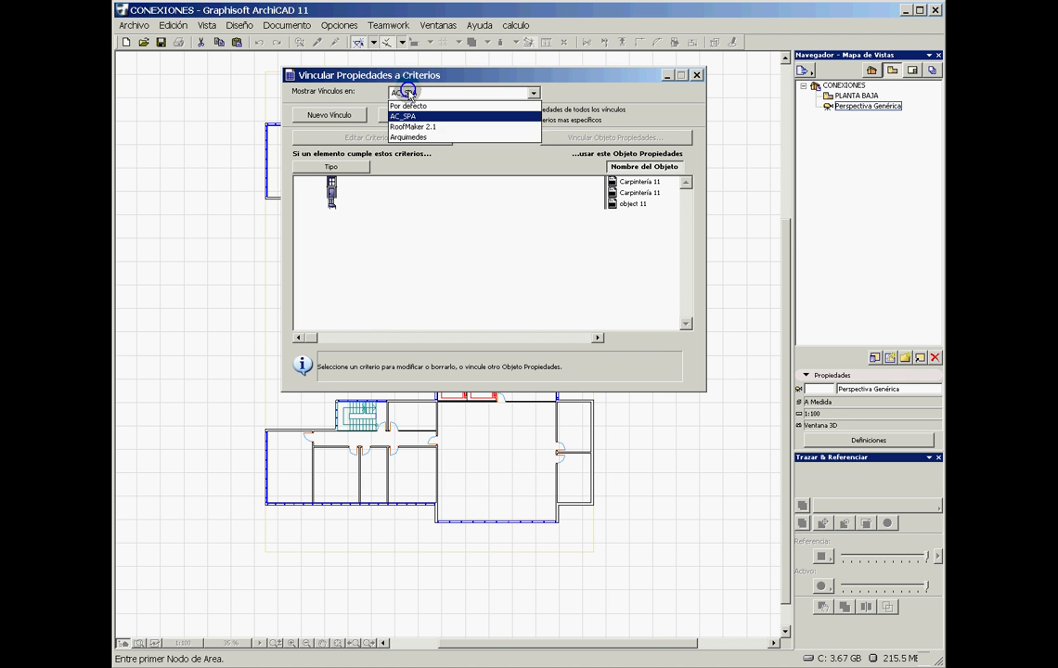
pyautogui.click(412, 138)
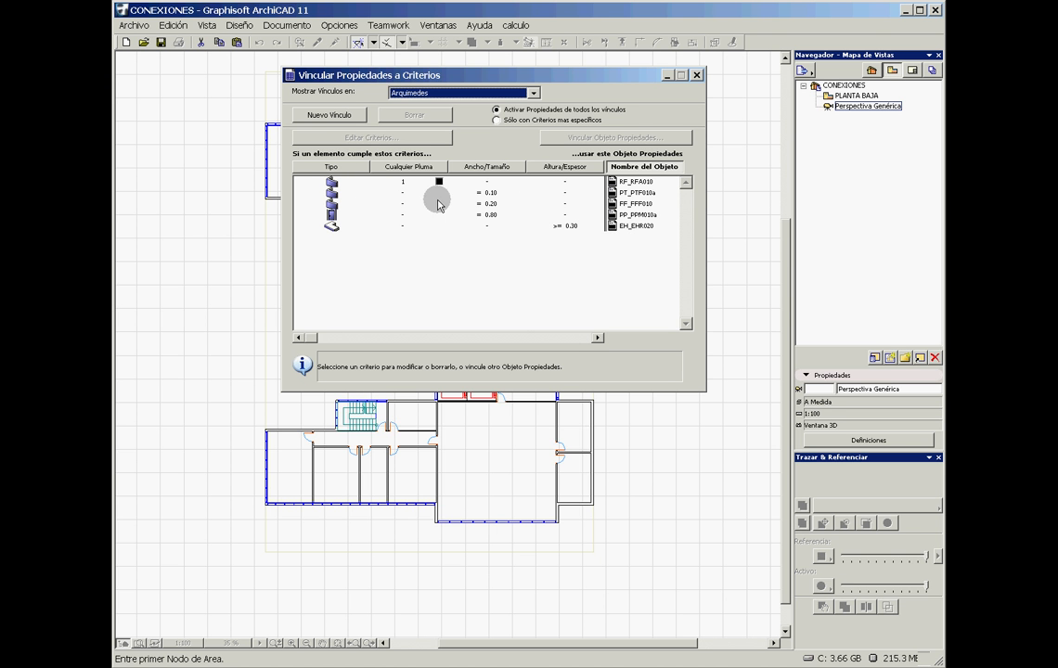
# Create a new link in the Arquimedes database and set its criteria to search for Muro elements.
pyautogui.click(342, 115)
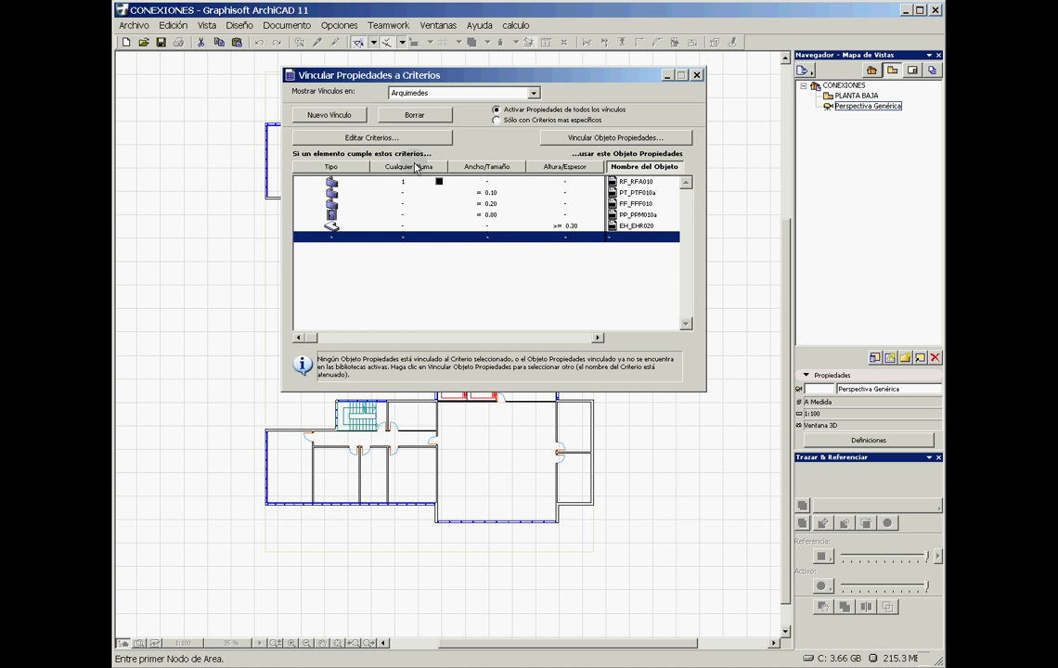
pyautogui.click(383, 138)
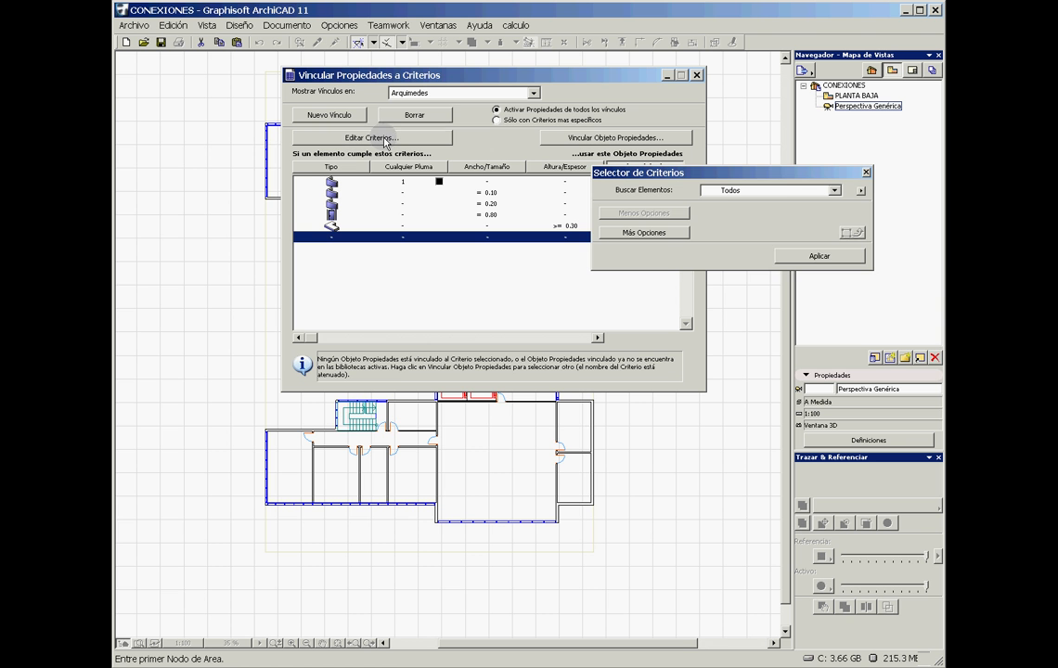
pyautogui.click(723, 191)
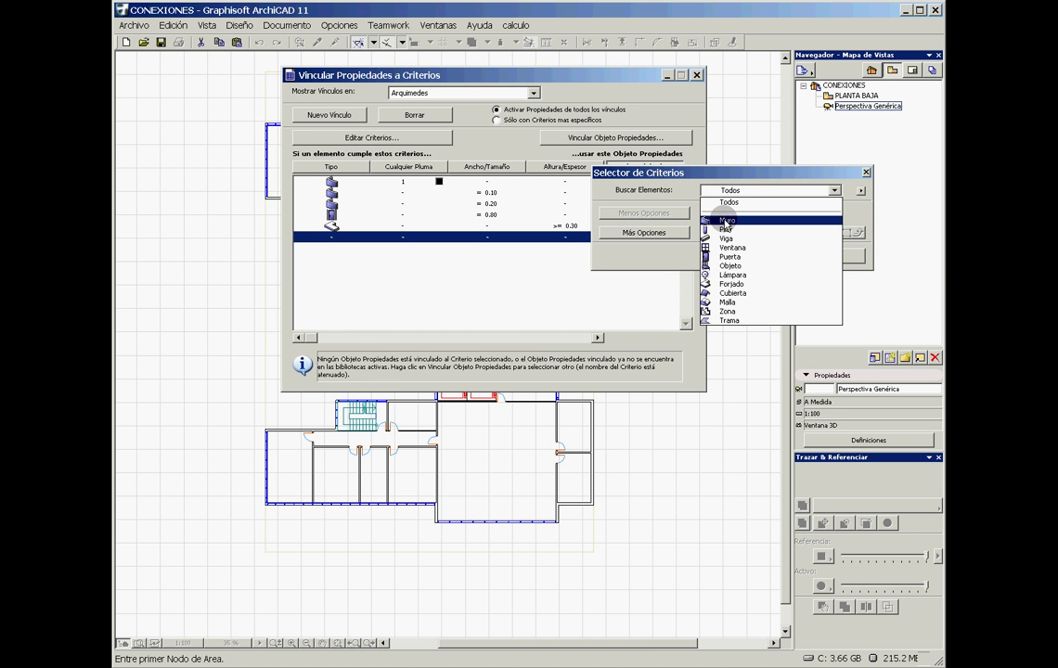
pyautogui.click(724, 221)
# Add a further criterion to the wall search and set it to filter by Capa.
pyautogui.click(685, 233)
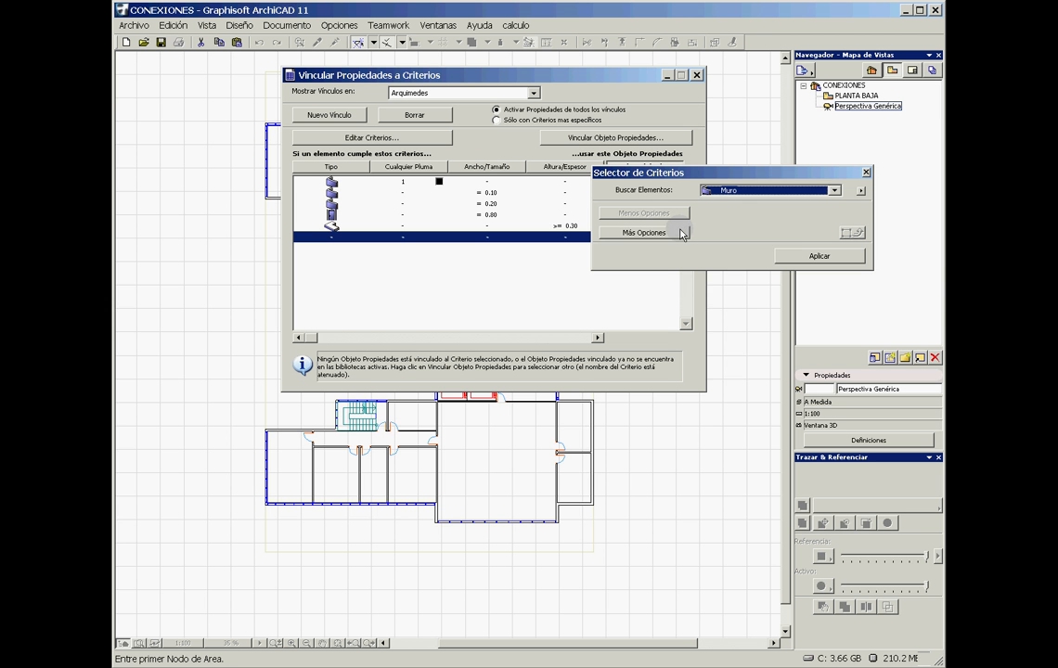
pyautogui.click(679, 230)
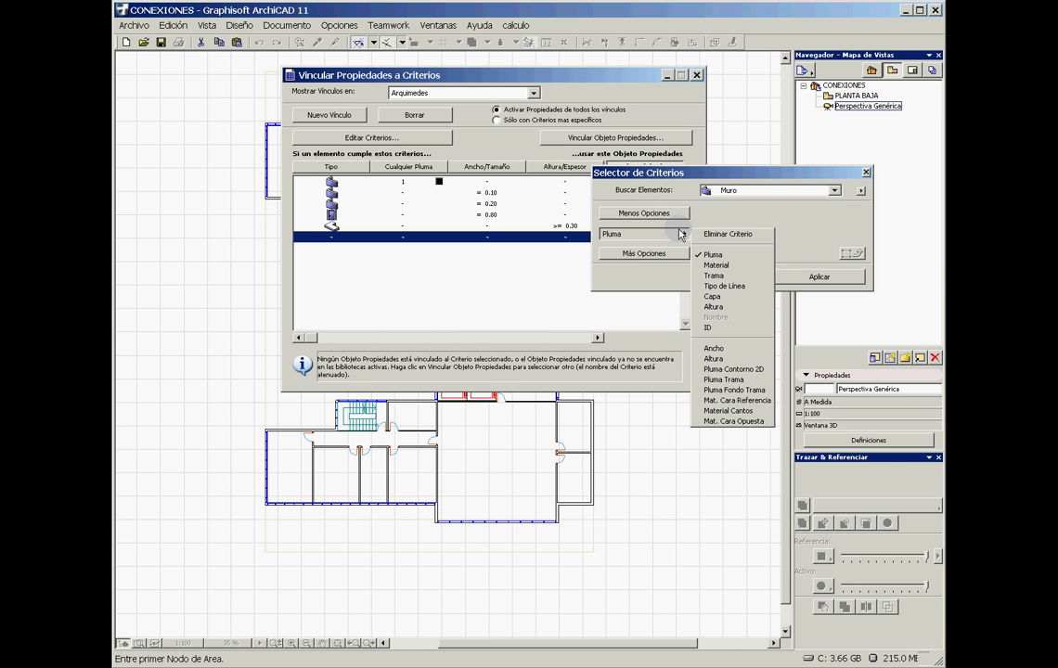
pyautogui.click(720, 308)
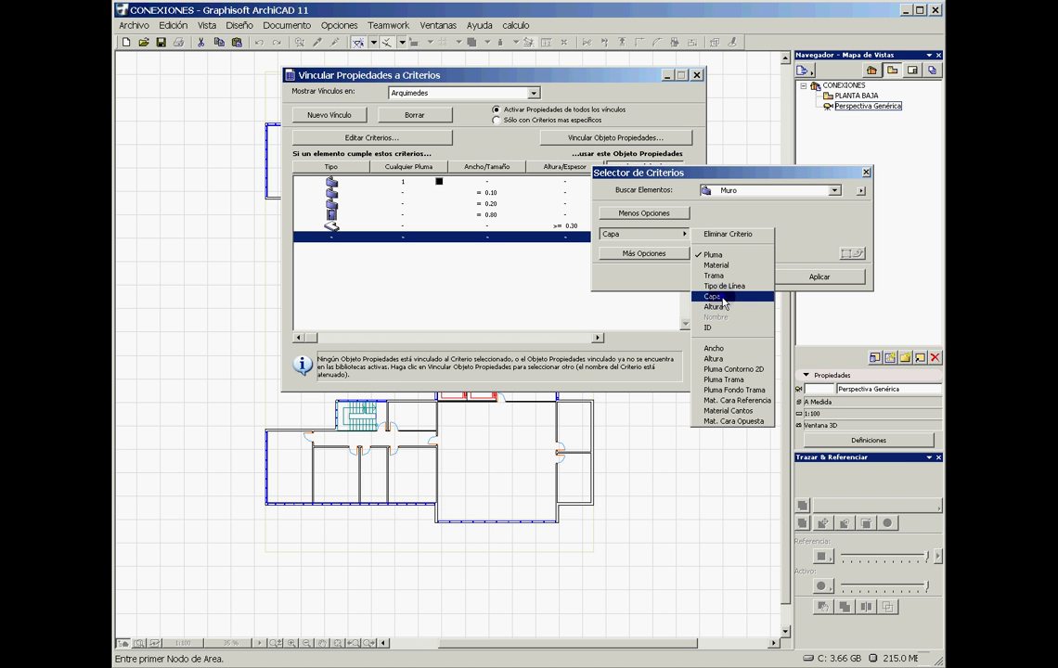
pyautogui.click(723, 296)
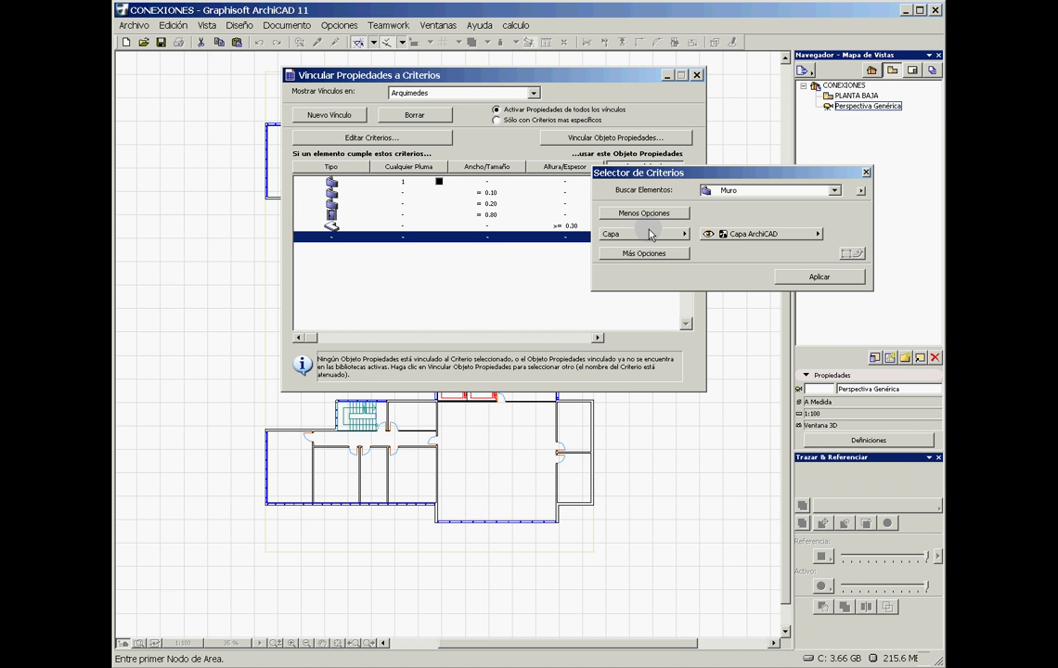
# Set the Capa criterion of the new wall link to the Muros layer, apply it and close the criteria selector.
pyautogui.click(724, 234)
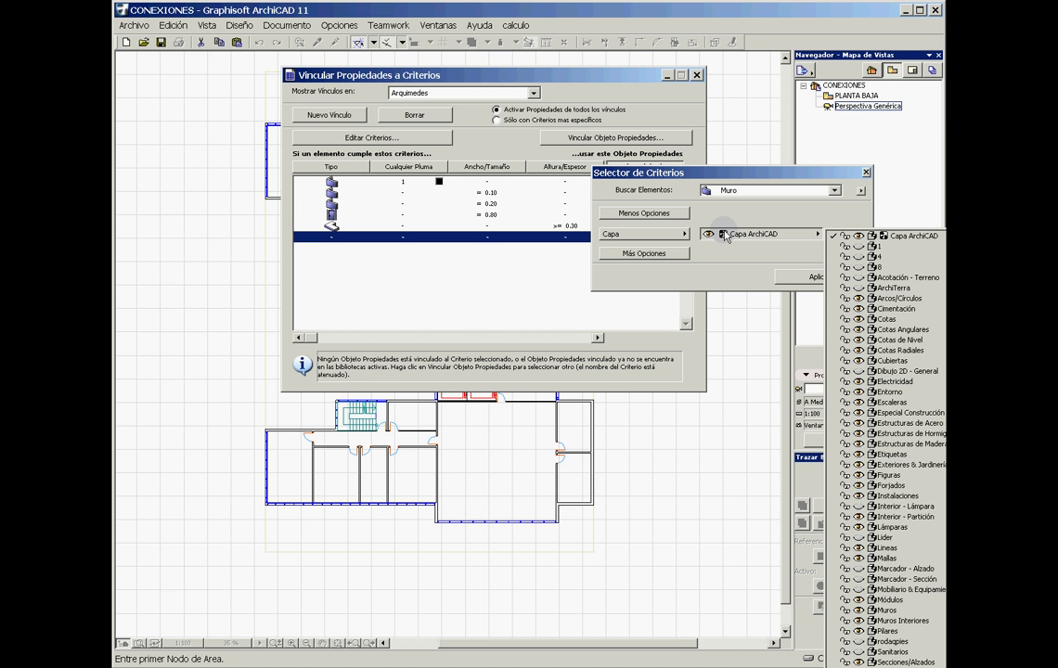
pyautogui.click(872, 609)
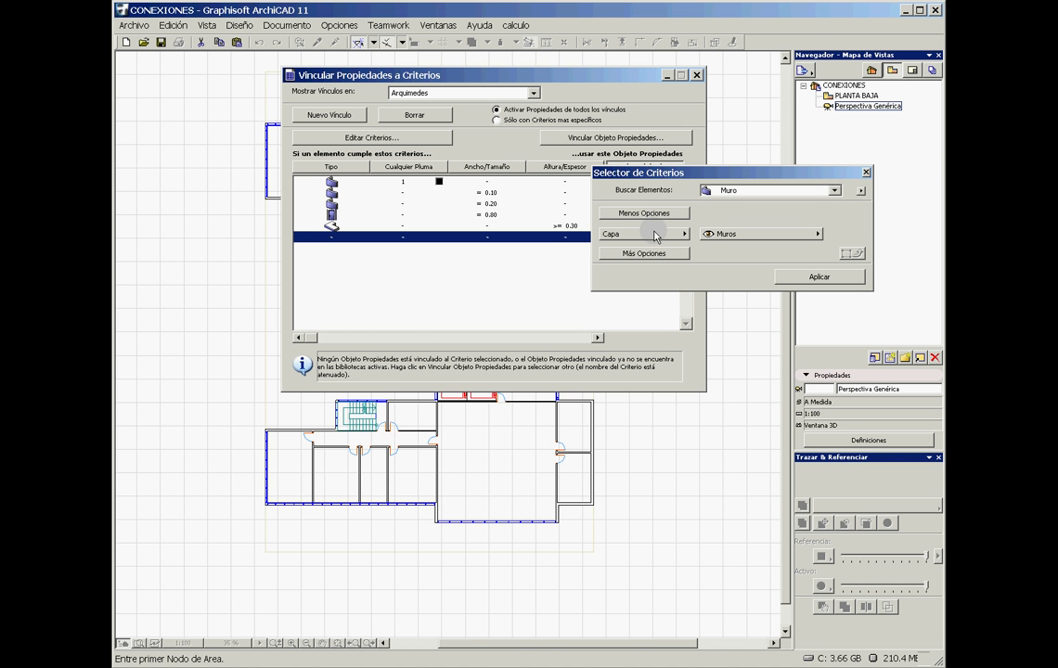
pyautogui.click(805, 277)
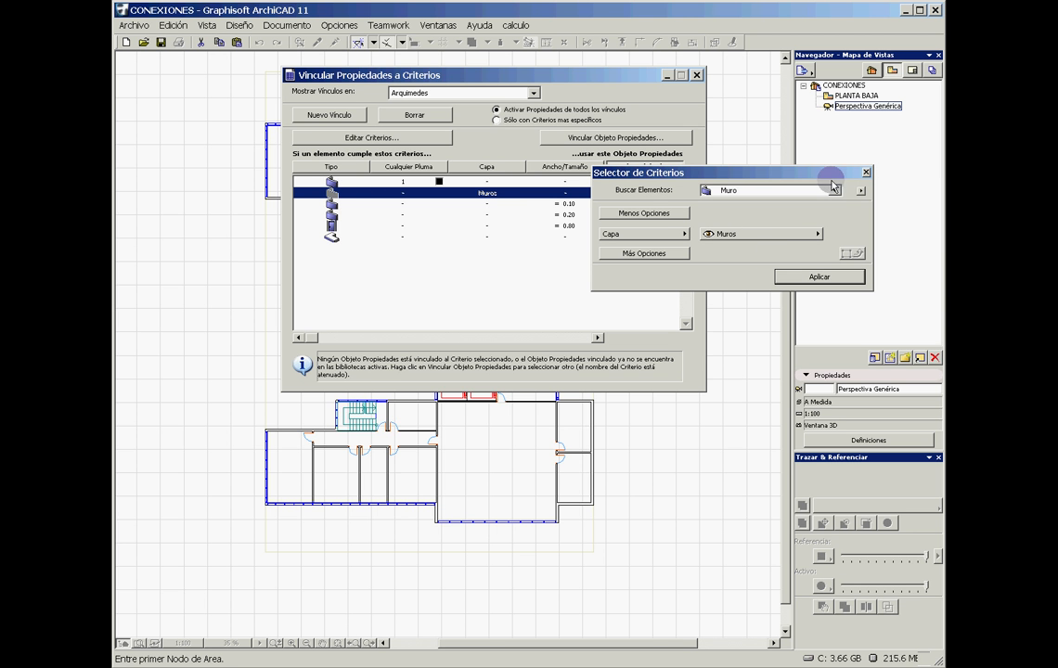
pyautogui.click(866, 173)
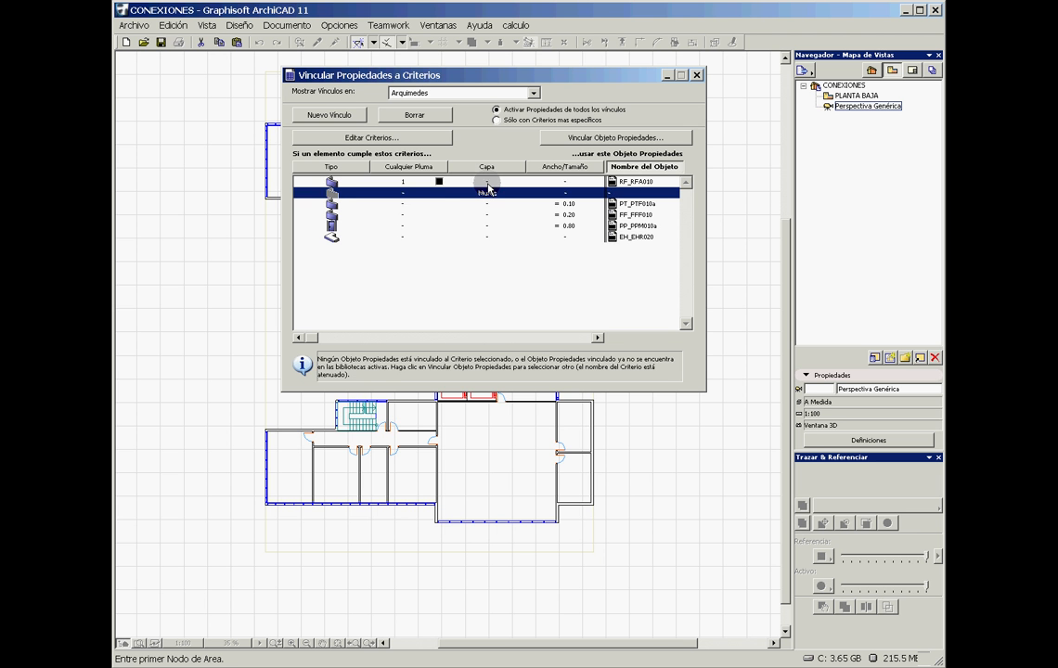
# Examine the criteria and linked property objects of the existing wall, door and slab links.
pyautogui.click(427, 182)
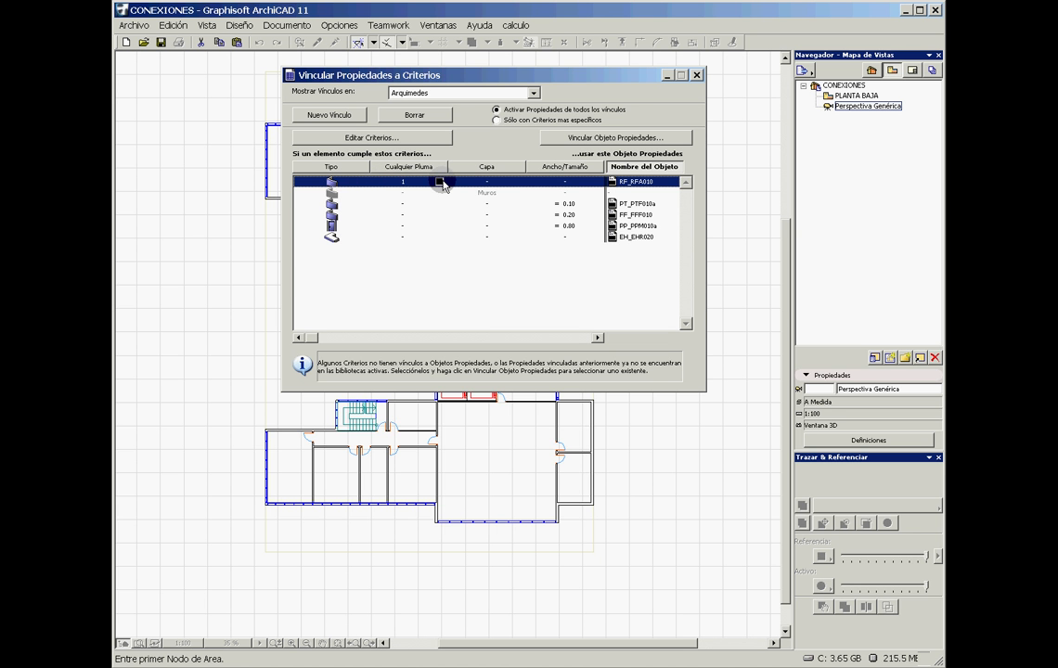
pyautogui.click(564, 205)
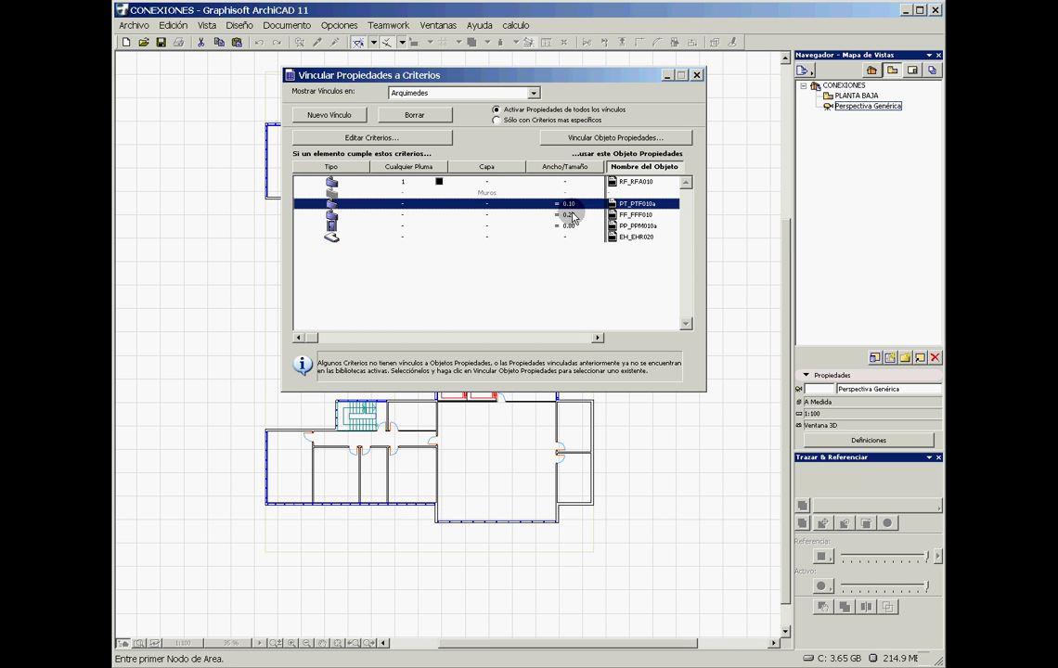
pyautogui.click(567, 215)
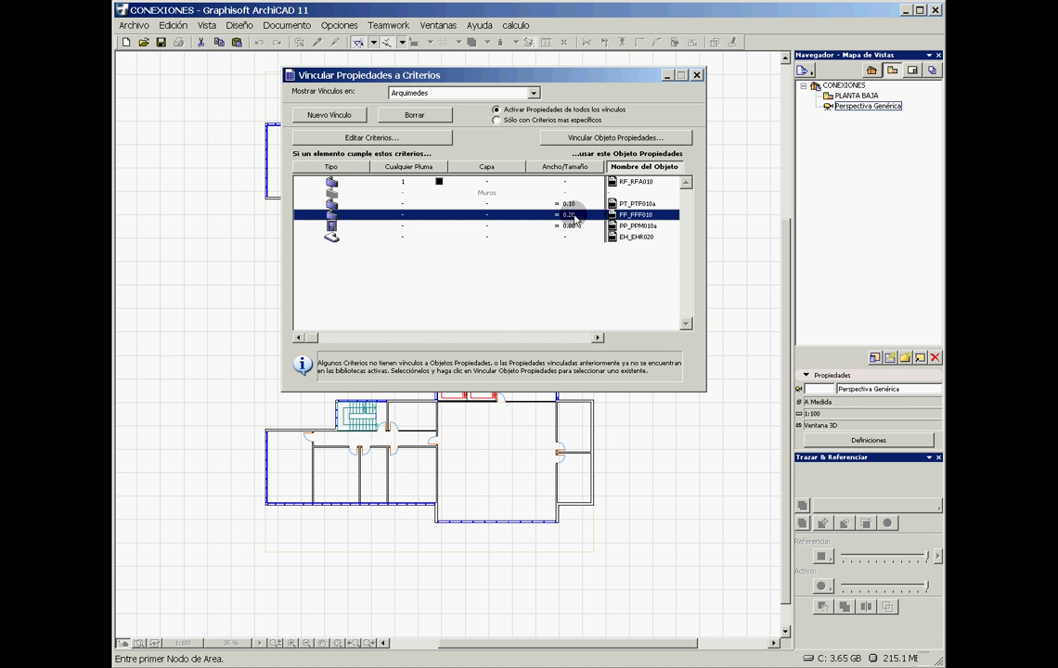
pyautogui.click(401, 228)
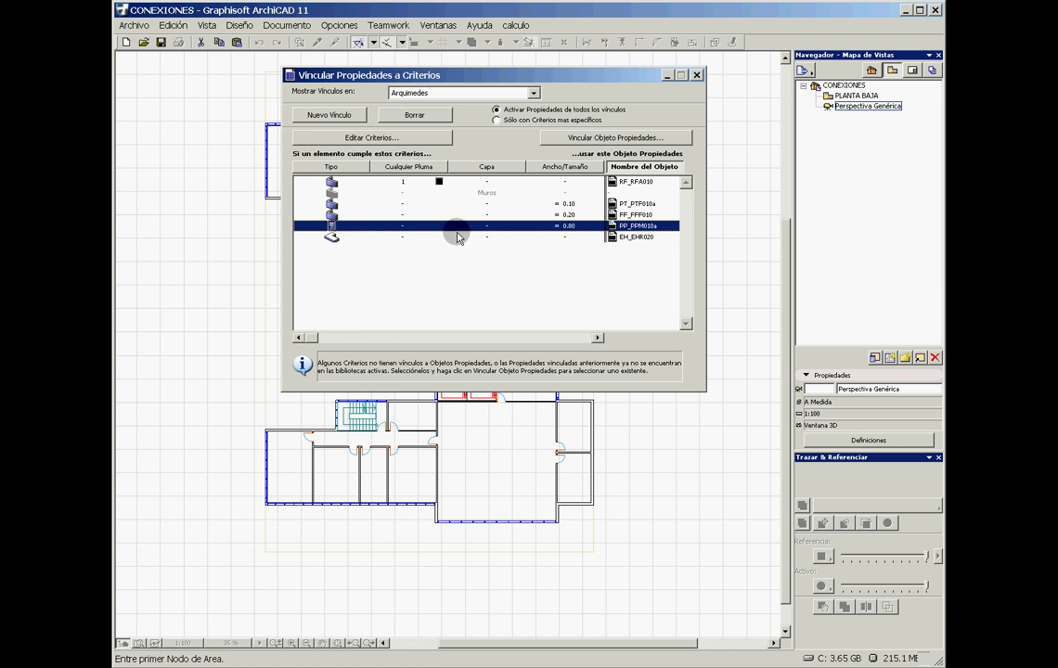
pyautogui.click(566, 238)
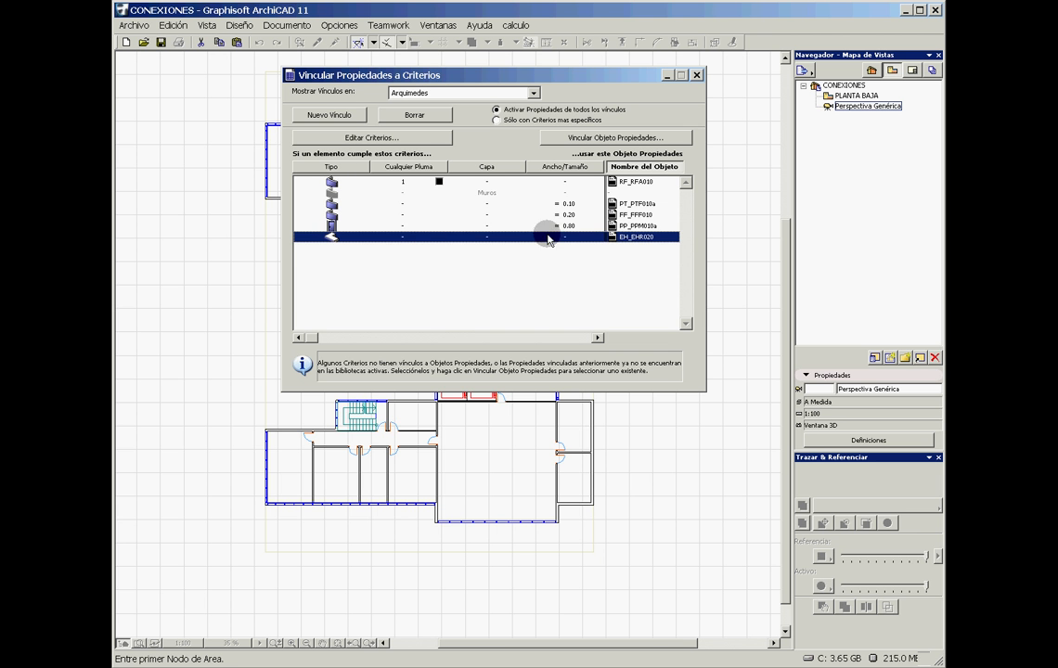
# Change the width criterion of the wall link using FF_FFF010 to >= 0.20, apply it and close the criteria selector.
pyautogui.click(405, 139)
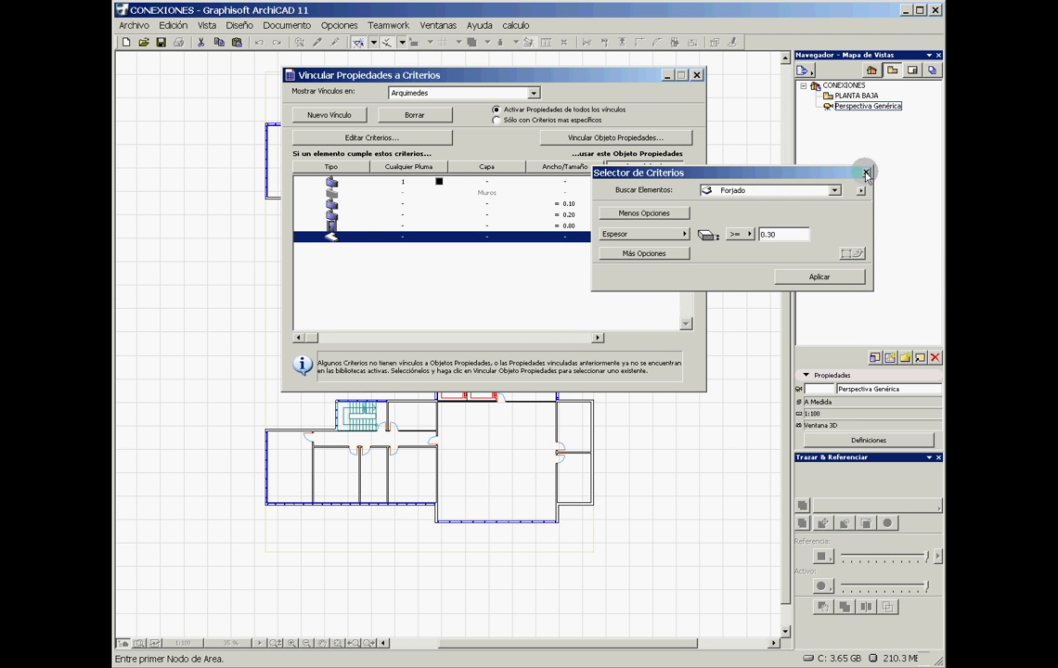
pyautogui.click(335, 192)
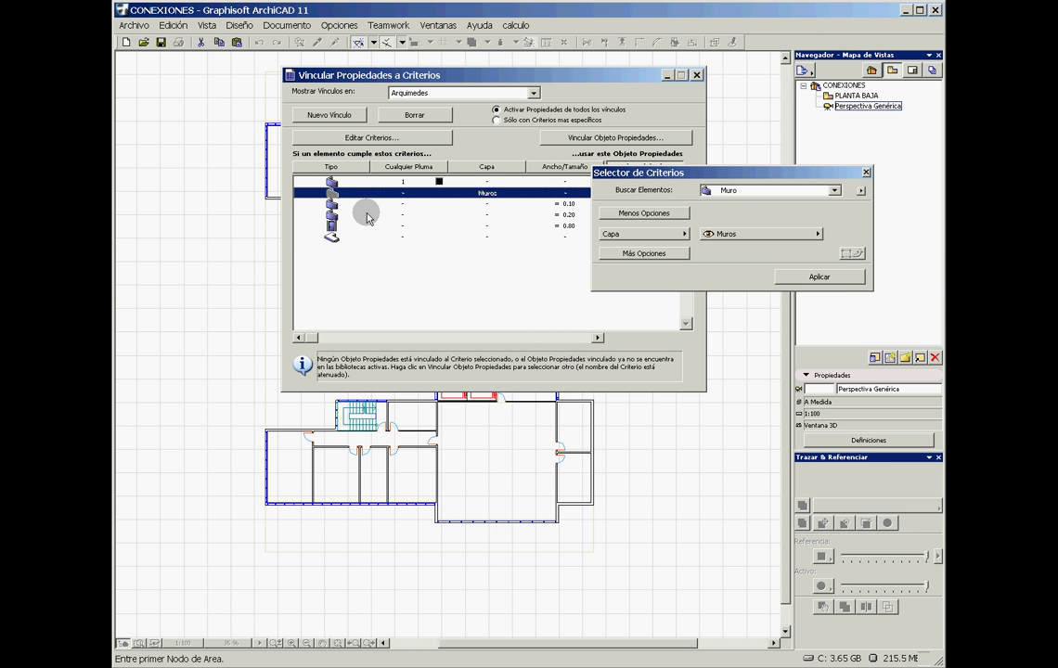
pyautogui.click(334, 214)
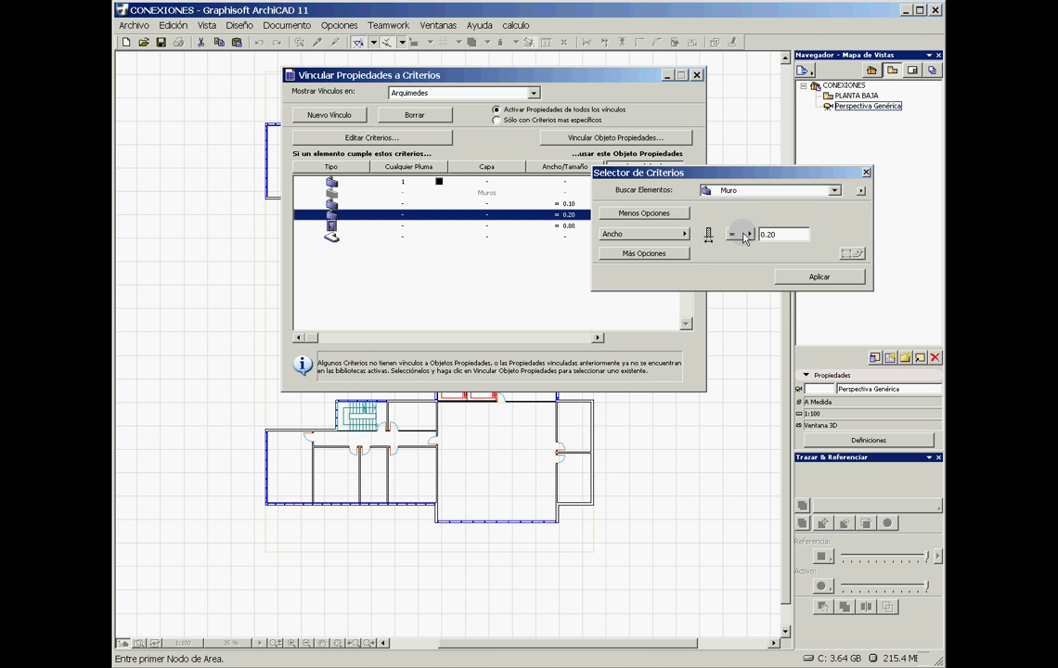
pyautogui.moveTo(746, 236); pyautogui.dragTo(764, 297)
pyautogui.click(801, 277)
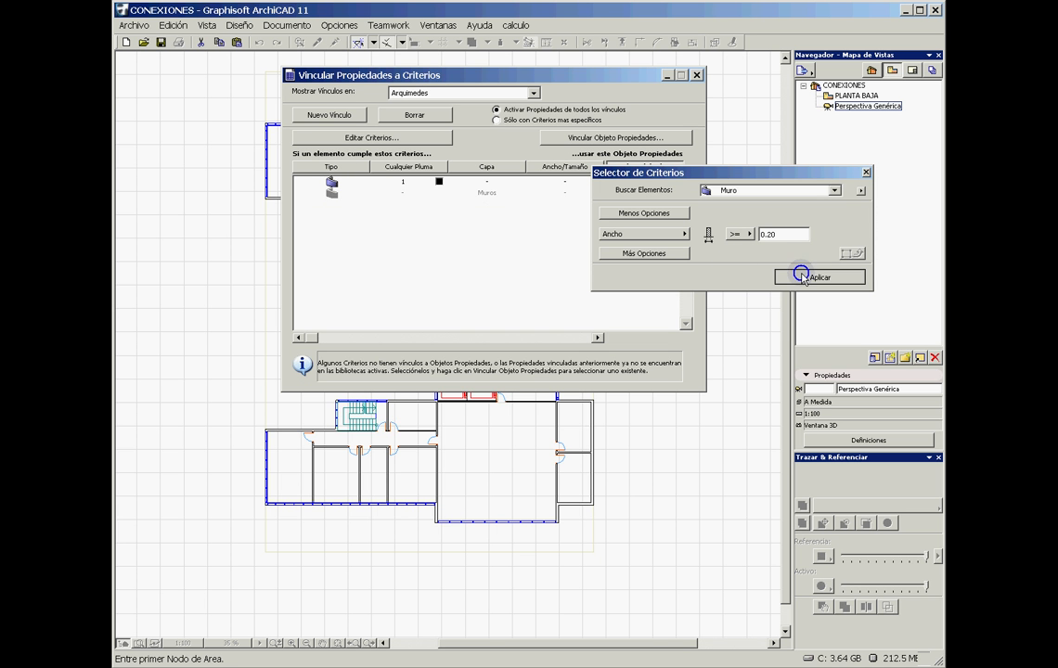
pyautogui.click(865, 174)
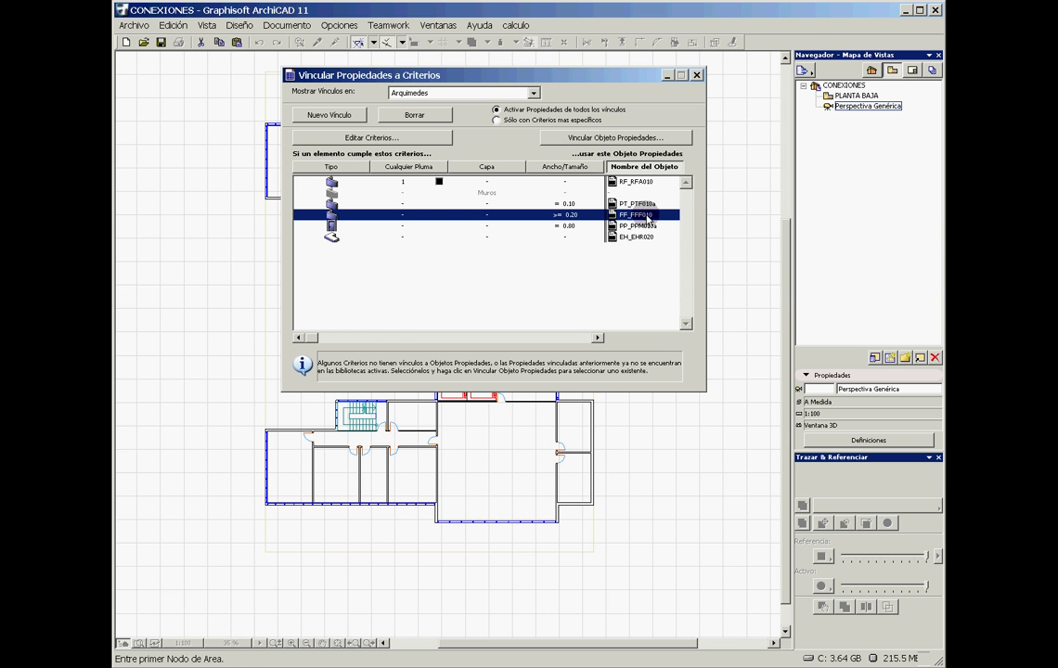
# Open the price selector for the Muros layer link and show the items of the N - Aislamientos chapter.
pyautogui.click(573, 192)
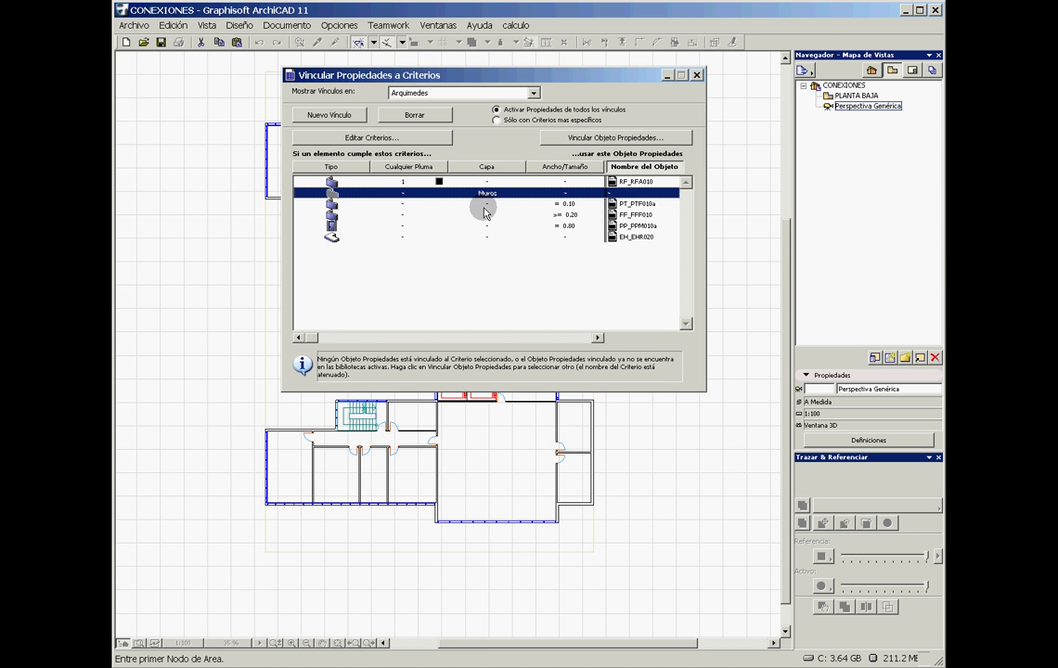
pyautogui.click(597, 139)
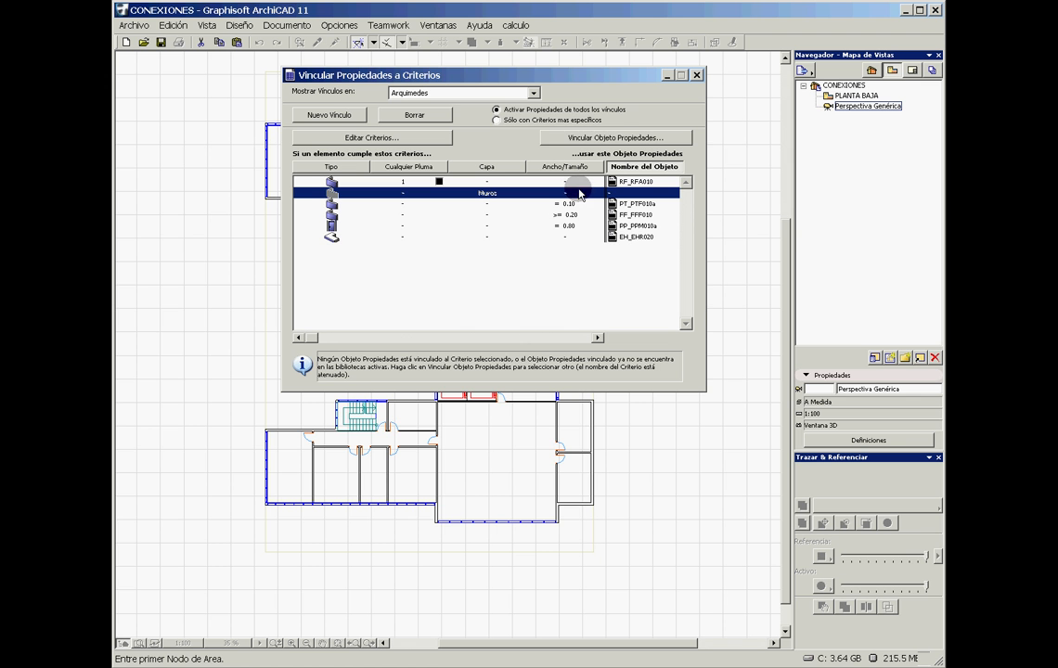
pyautogui.click(596, 136)
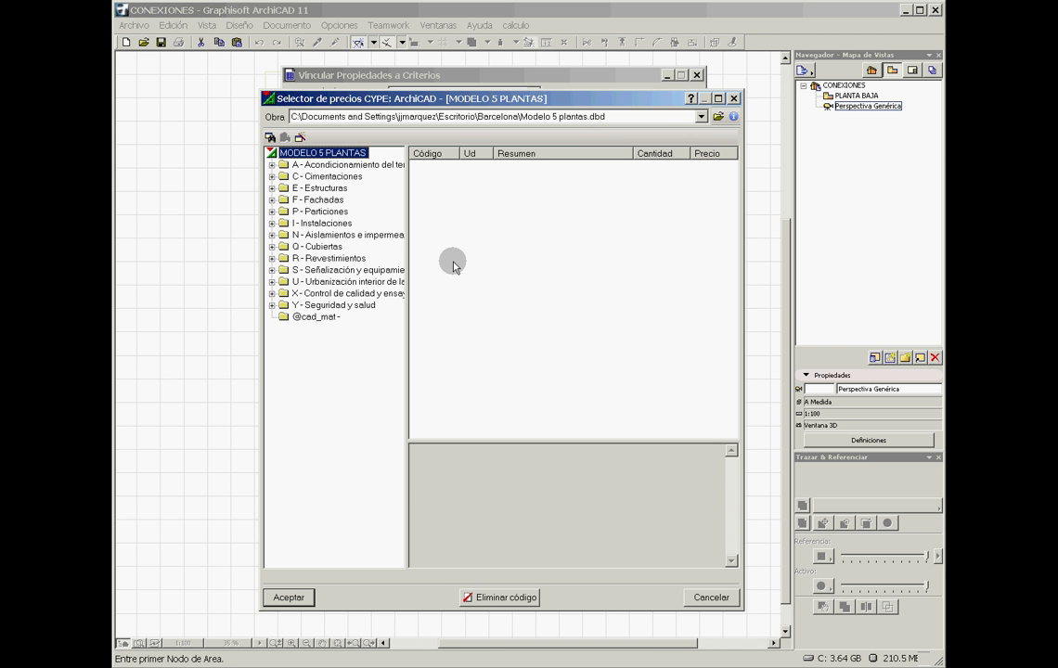
pyautogui.click(272, 235)
pyautogui.click(302, 246)
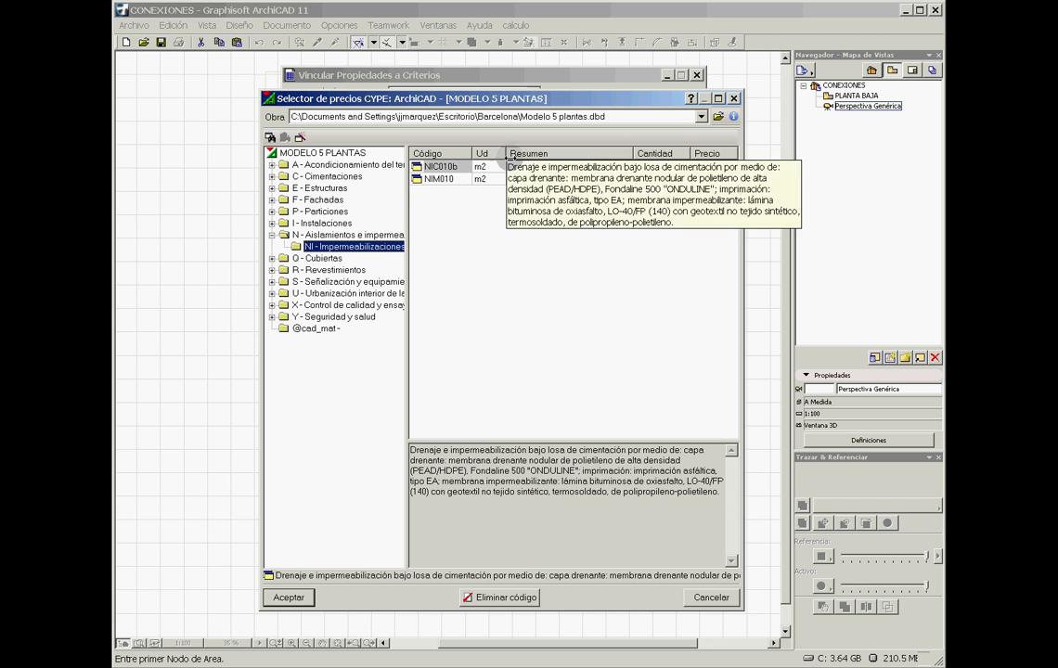
pyautogui.click(342, 234)
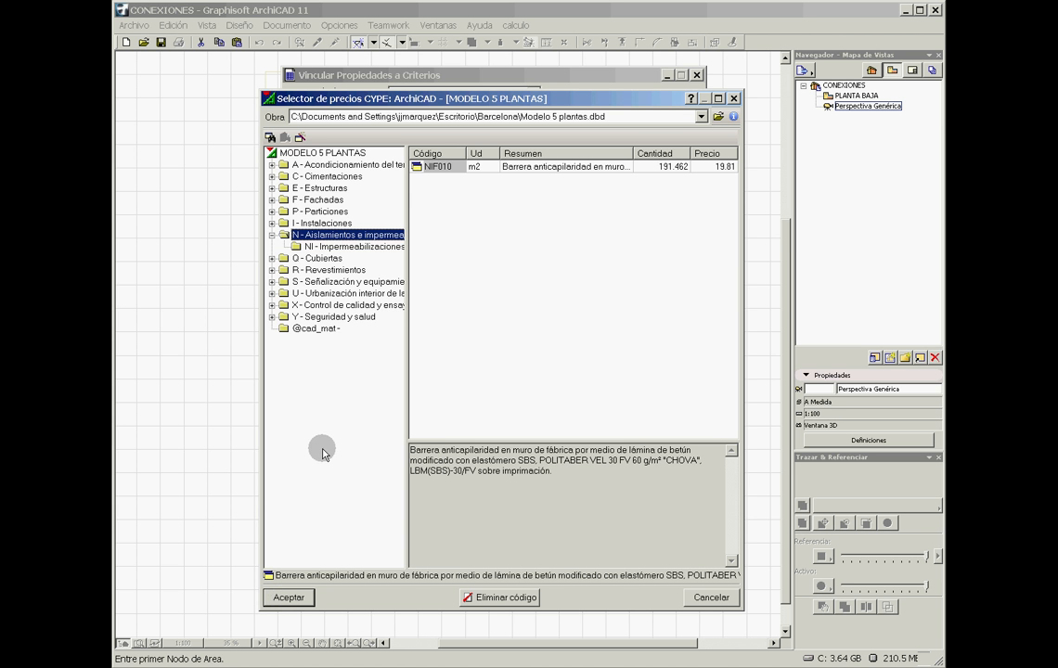
# Browse P - Particiones and R - Revestimientos, examining the RF paint items and interior door item PPM010a.
pyautogui.click(272, 213)
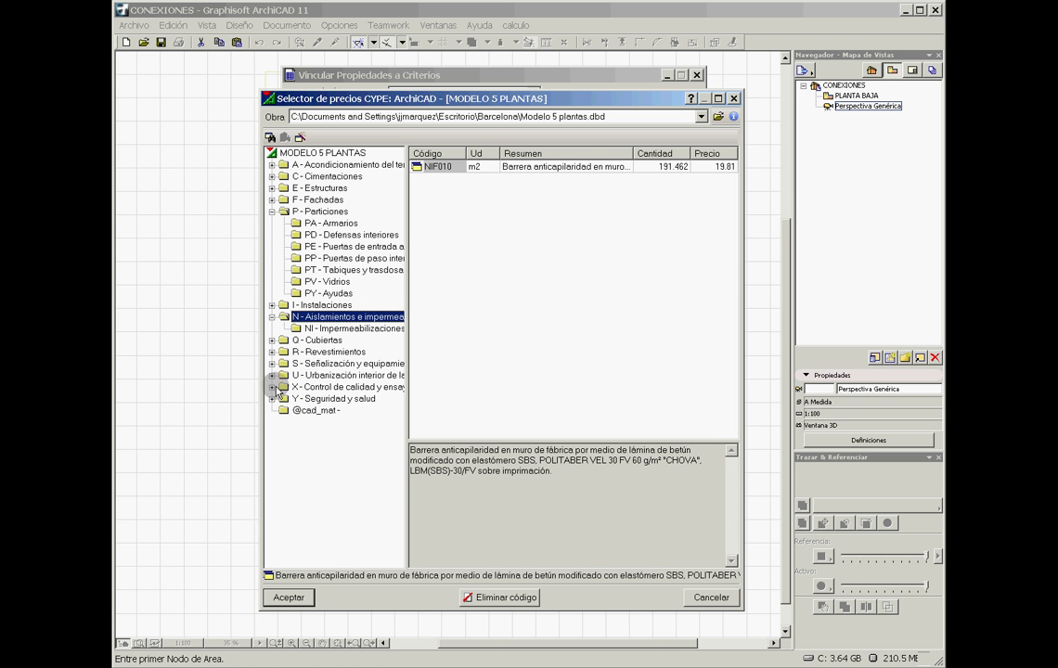
pyautogui.click(273, 352)
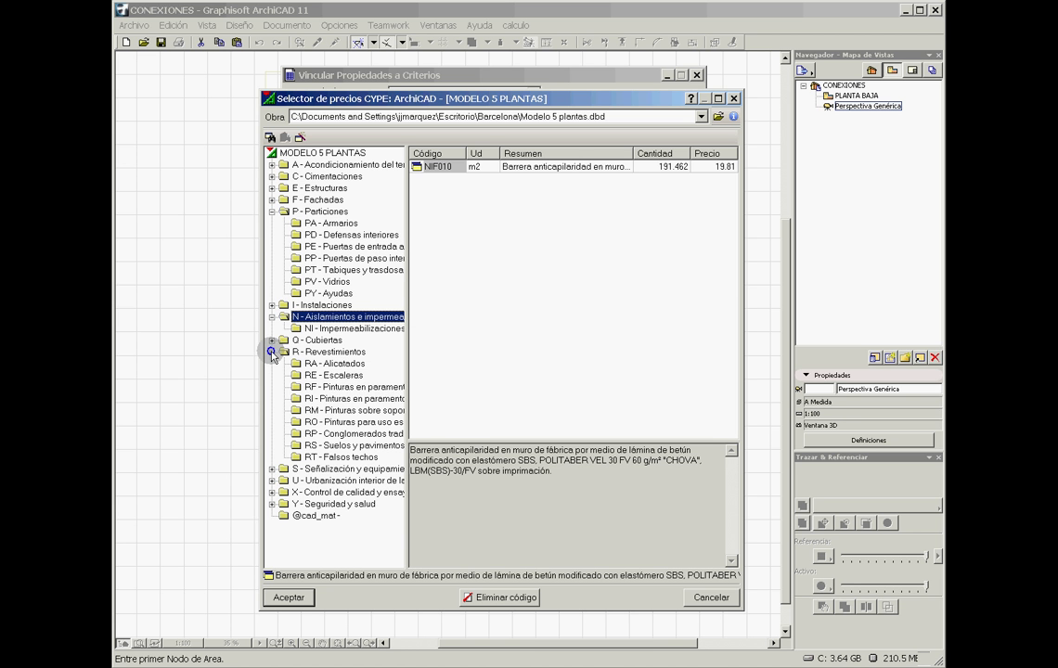
pyautogui.click(360, 387)
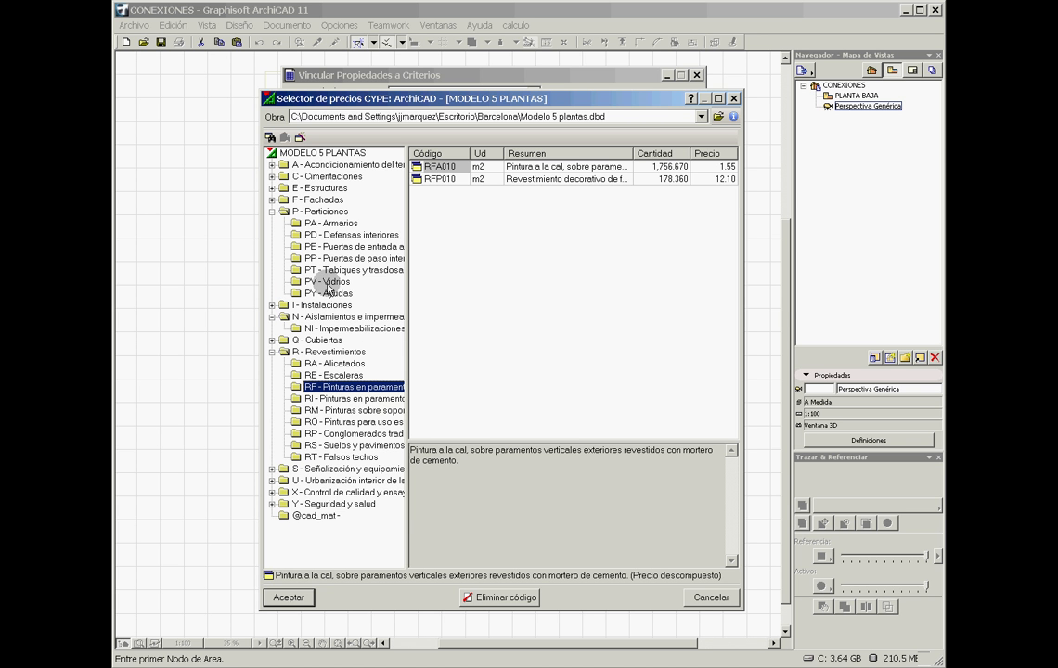
pyautogui.click(348, 258)
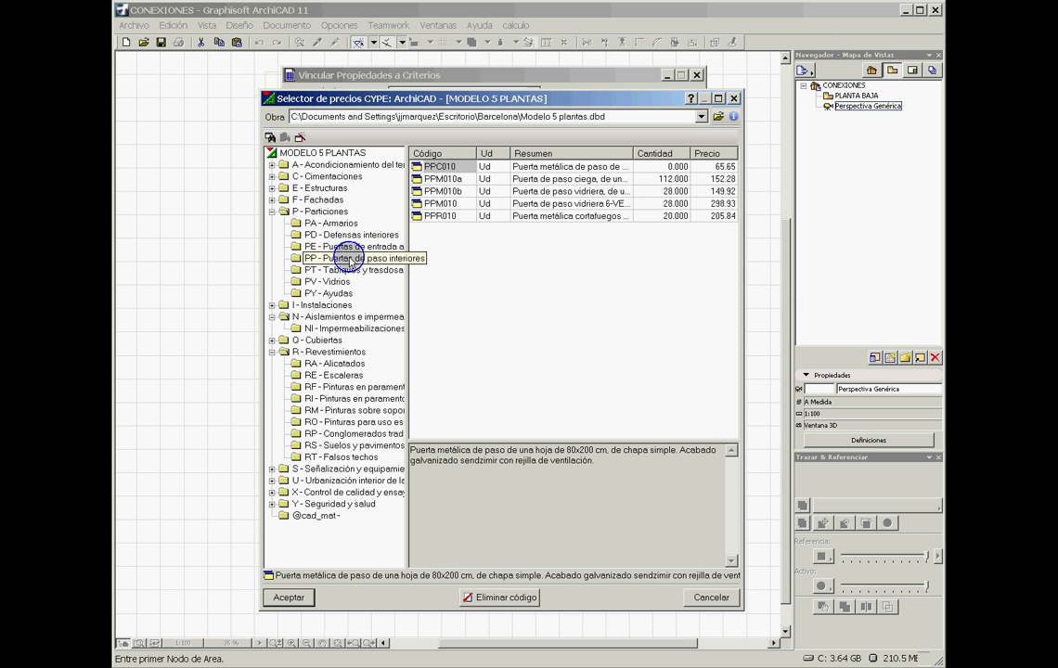
pyautogui.click(452, 178)
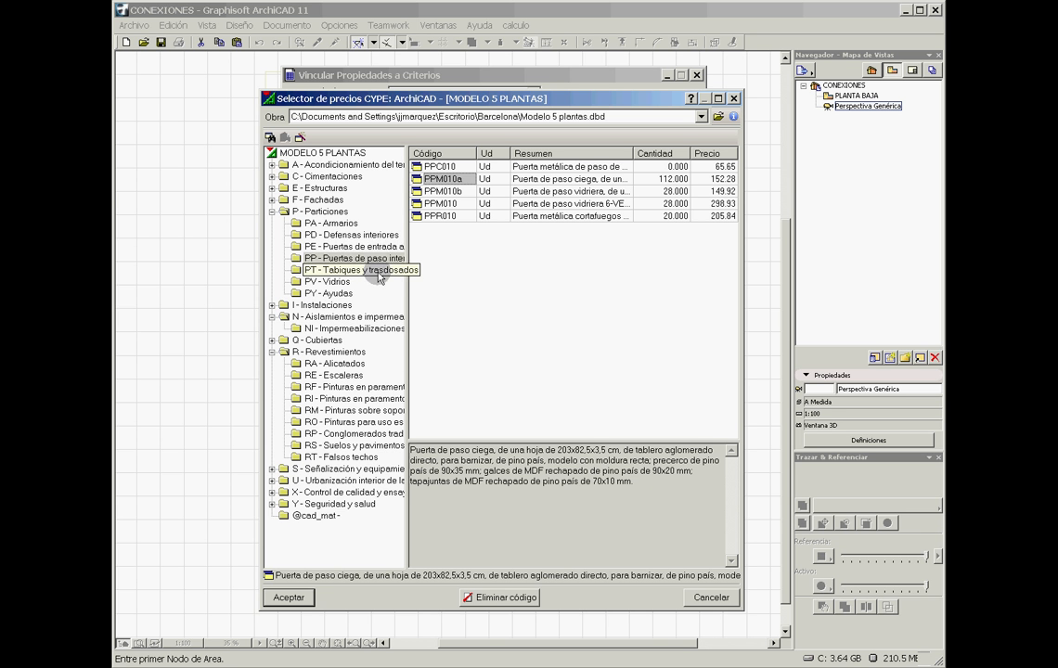
# Link item NIF010 from the N - Aislamientos chapter to the Muros layer criterion.
pyautogui.click(341, 317)
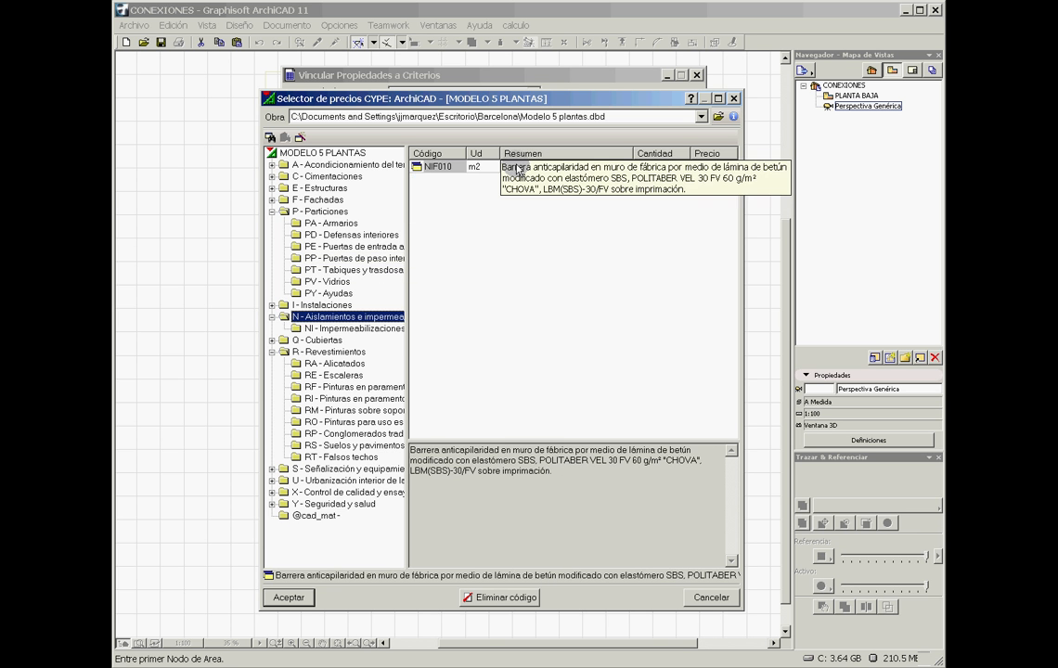
pyautogui.click(293, 599)
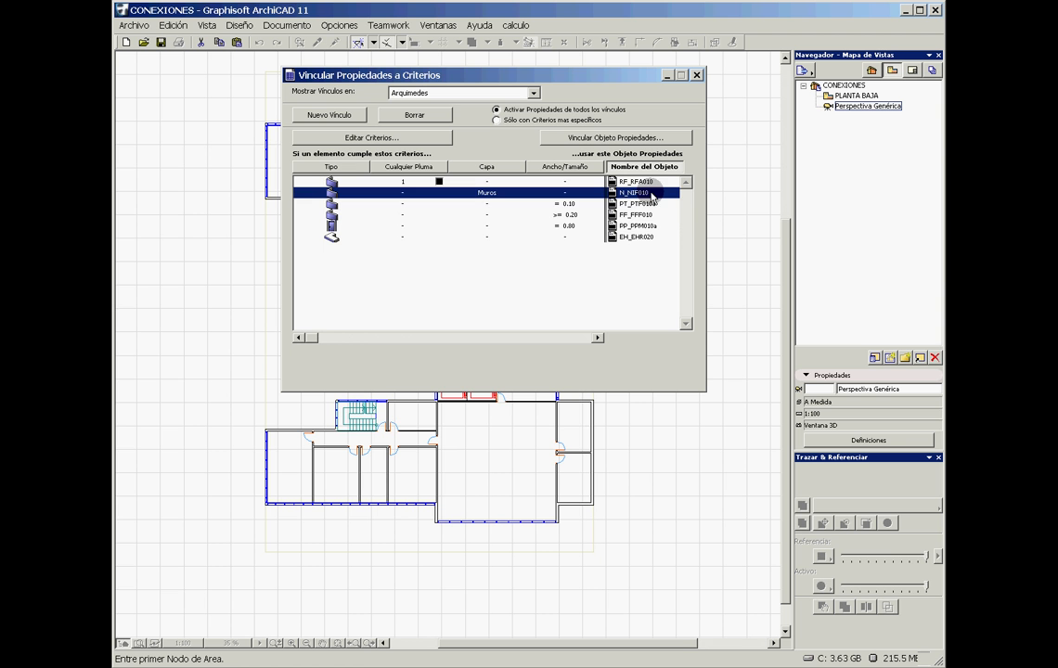
# Review the property objects linked to each criterion in the Arquimedes list.
pyautogui.click(637, 203)
pyautogui.click(638, 215)
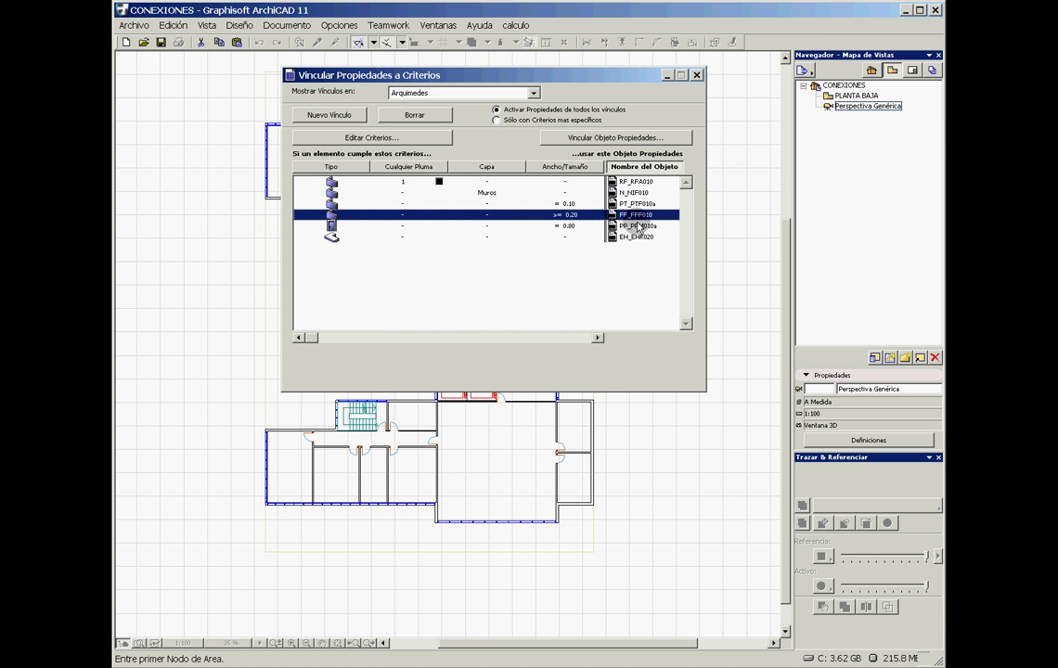
pyautogui.click(639, 226)
pyautogui.click(637, 236)
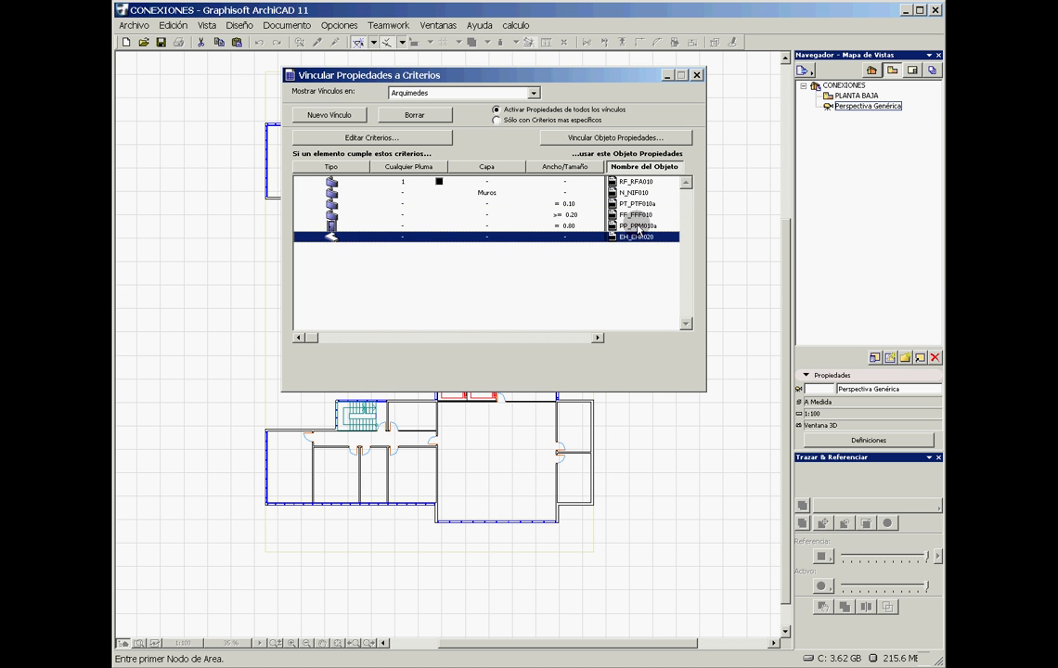
pyautogui.click(637, 224)
pyautogui.click(637, 214)
pyautogui.click(637, 203)
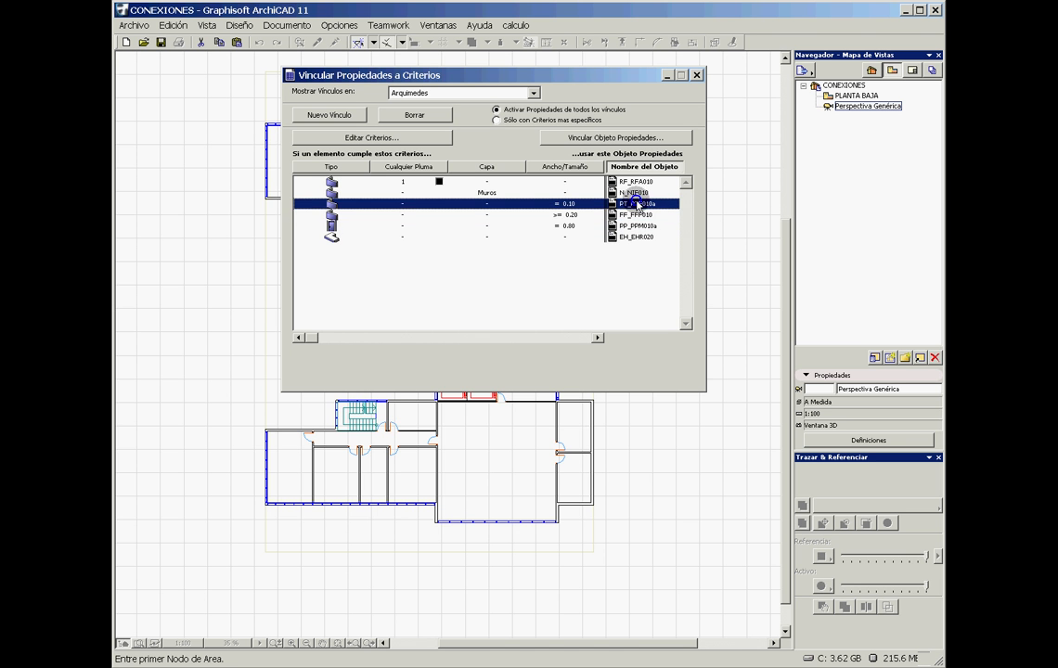
pyautogui.click(638, 192)
pyautogui.click(637, 182)
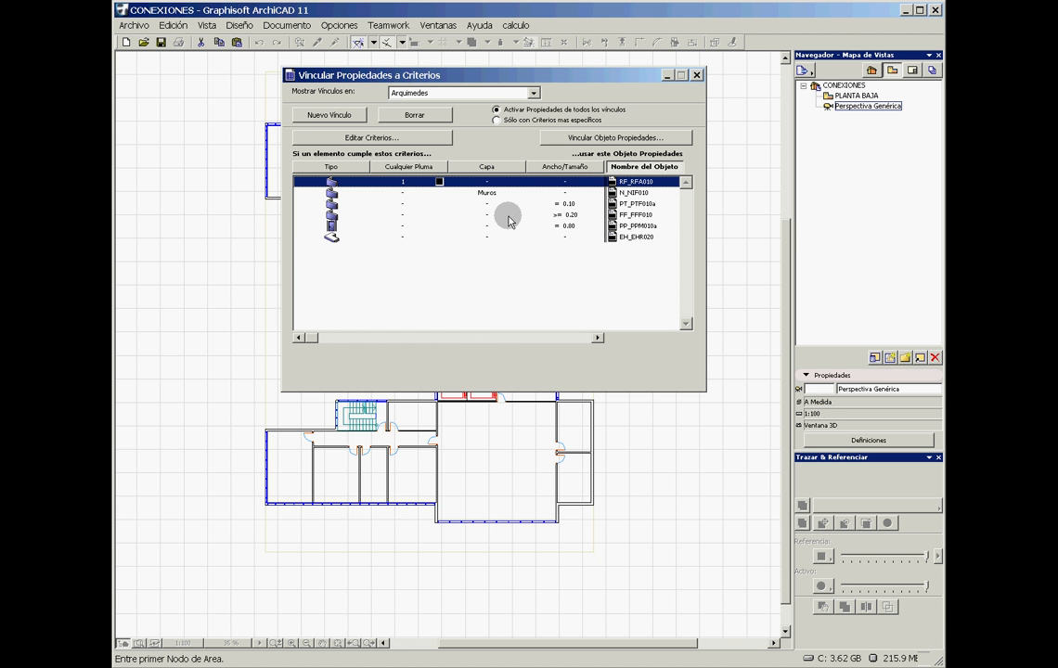
# Close Vincular Propiedades a Criterios and save its changes.
pyautogui.click(698, 76)
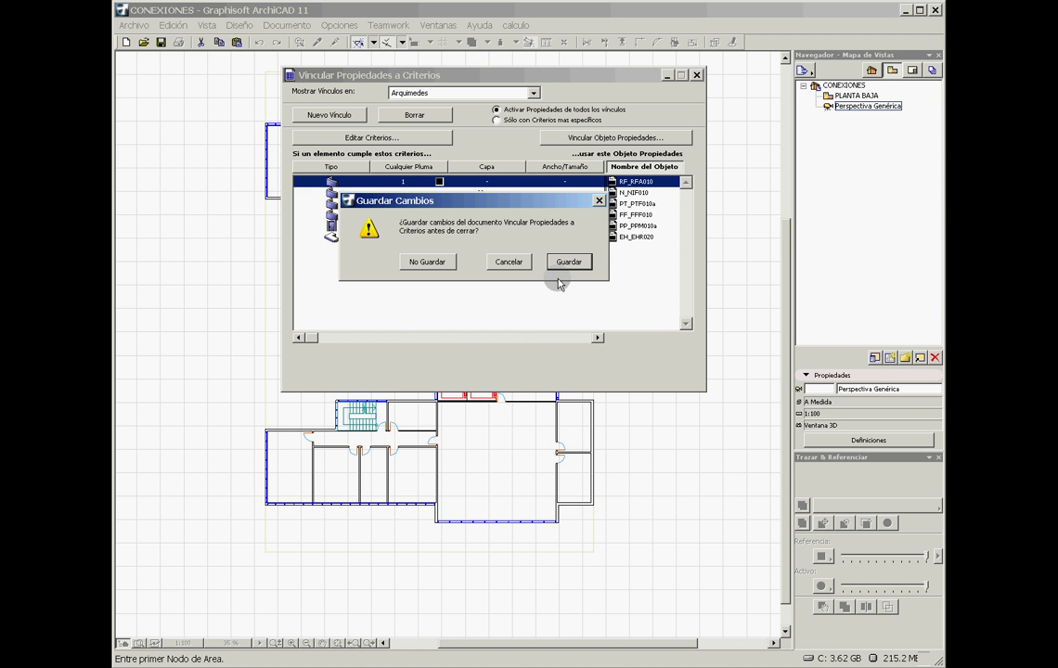
pyautogui.click(567, 264)
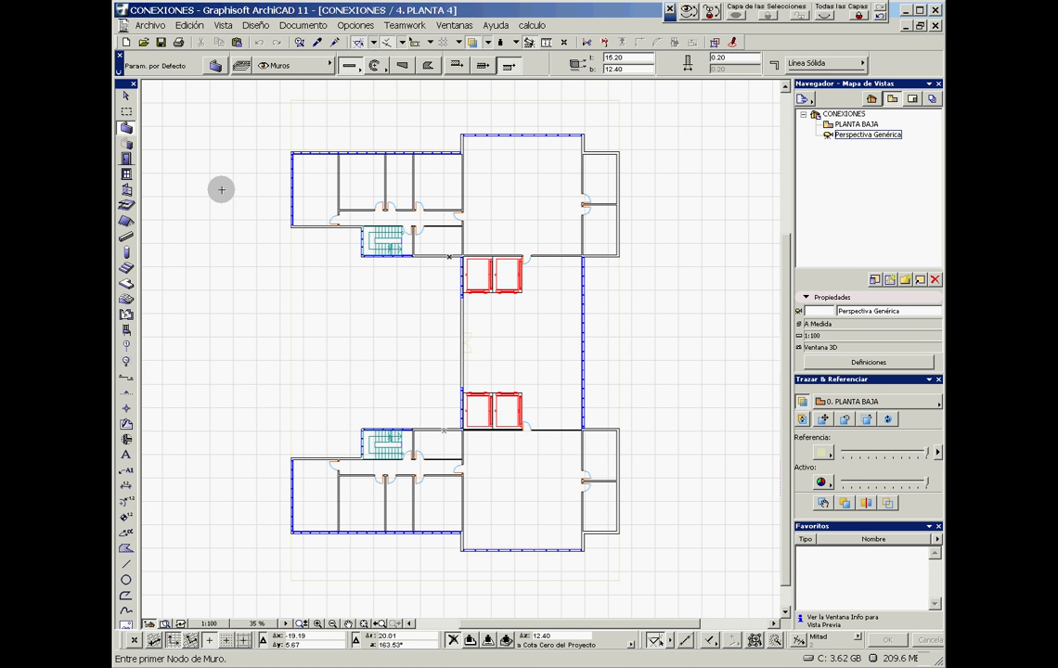
# Open the default wall settings and set the wall thickness to 0.15 to check which properties match by criteria.
pyautogui.doubleClick(125, 127)
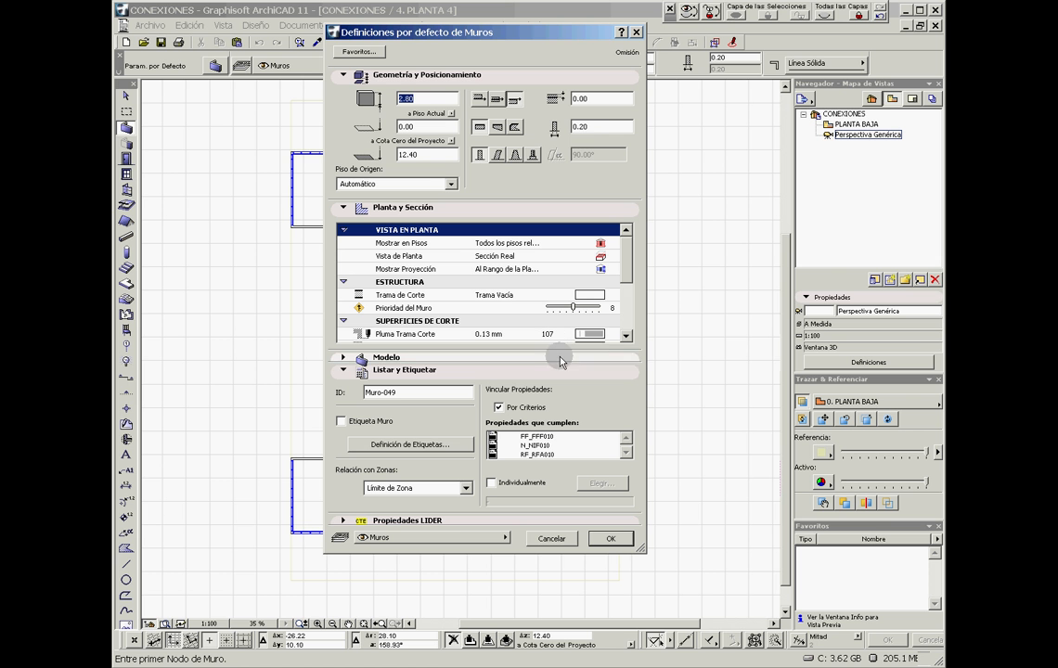
pyautogui.click(585, 127)
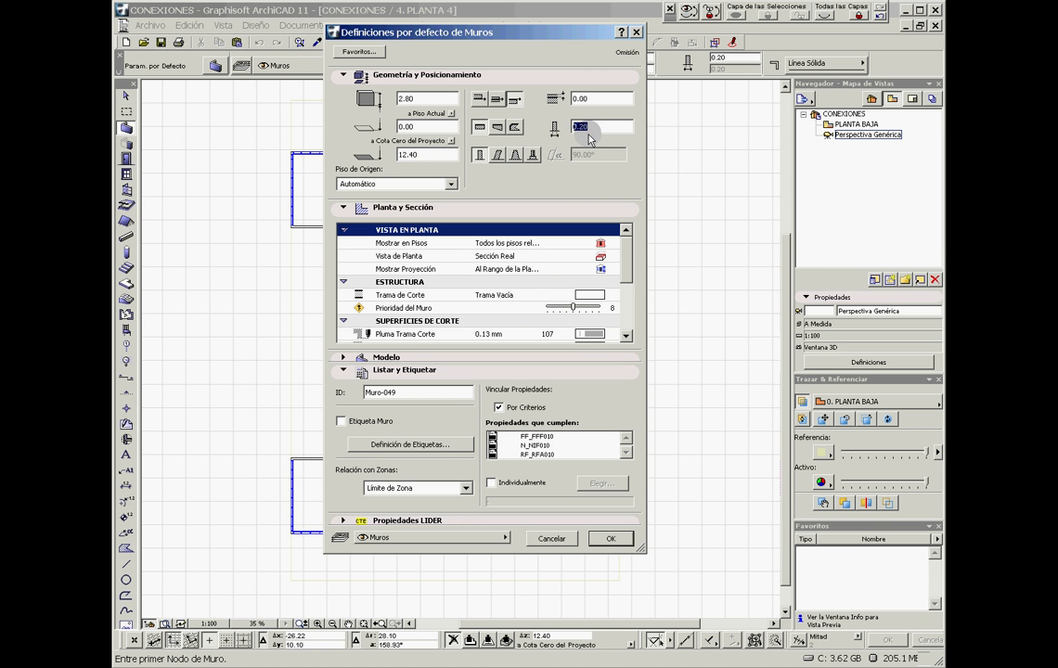
pyautogui.write('.15')
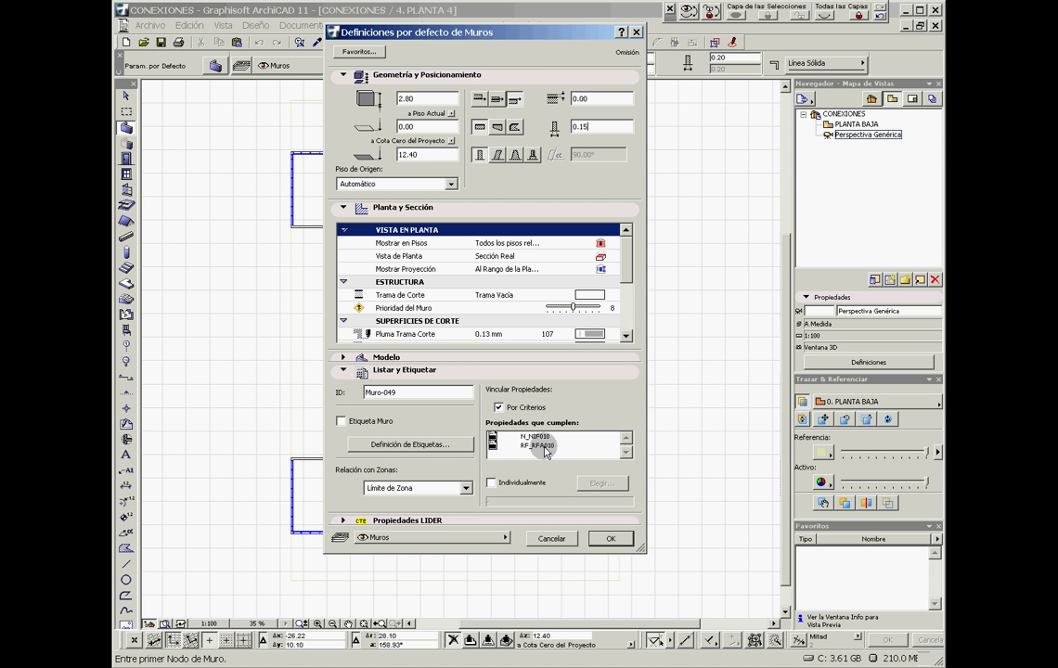
# Test the default wall with layer Interior - Partición and cut line pen 3 to see which properties match by criteria.
pyautogui.click(450, 536)
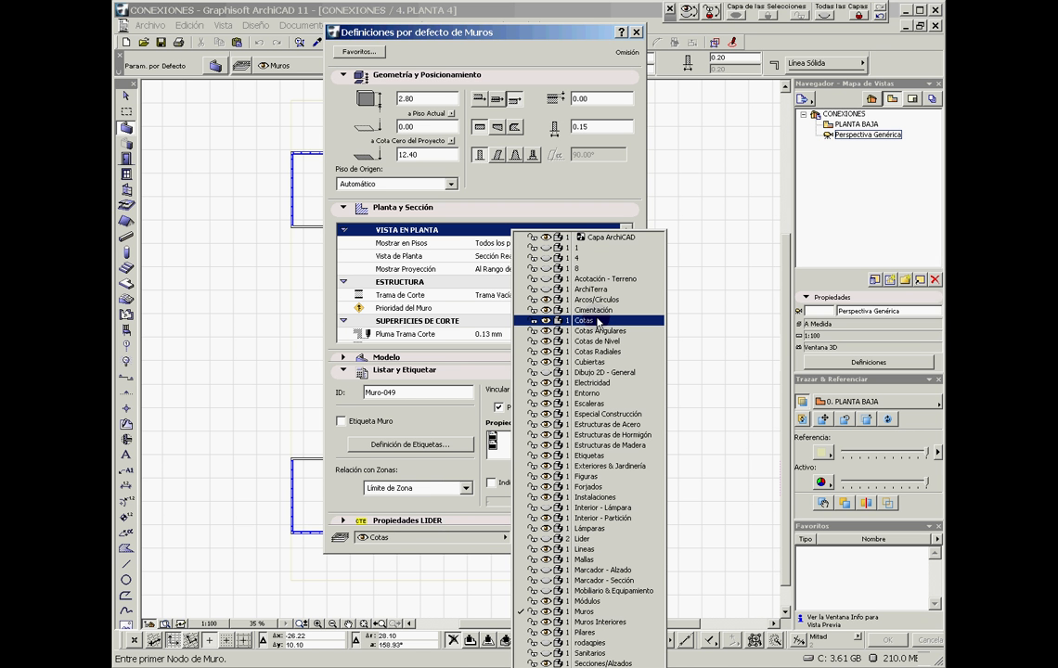
pyautogui.click(608, 517)
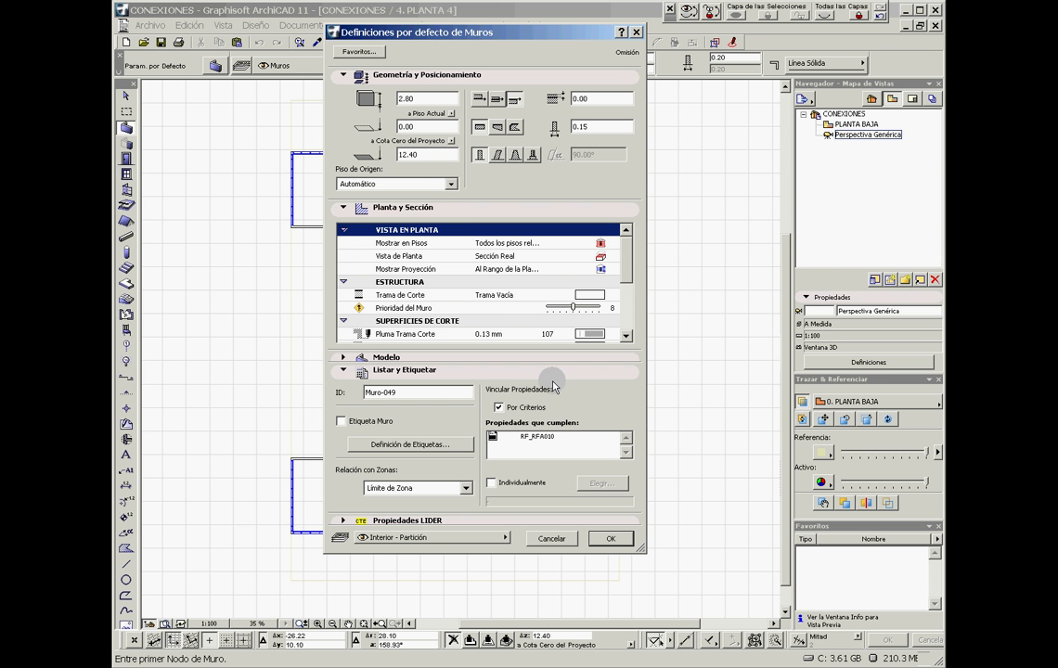
pyautogui.click(624, 336)
pyautogui.scroll(-3, 621, 338)
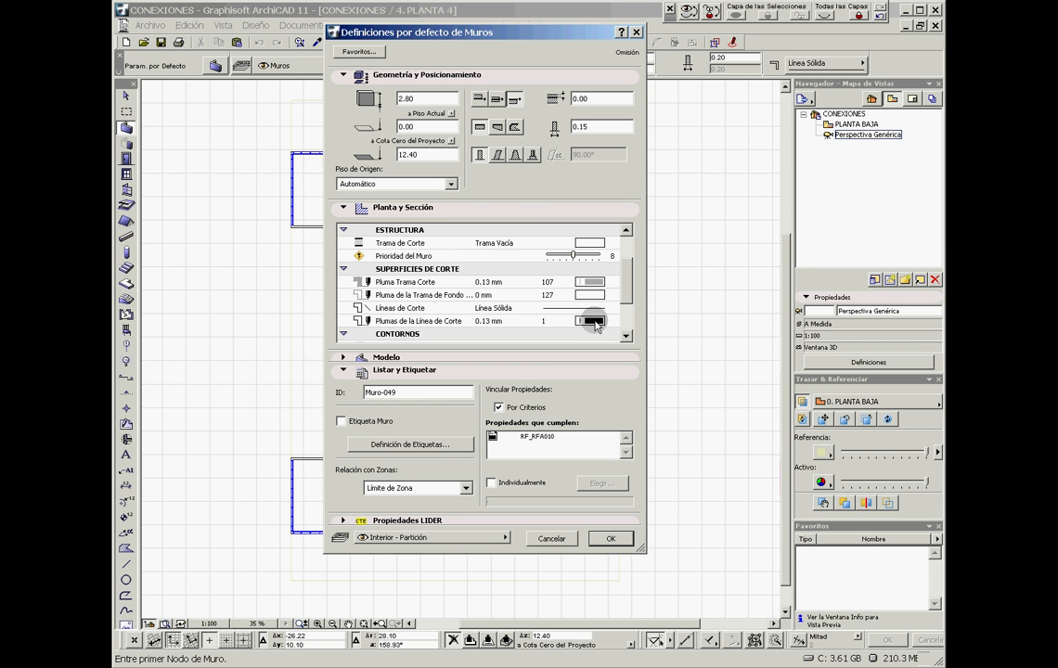
pyautogui.click(611, 321)
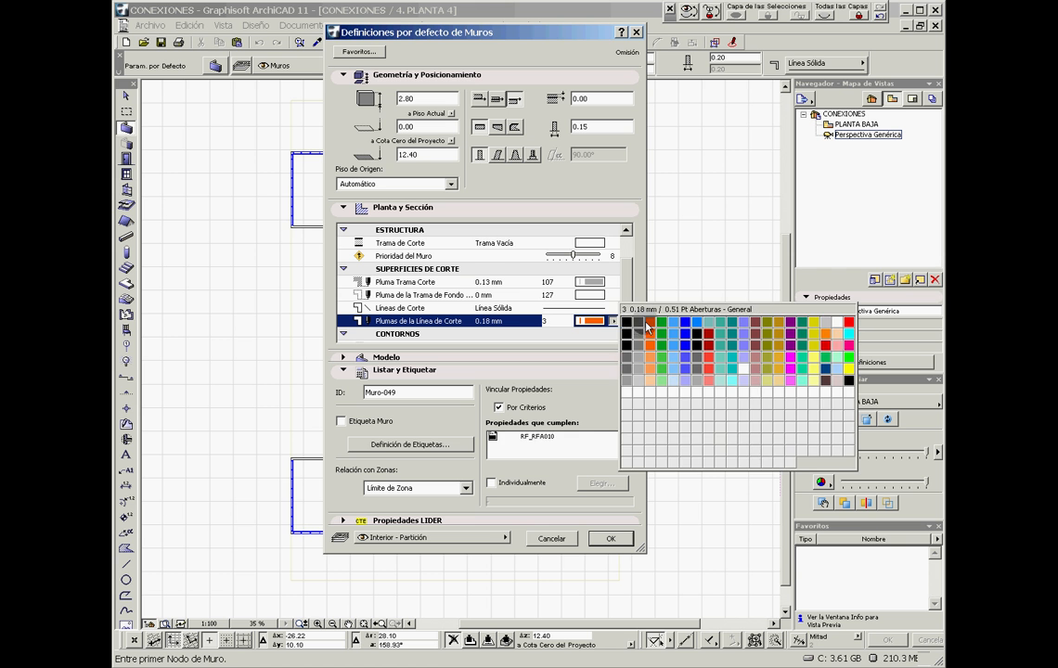
pyautogui.click(650, 322)
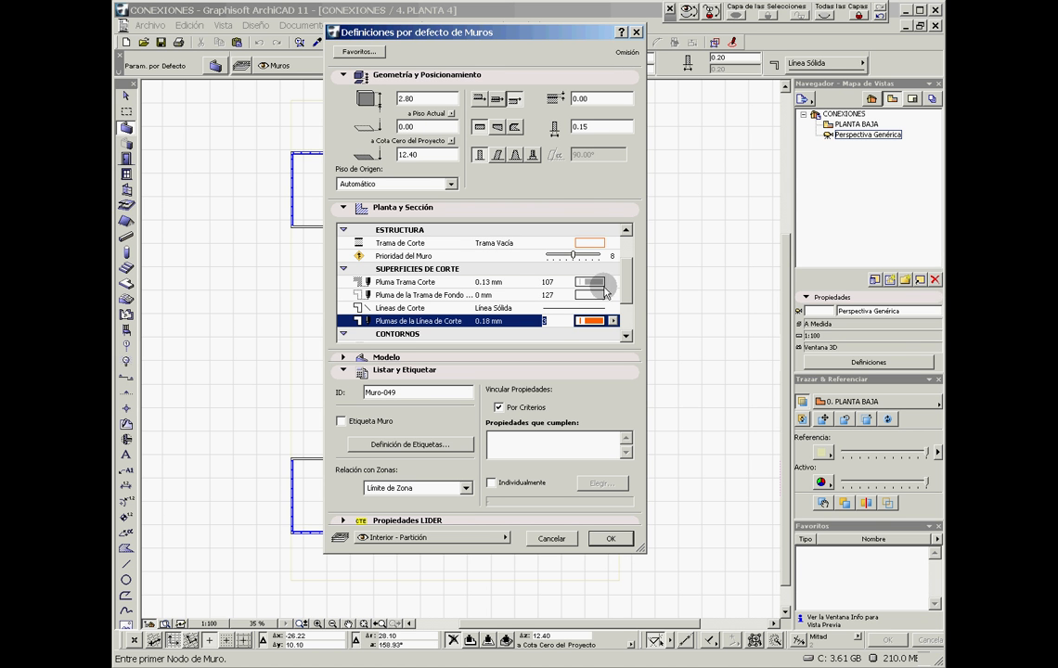
# Test a default wall thickness of 0.10 against the linked property criteria, and discard the wall setting changes.
pyautogui.click(594, 127)
pyautogui.moveTo(593, 127); pyautogui.dragTo(554, 127)
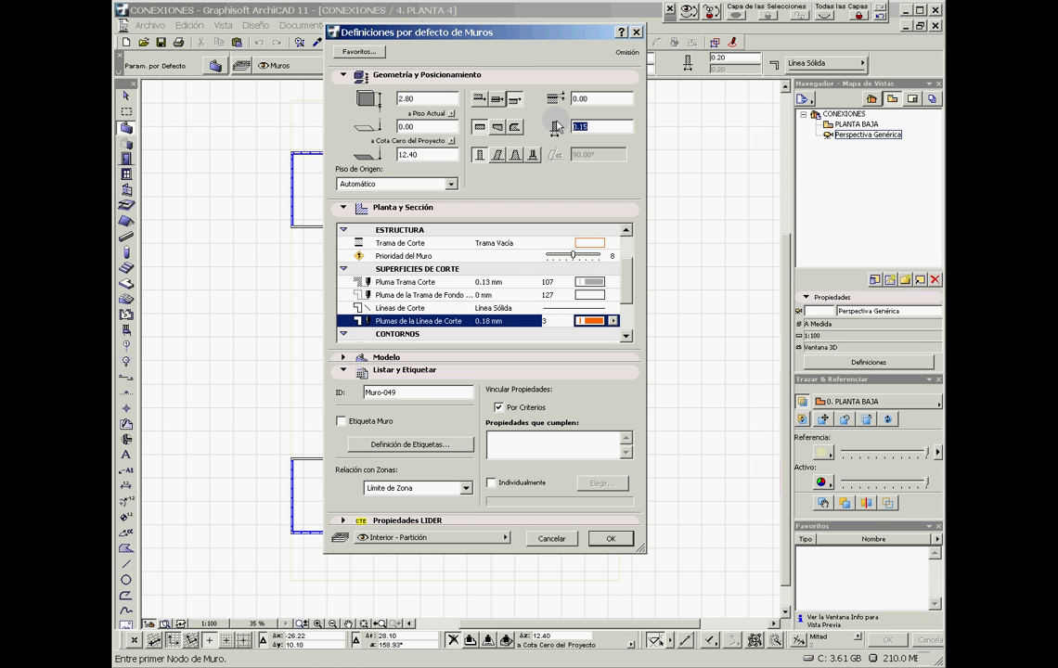
pyautogui.write('.1')
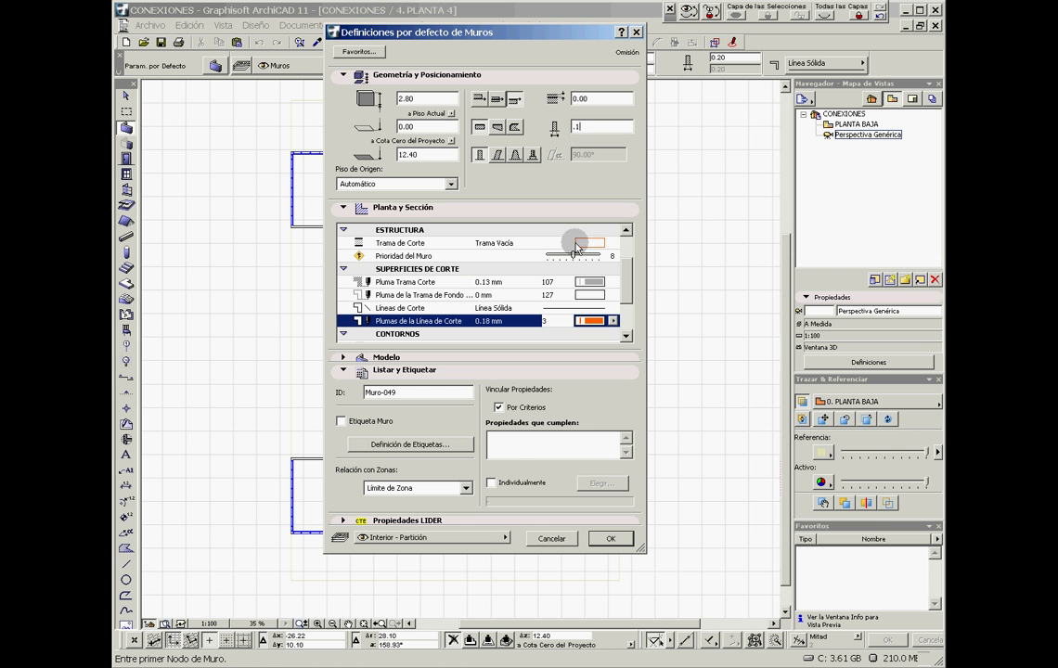
pyautogui.press('Tab')
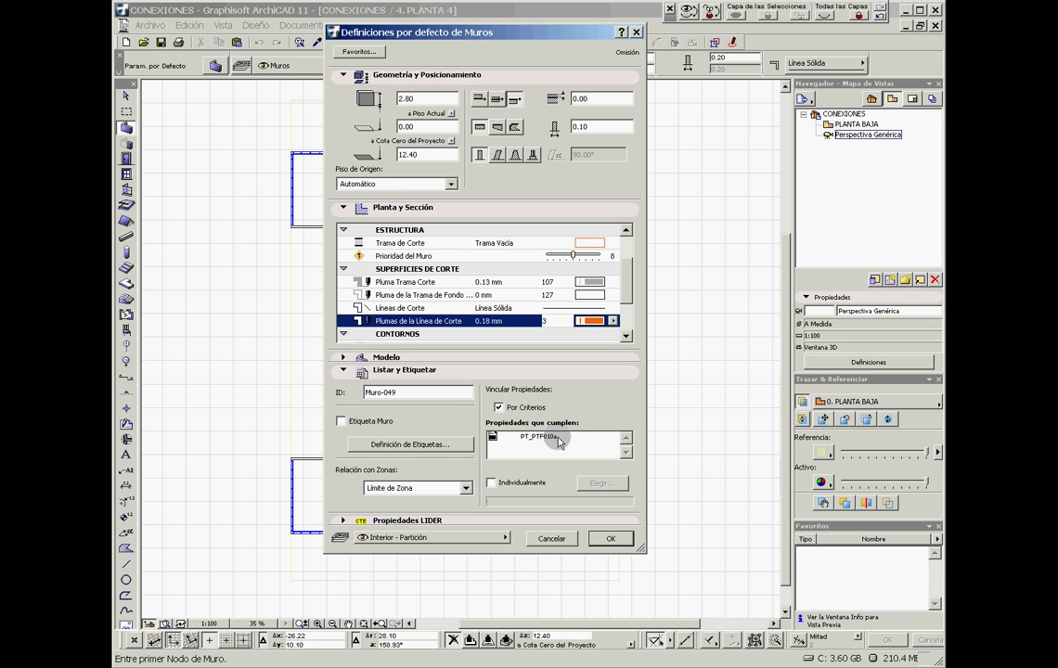
pyautogui.click(556, 540)
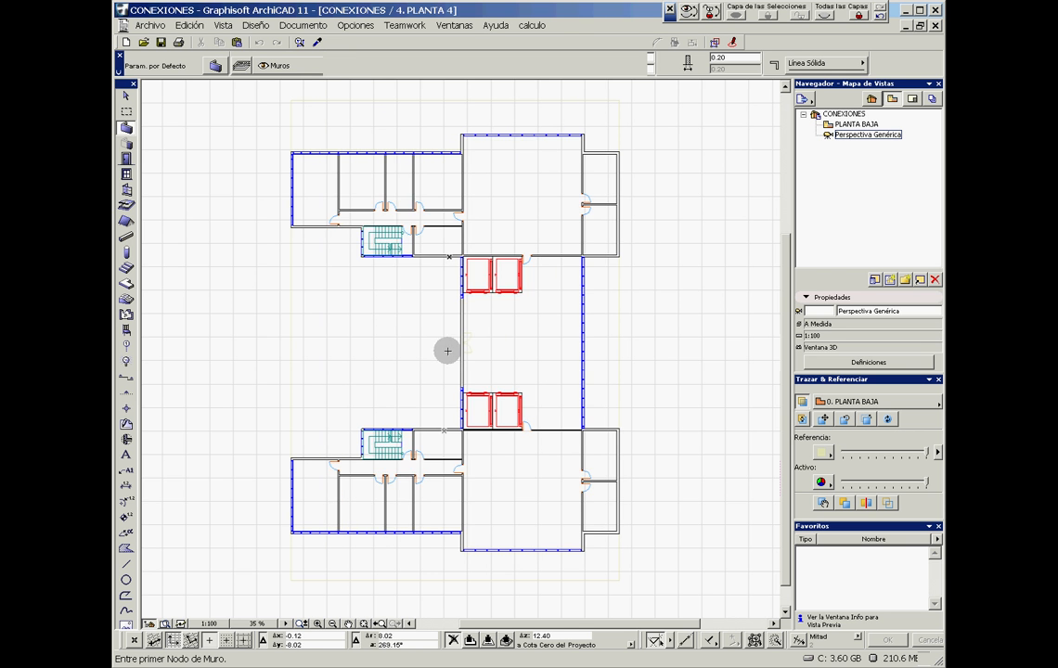
# Pick the exterior wall beside the upper staircase and check the properties matched by criteria in the wall settings.
pyautogui.scroll(3, 317, 244)
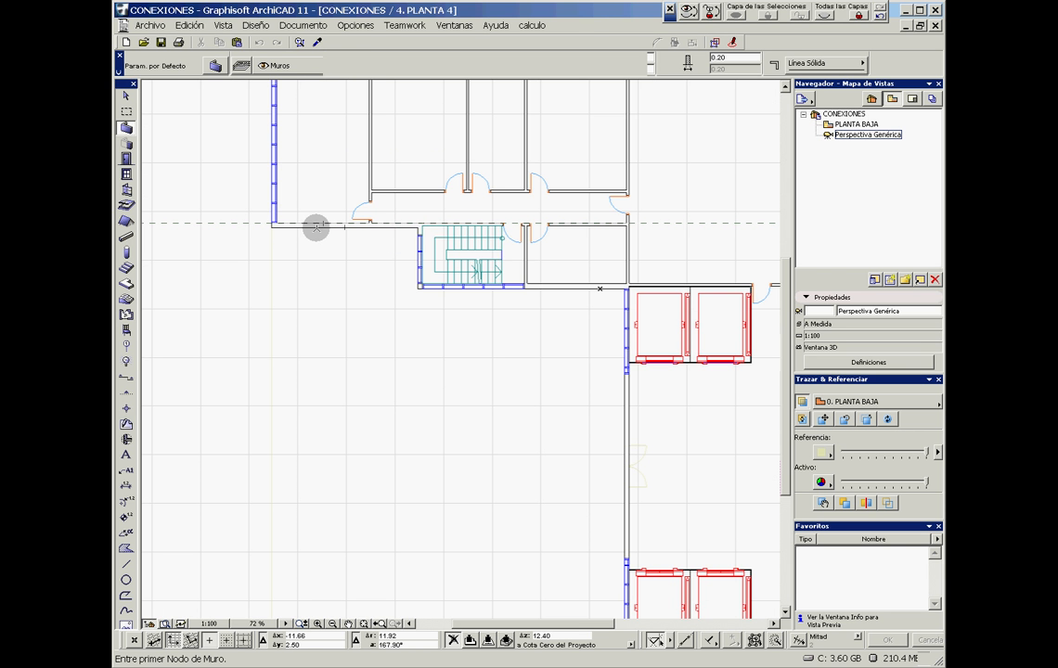
pyautogui.keyDown('shift'); pyautogui.click(316, 226); pyautogui.keyUp('shift')
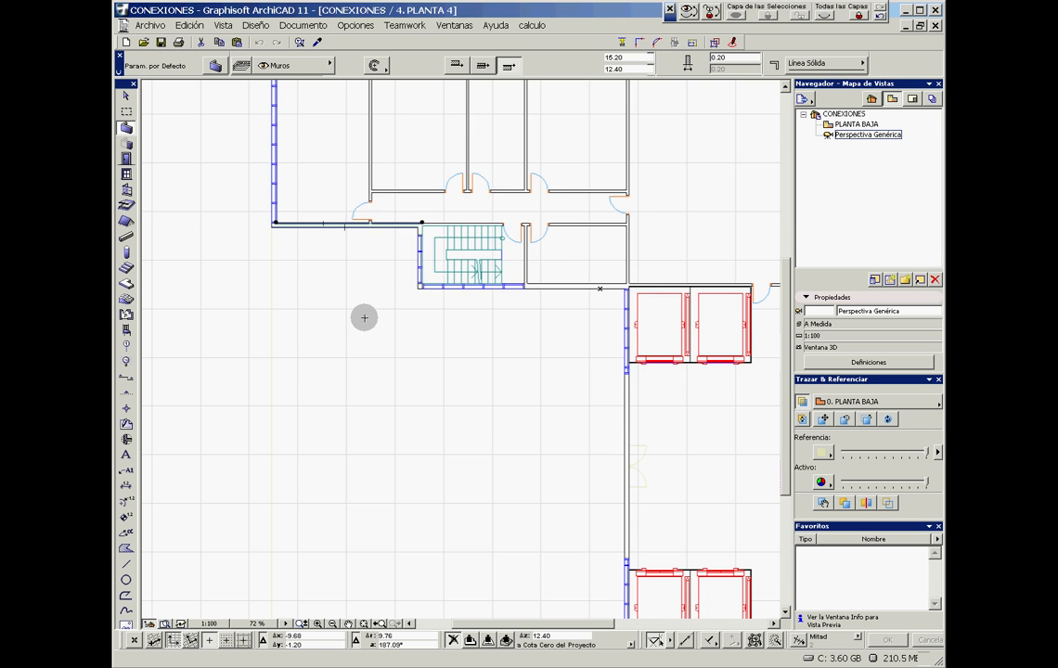
pyautogui.hotkey('ctrl', 't')
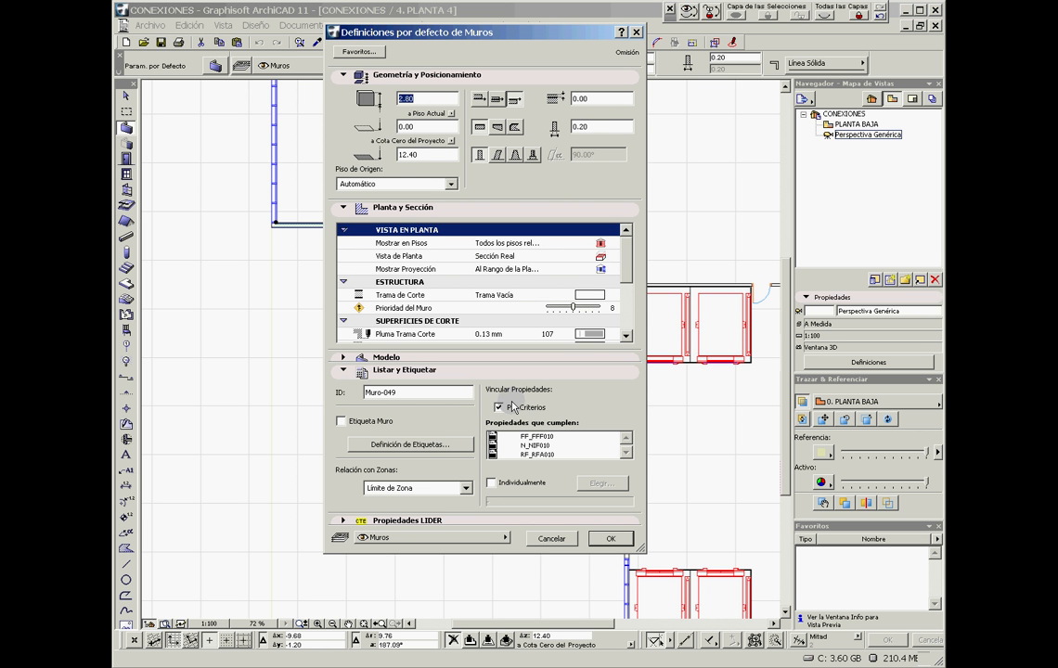
pyautogui.click(554, 539)
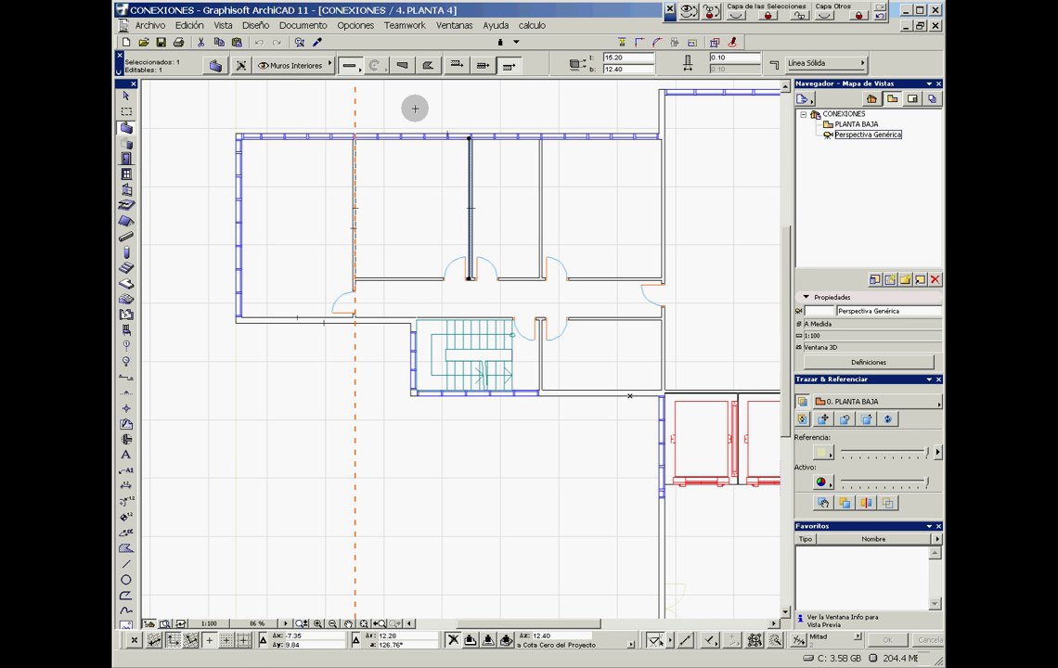
# Check the selected interior partition's matched properties, thickness and cut line pens, leaving its settings unchanged.
pyautogui.hotkey('ctrl', 't')
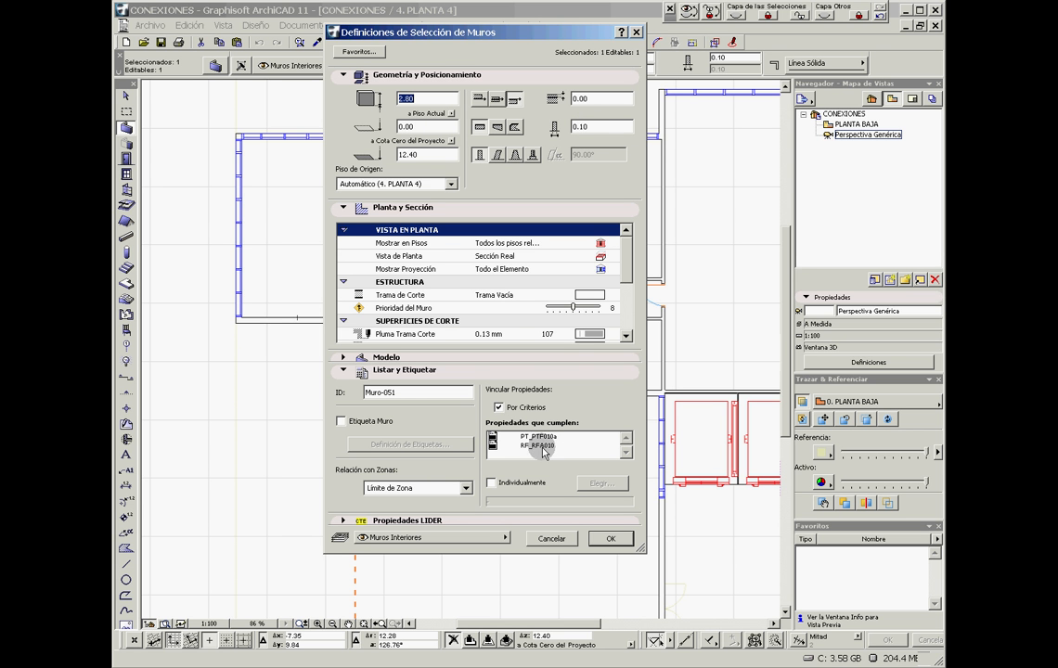
pyautogui.click(601, 127)
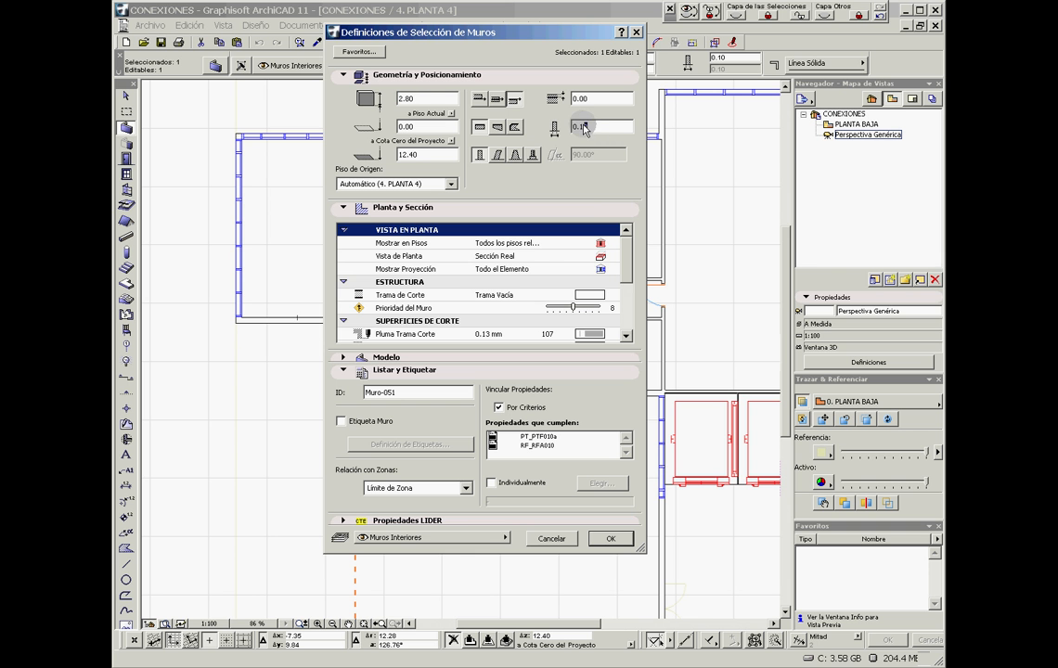
pyautogui.click(626, 336)
pyautogui.click(625, 337)
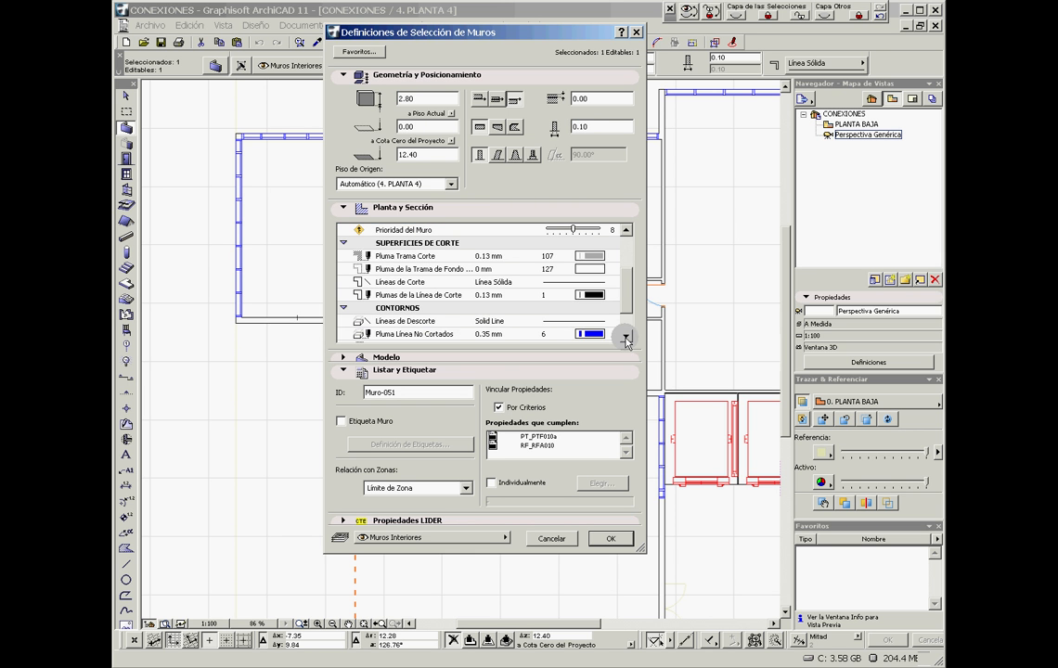
pyautogui.click(552, 540)
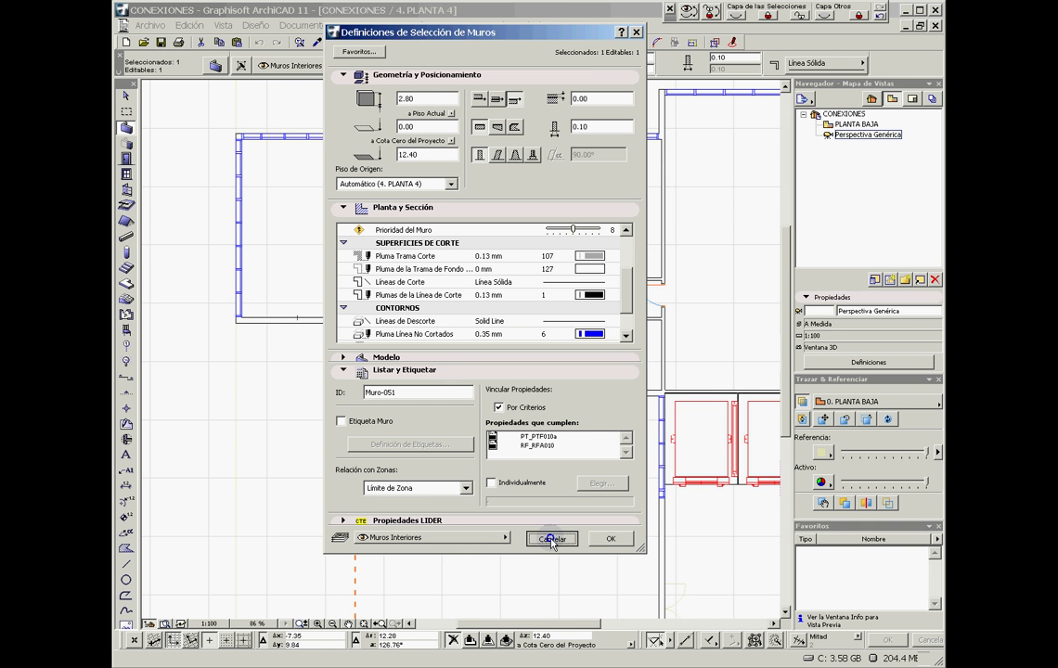
pyautogui.press('Escape')
# Select the floor slab and check its thickness and the properties matched by criteria in its listing settings.
pyautogui.keyDown('shift'); pyautogui.click(307, 229); pyautogui.keyUp('shift')
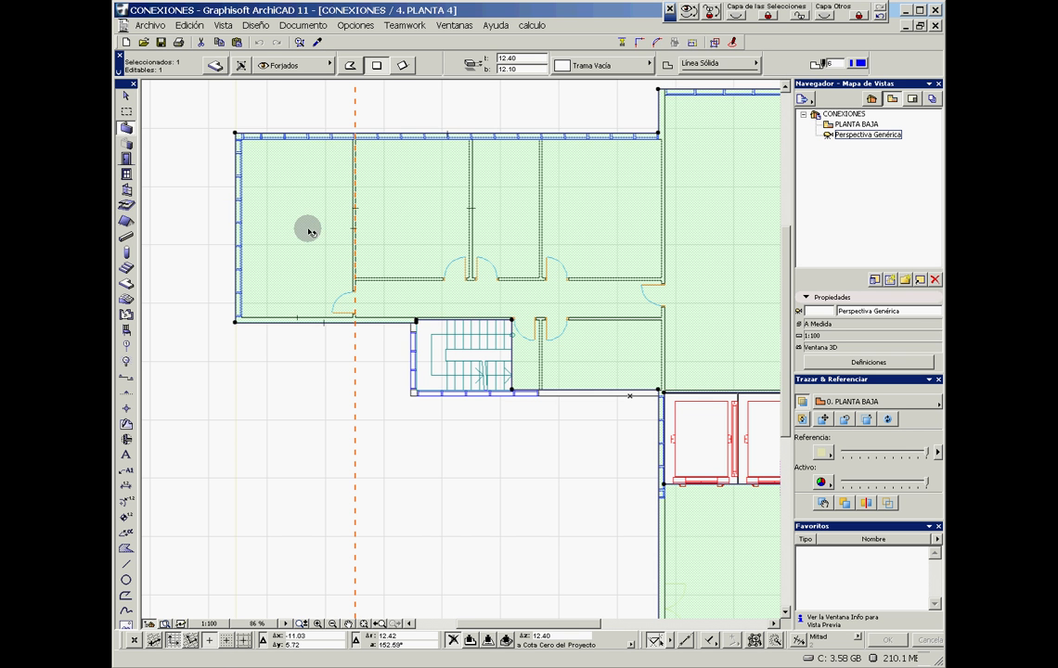
pyautogui.click(219, 68)
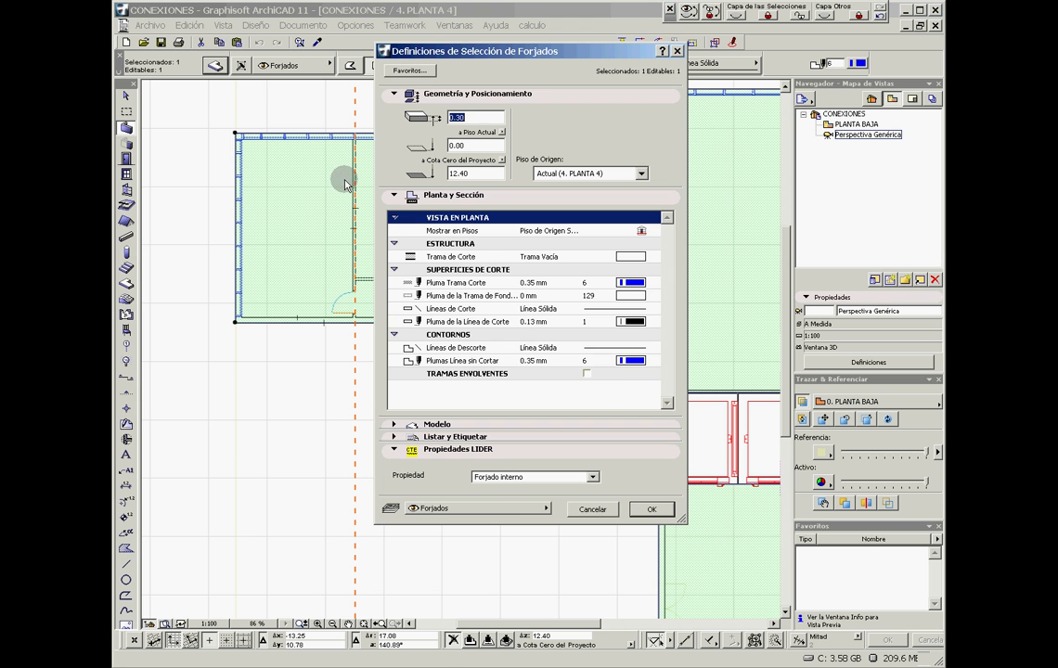
pyautogui.click(394, 436)
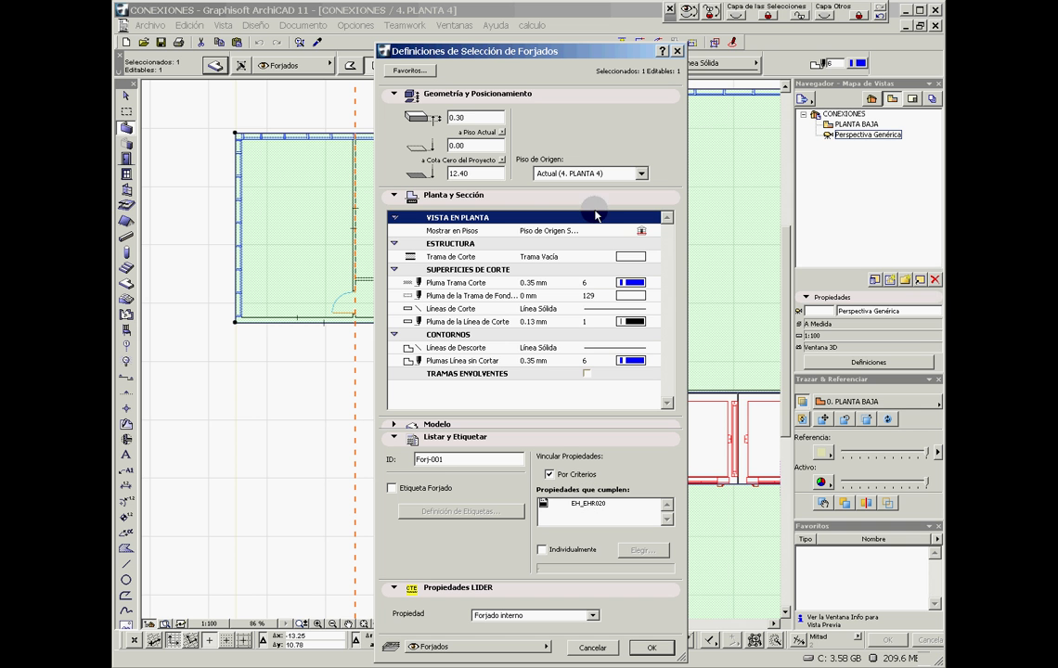
pyautogui.doubleClick(465, 117)
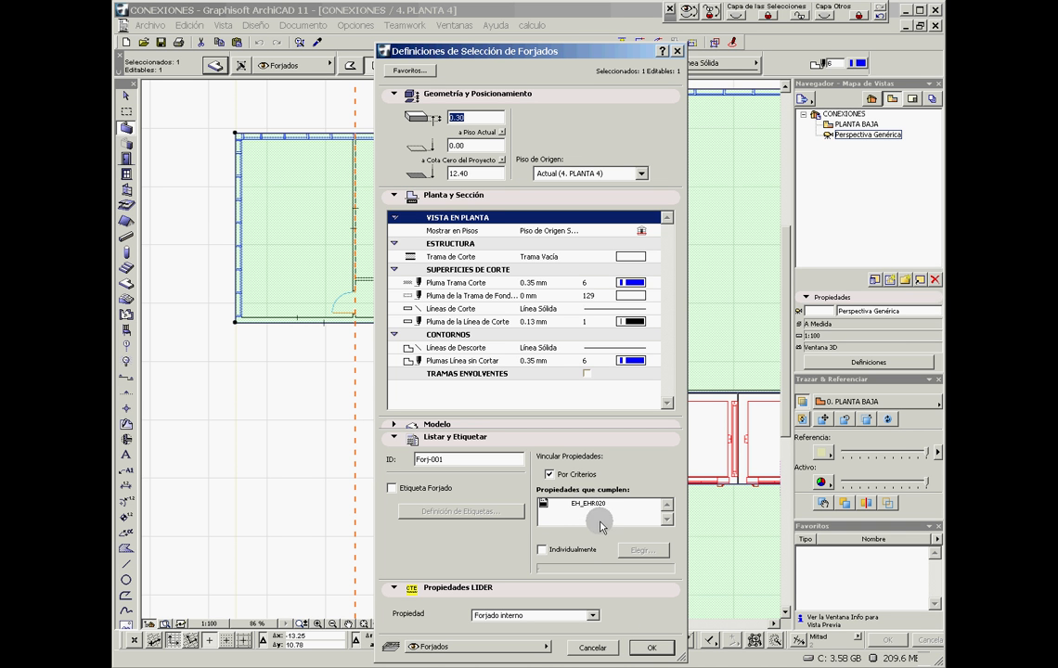
pyautogui.click(603, 650)
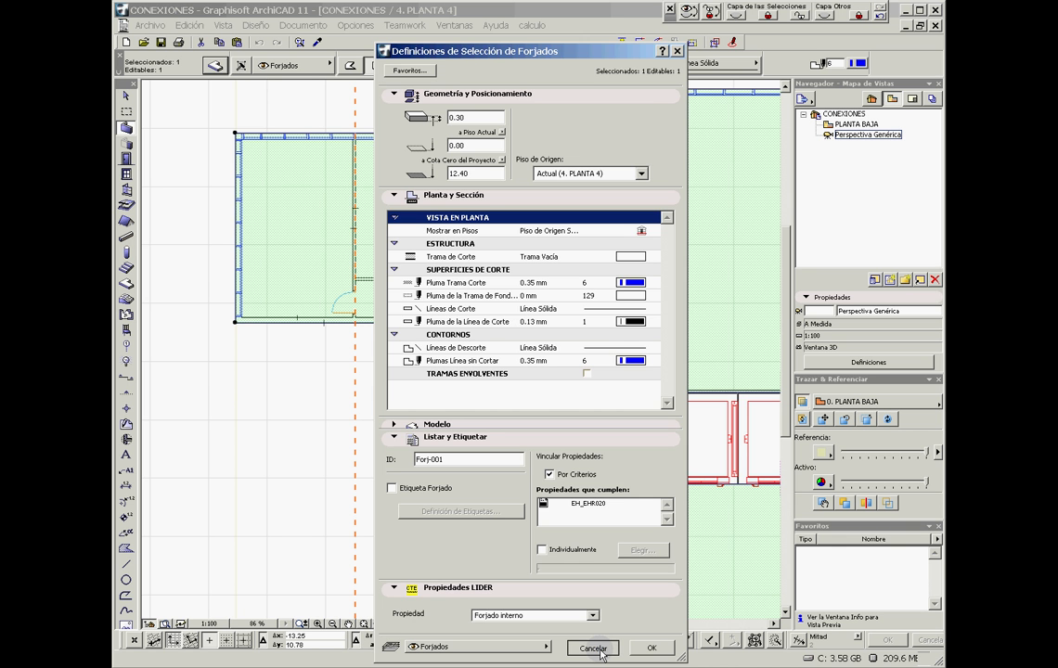
pyautogui.press('Escape')
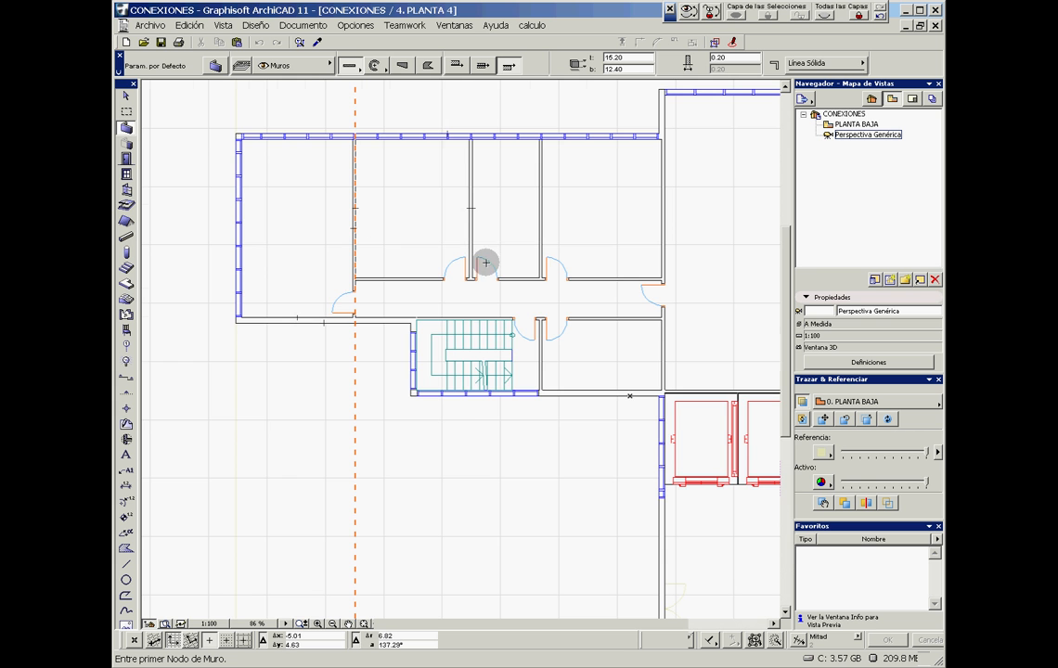
# Select the interior door beside the upper staircase and review the properties matched by criteria in its listing settings.
pyautogui.scroll(-4, 482, 257)
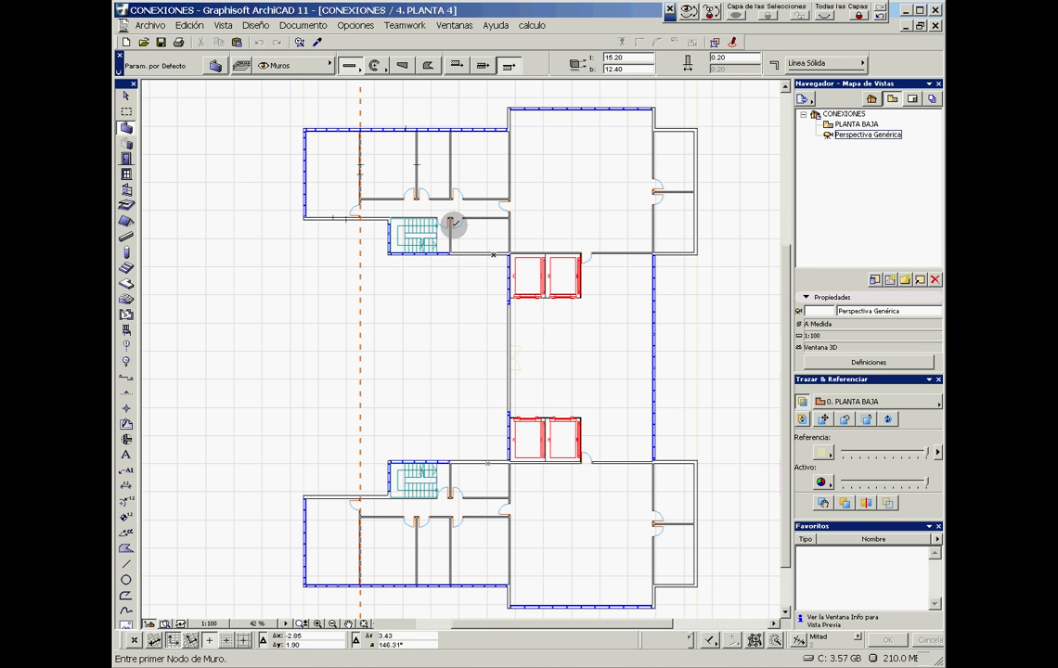
pyautogui.keyDown('shift'); pyautogui.click(477, 231); pyautogui.keyUp('shift')
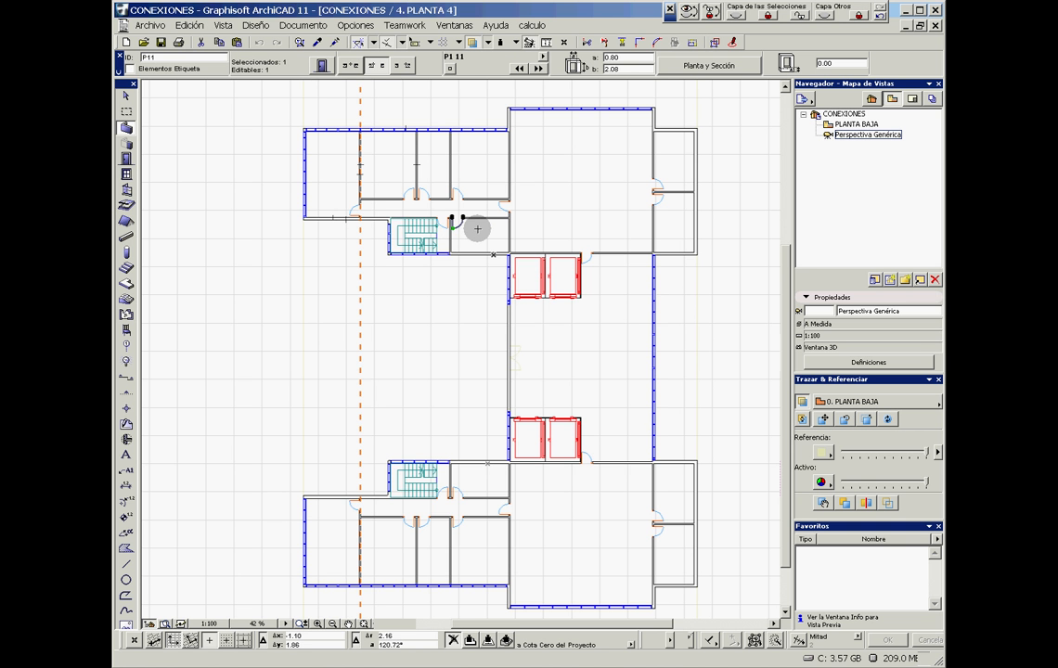
pyautogui.doubleClick(478, 229)
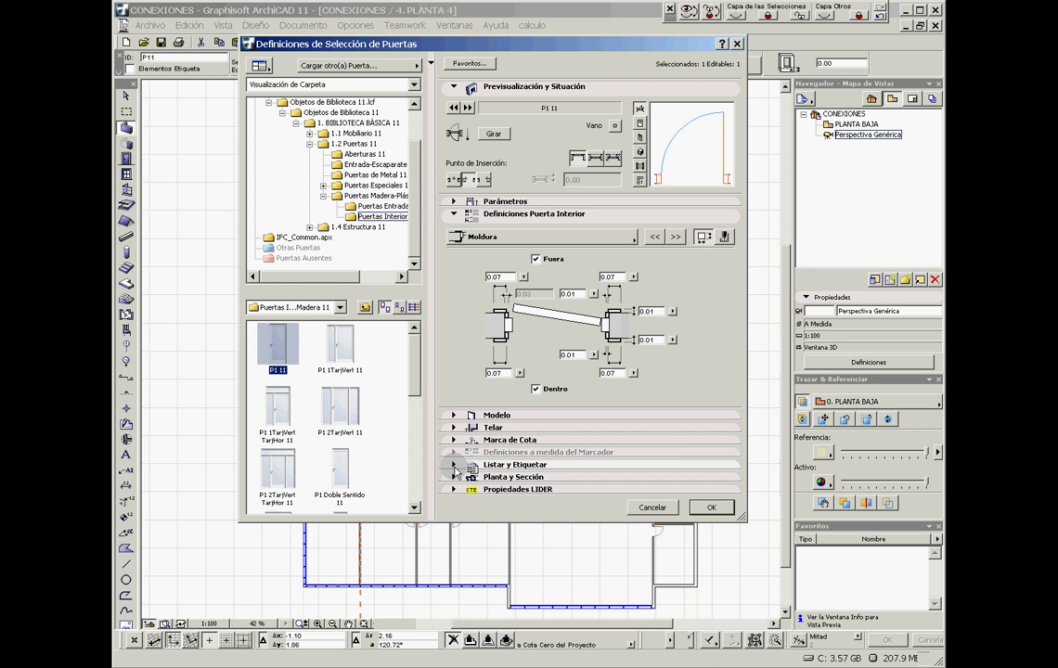
pyautogui.click(454, 464)
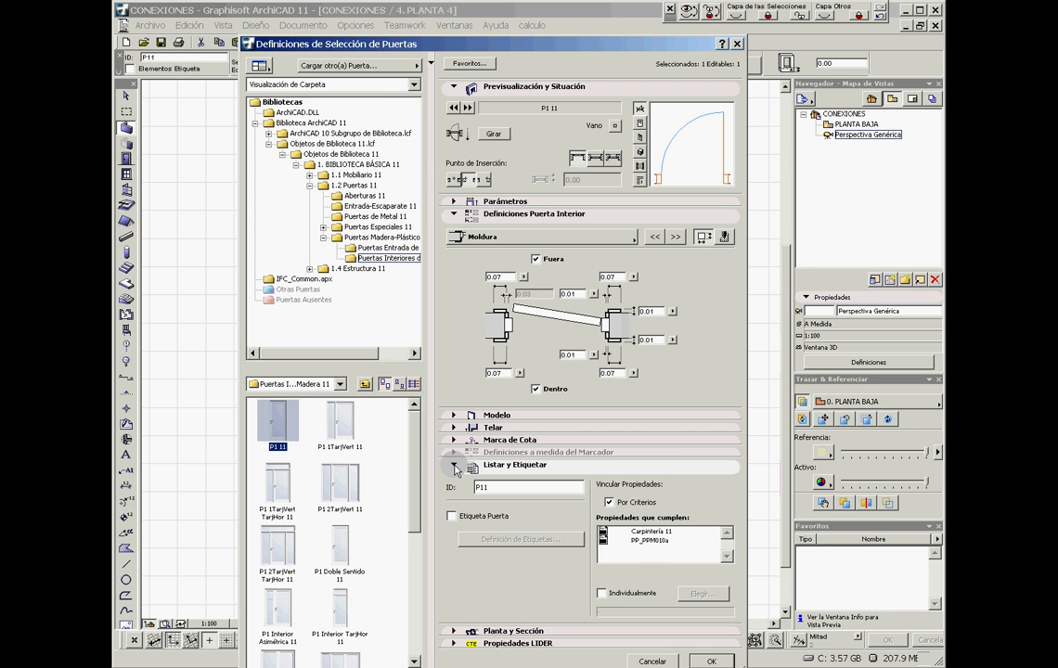
pyautogui.click(649, 532)
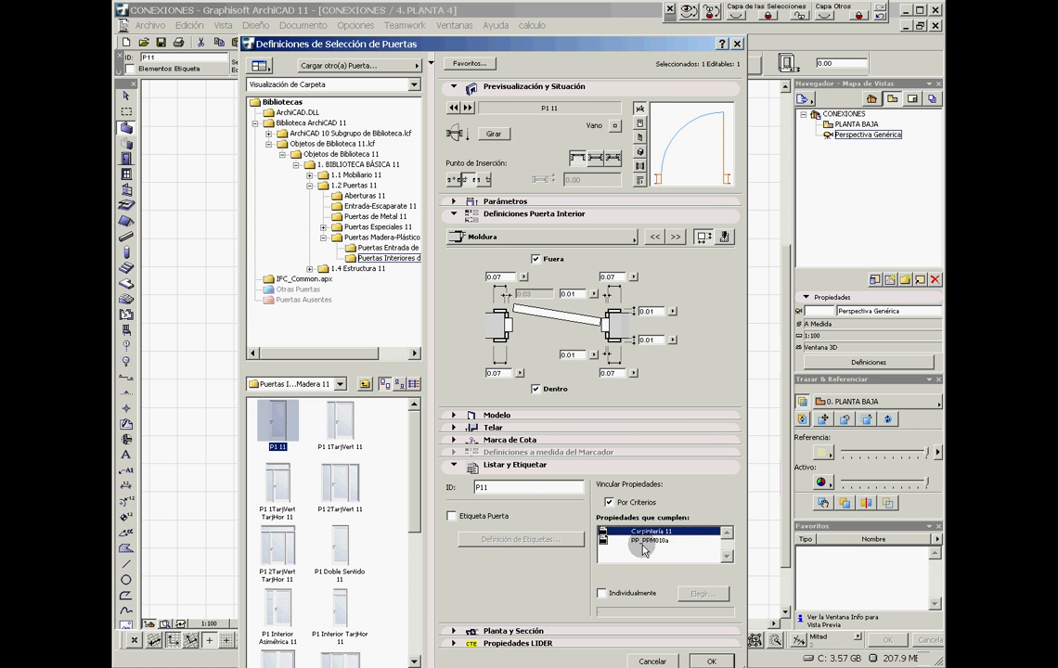
pyautogui.click(642, 541)
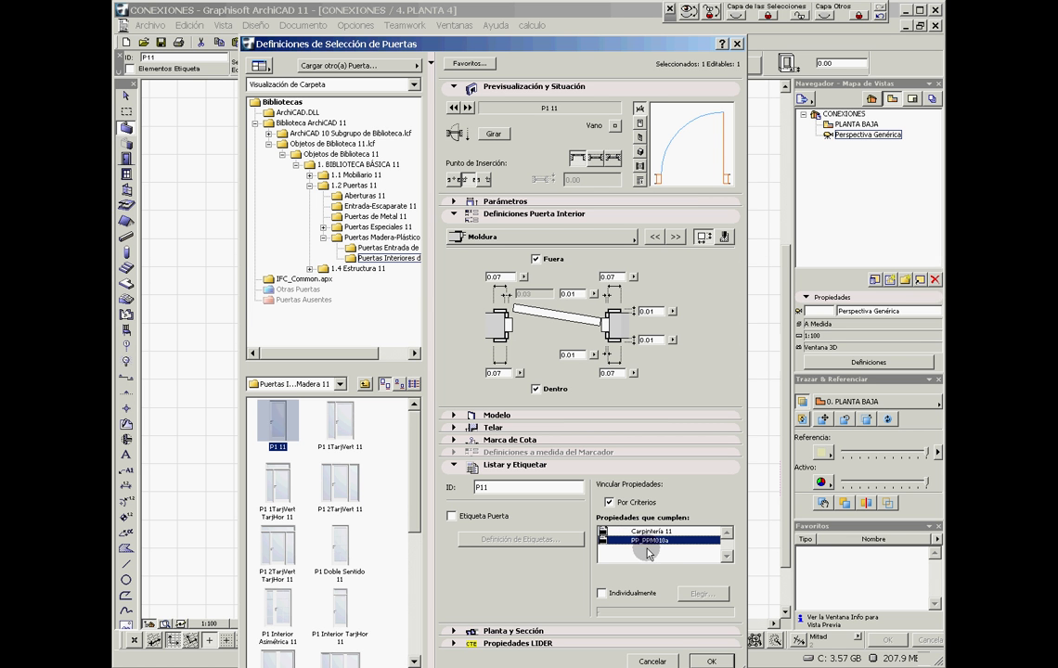
pyautogui.click(654, 662)
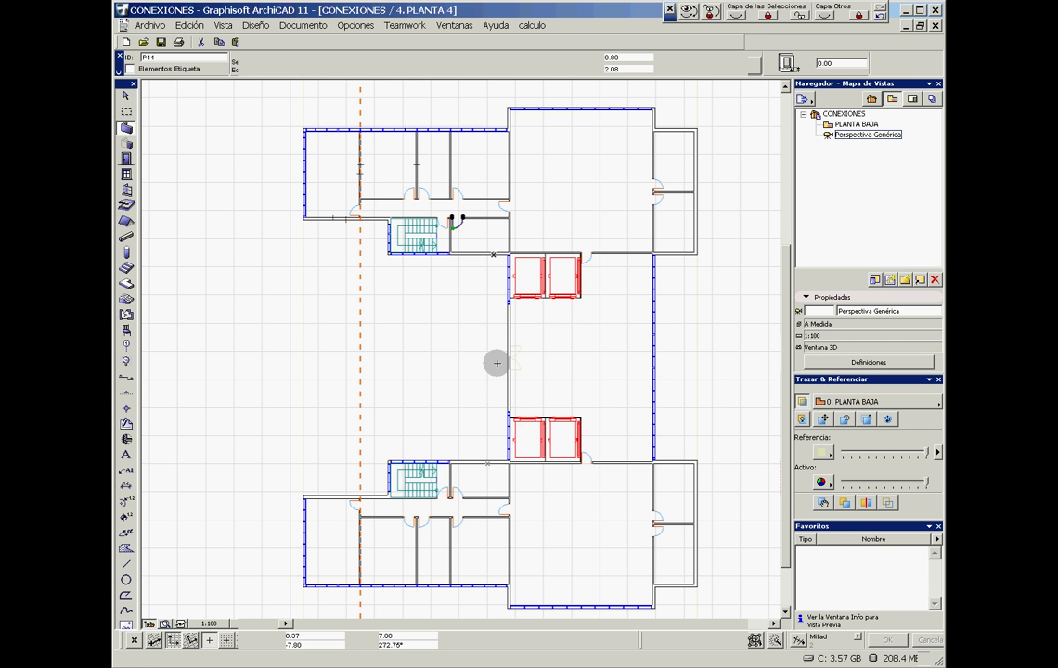
pyautogui.click(290, 339)
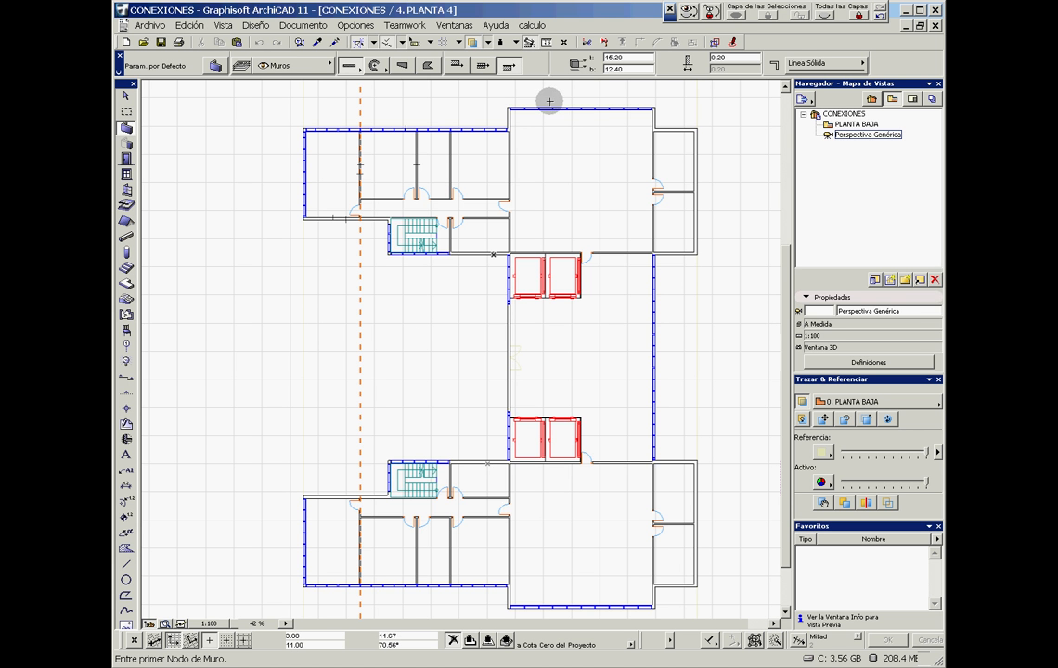
# Start creating a new database from the database editor and confirm its creation.
pyautogui.click(534, 28)
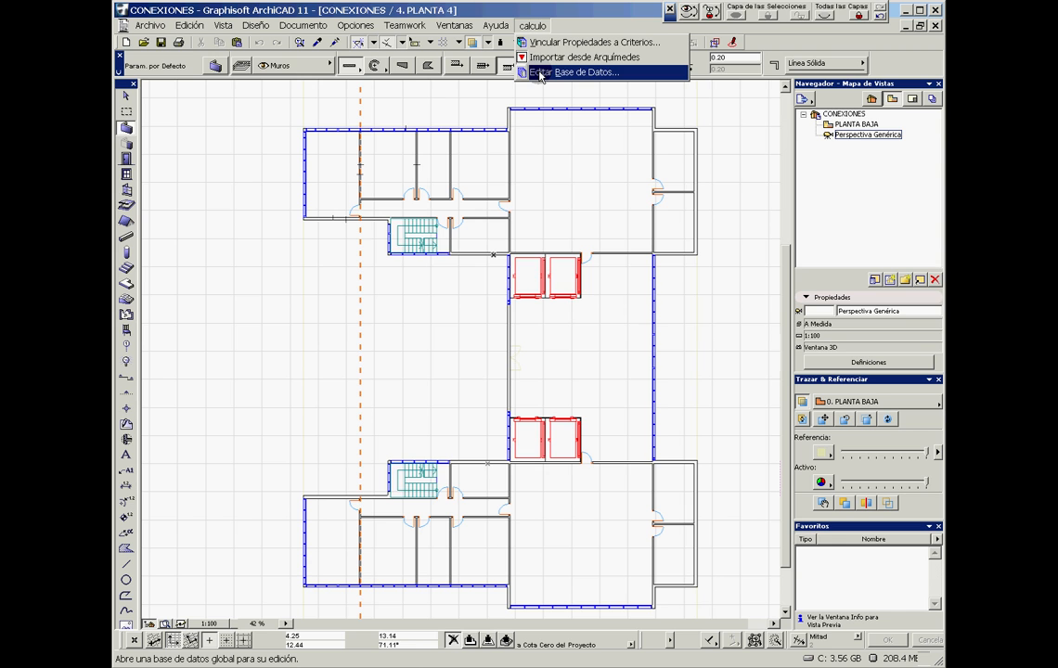
pyautogui.click(539, 73)
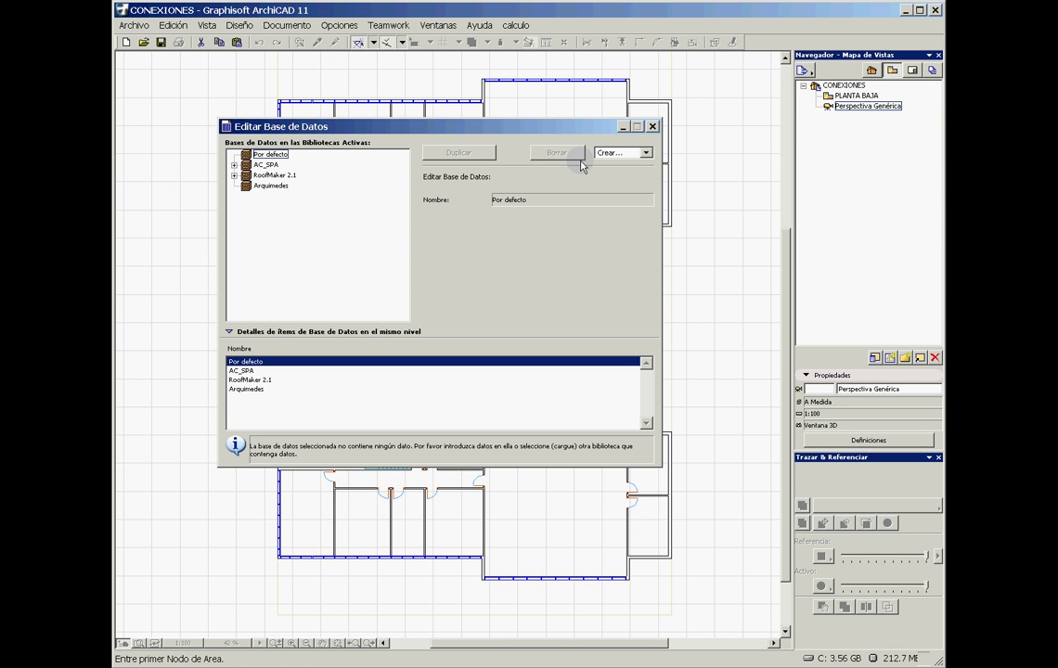
pyautogui.click(646, 152)
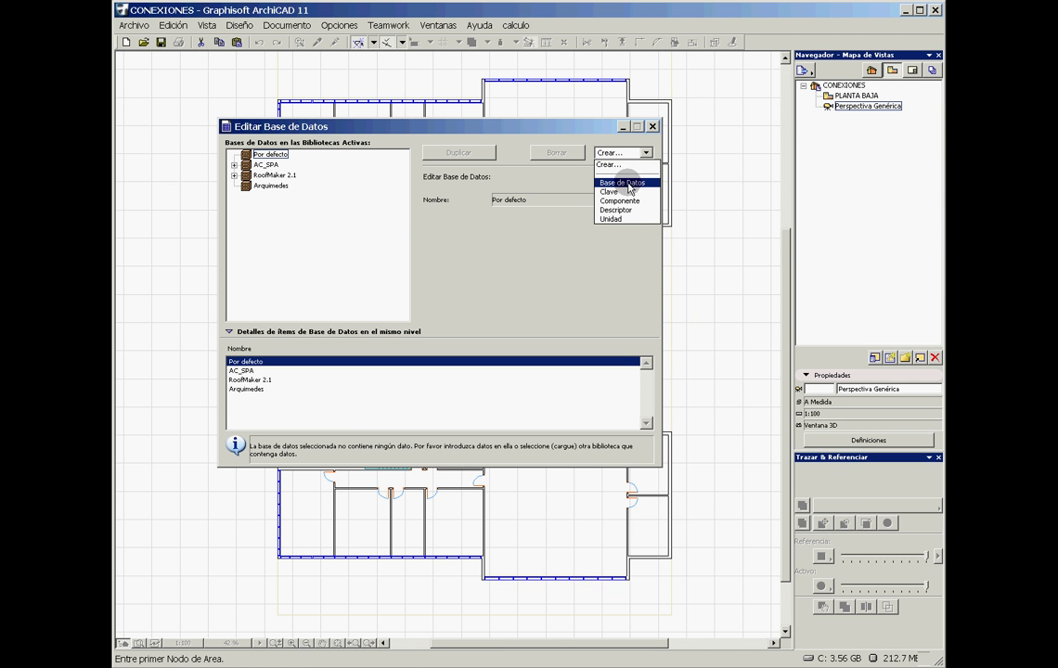
pyautogui.click(628, 188)
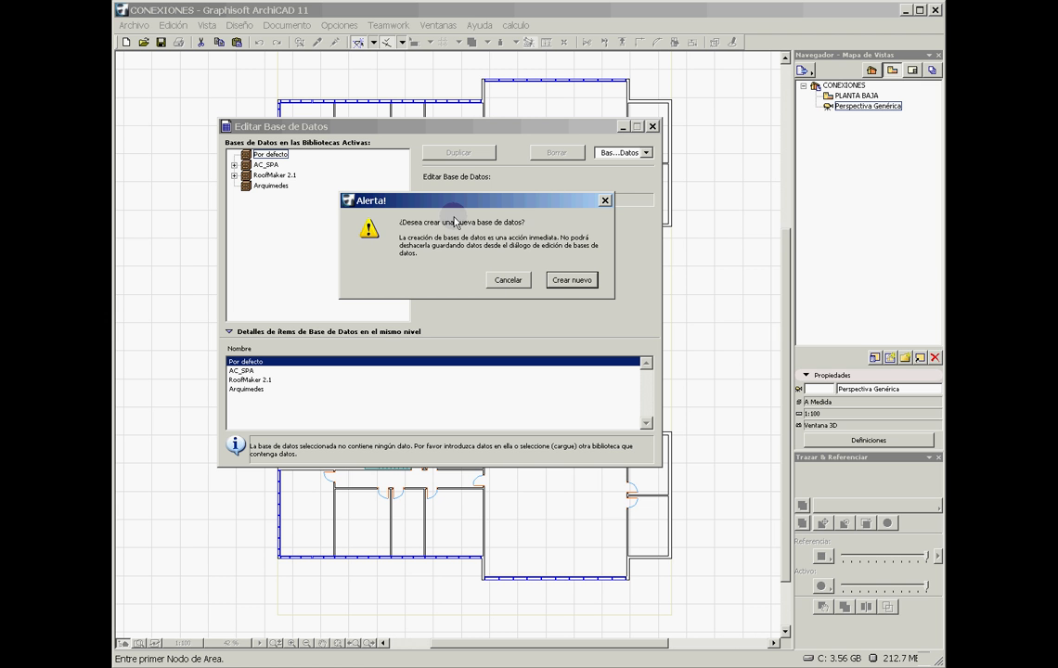
pyautogui.click(568, 281)
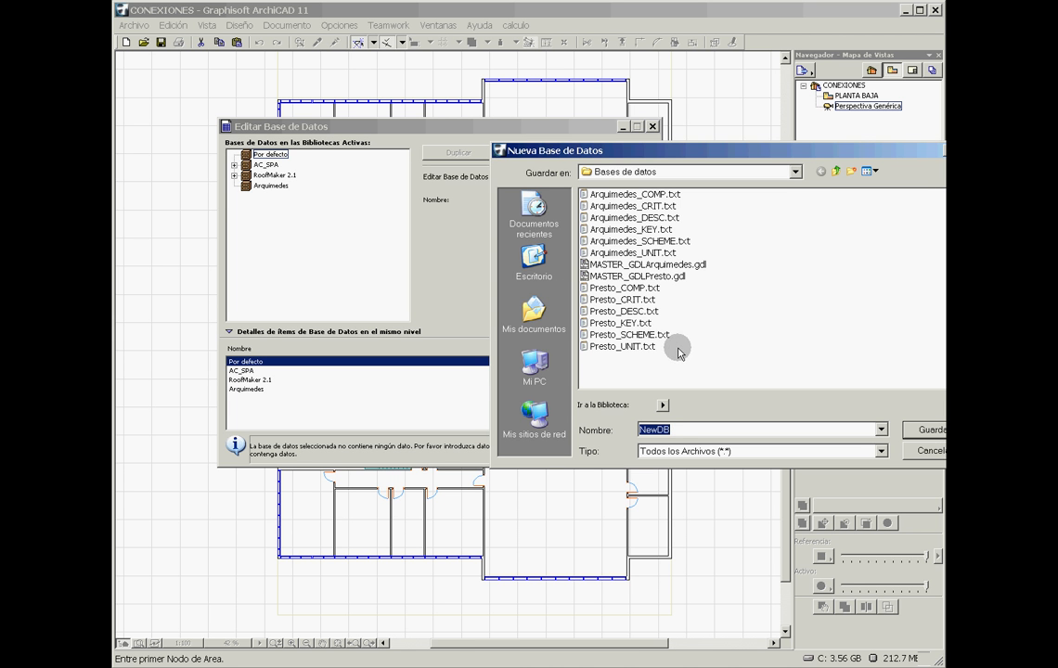
# Save the new database as "nueva base de datos" in the desktop folder Presentacion conexiones.
pyautogui.click(535, 273)
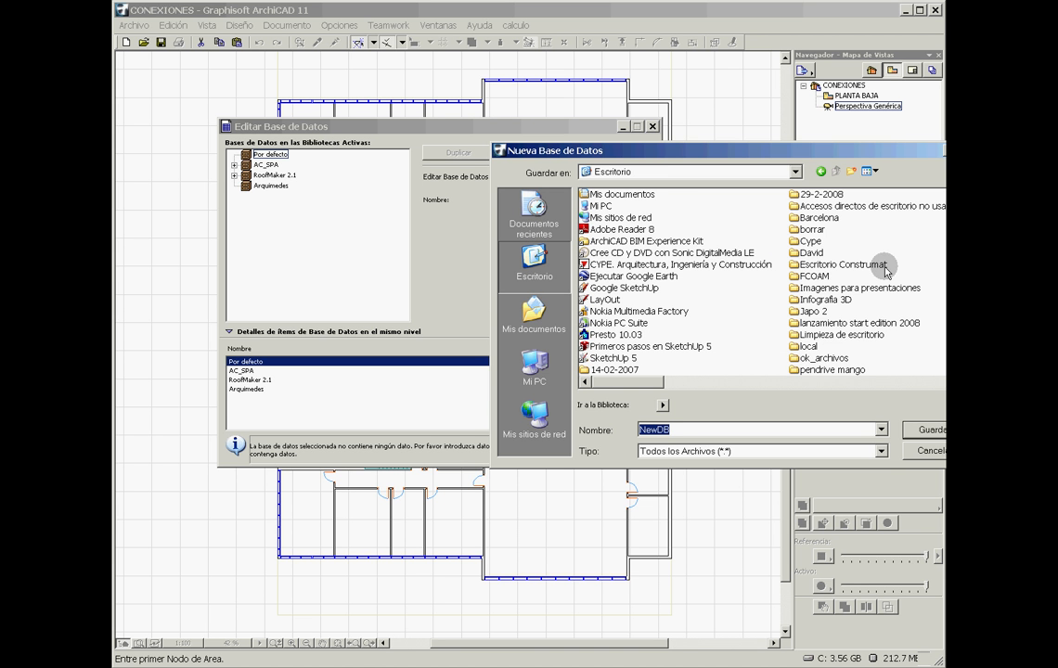
pyautogui.click(832, 381)
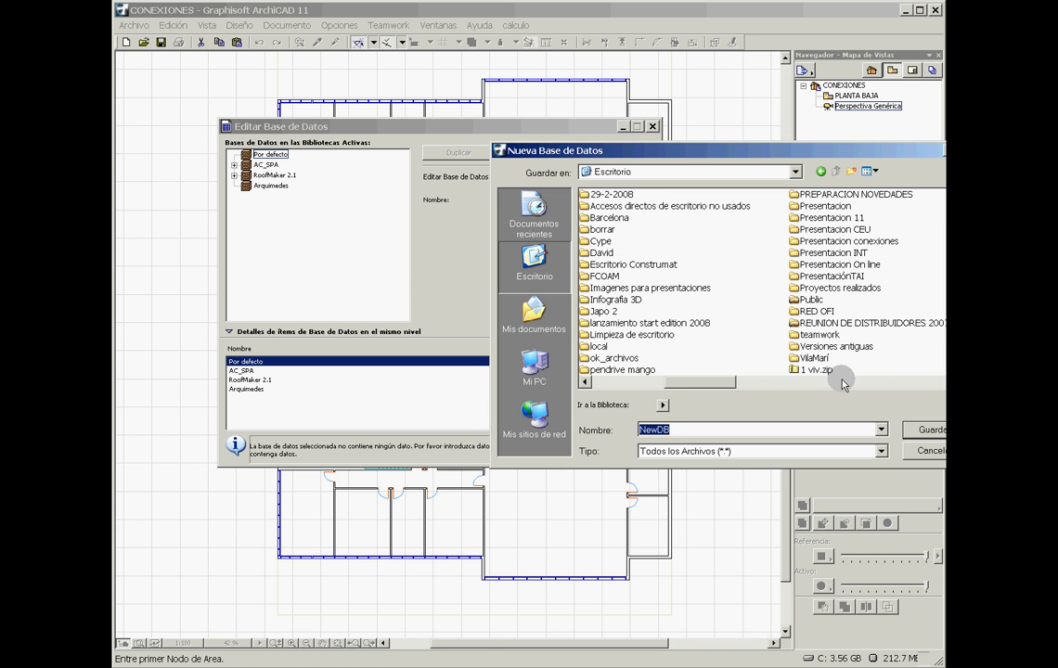
pyautogui.doubleClick(879, 242)
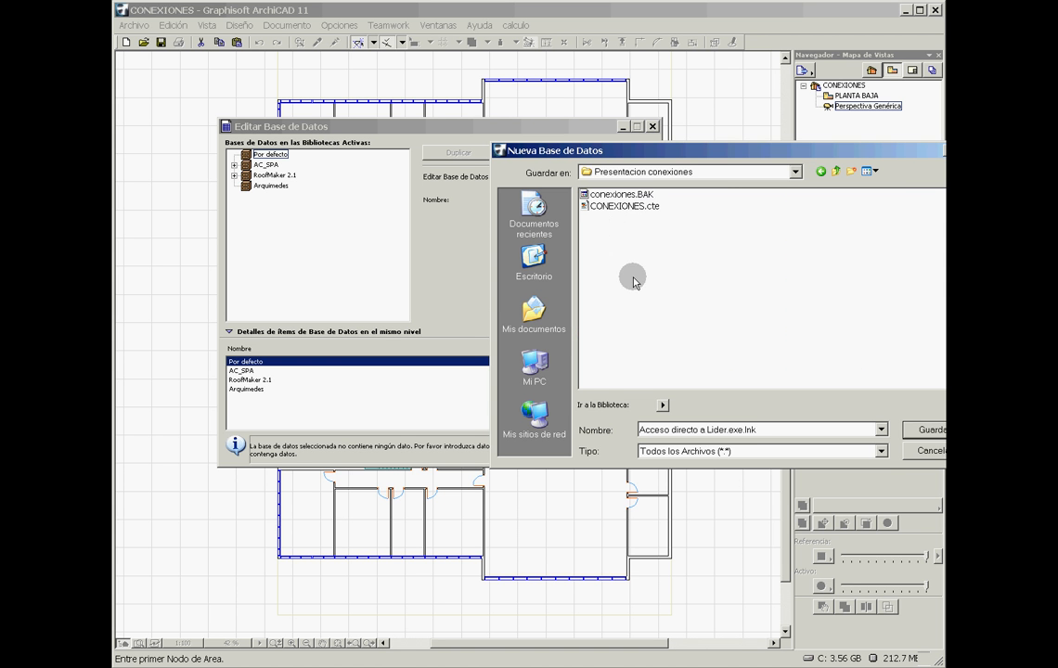
pyautogui.click(781, 431)
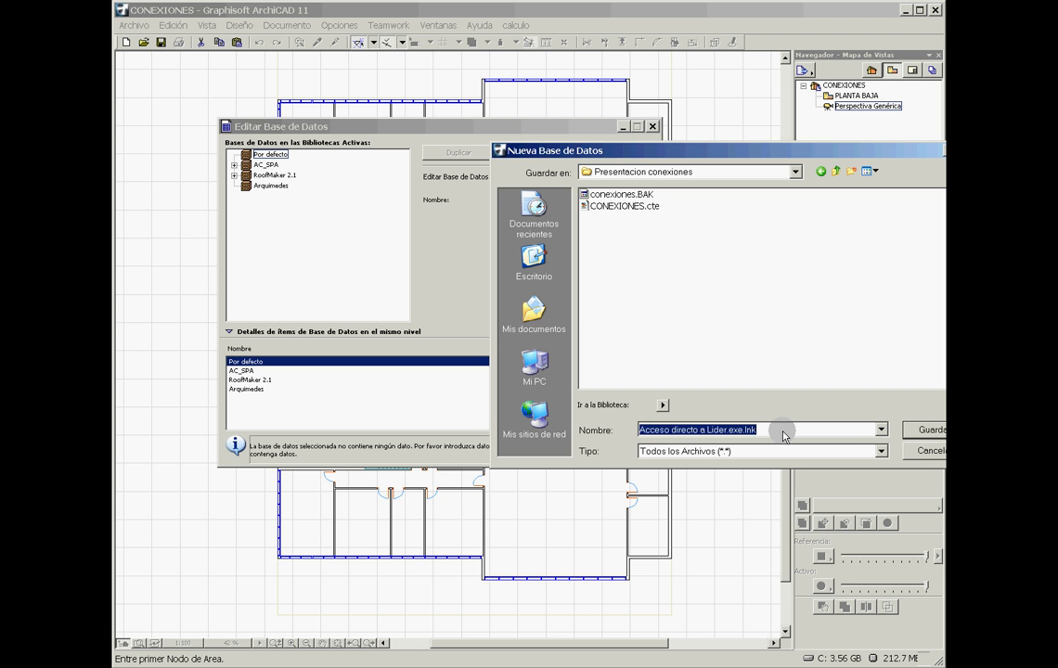
pyautogui.press('Delete')
pyautogui.write('nue')
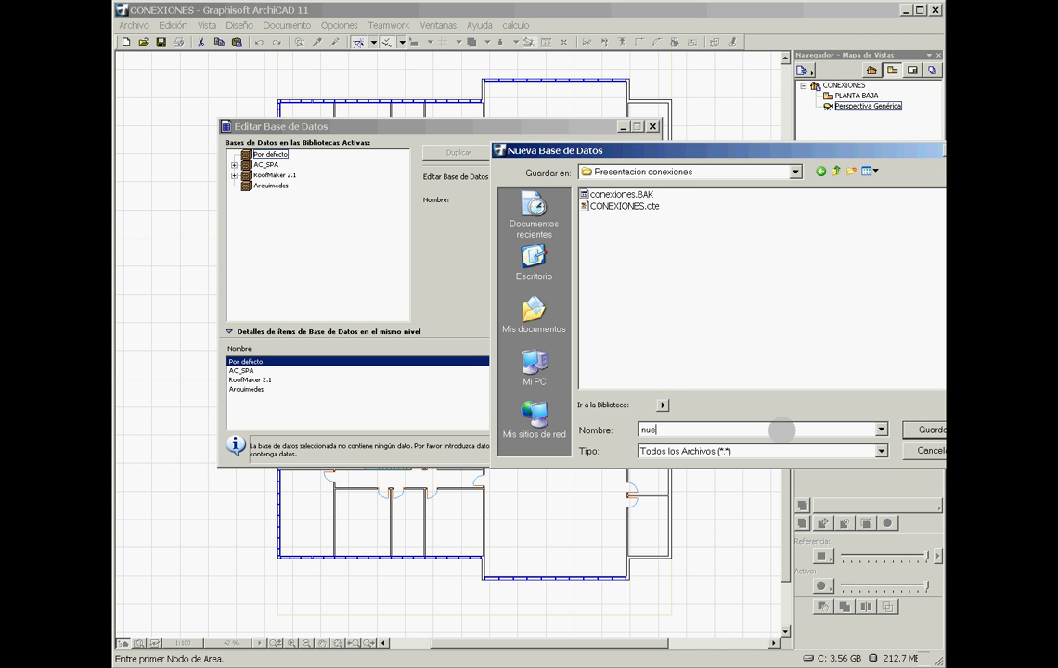
pyautogui.write('va base de datos')
pyautogui.click(934, 433)
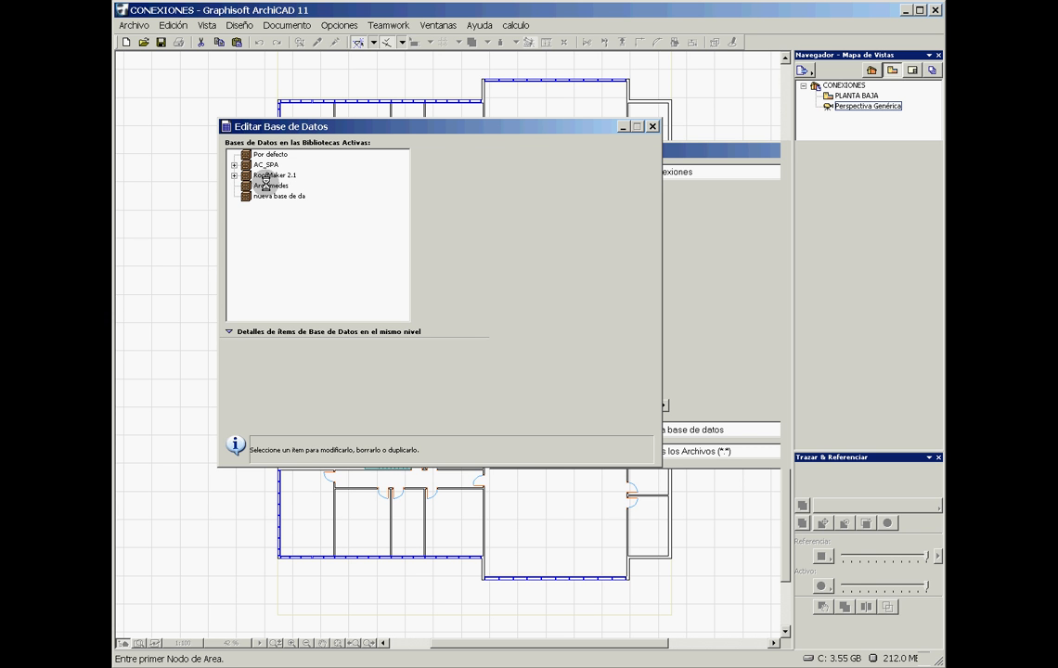
# Select the newly created database in the active libraries list, then close the database editor, saving its changes.
pyautogui.click(270, 176)
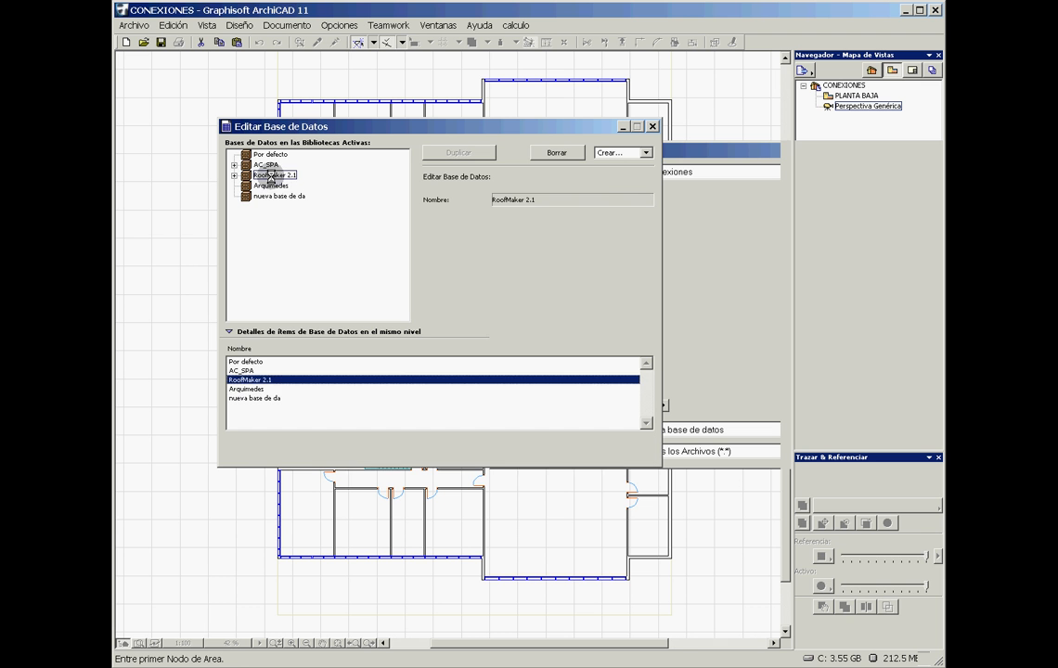
pyautogui.click(269, 186)
pyautogui.click(273, 196)
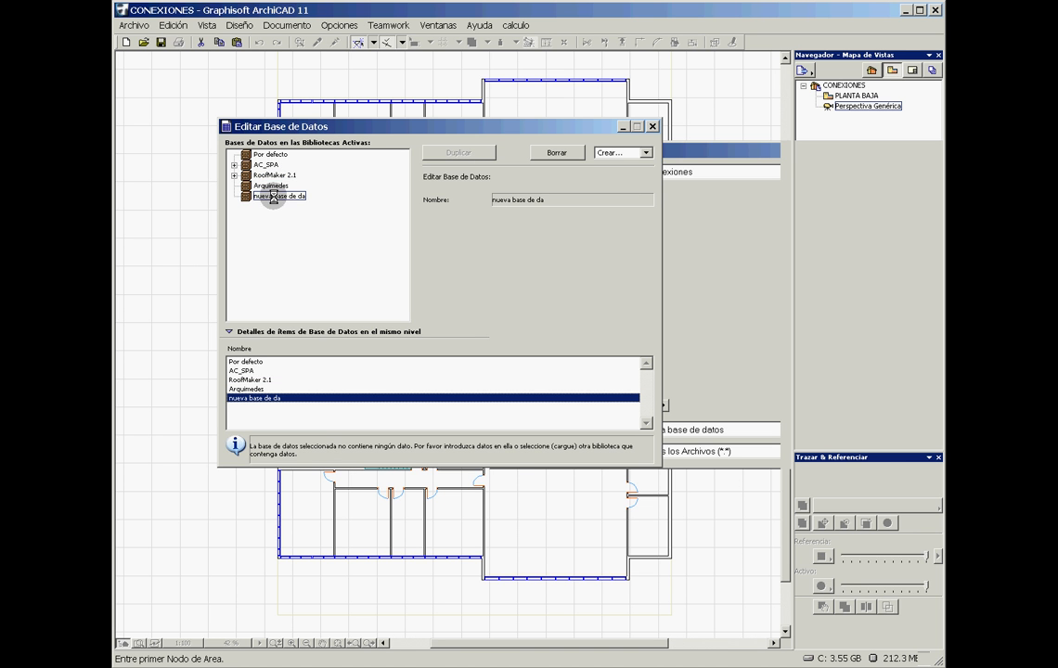
pyautogui.click(652, 127)
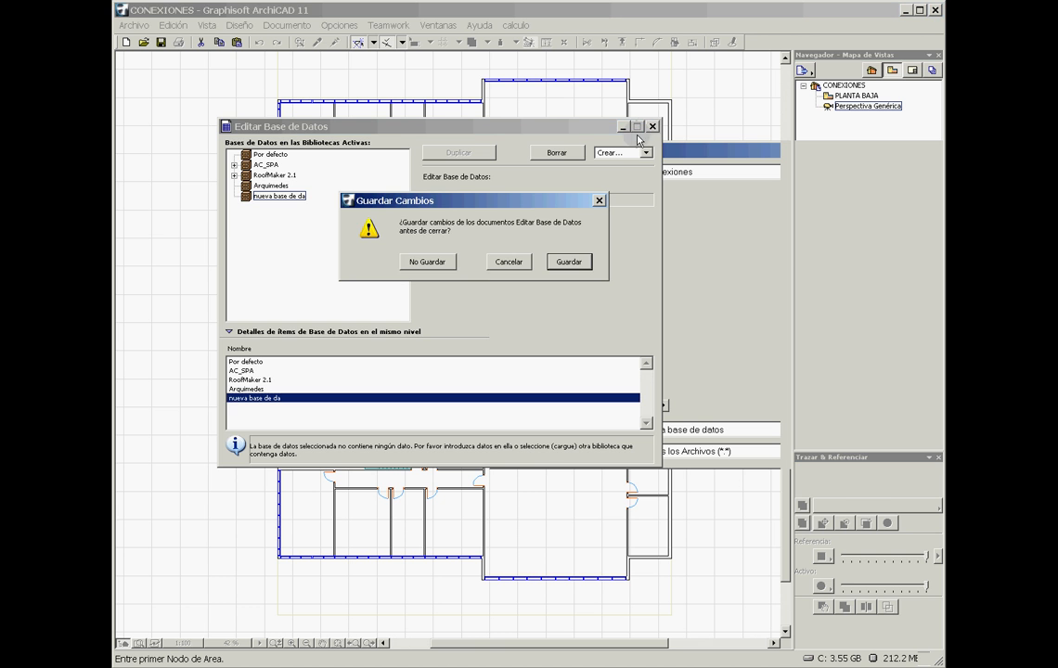
pyautogui.click(571, 262)
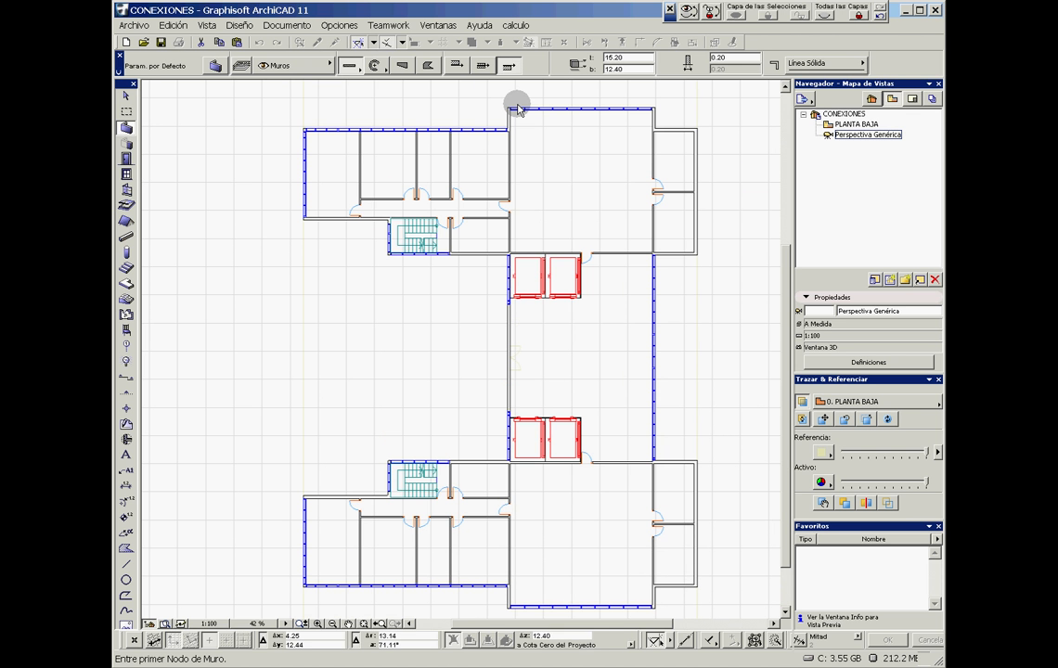
# Compare the criteria links stored in the Arquimedes database with those in the new database.
pyautogui.click(533, 25)
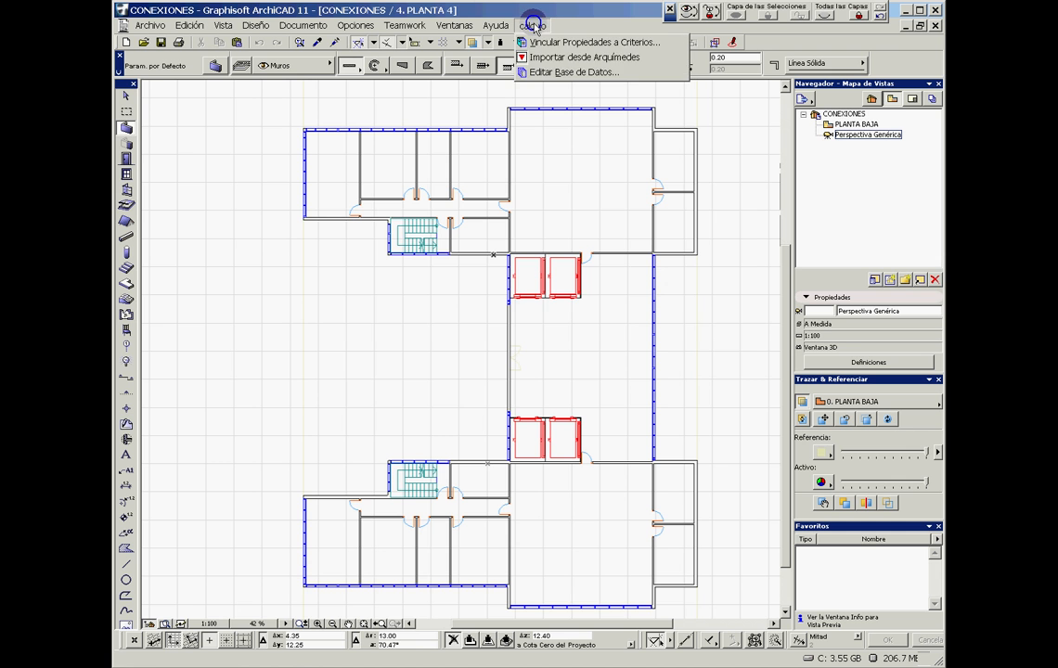
pyautogui.click(557, 41)
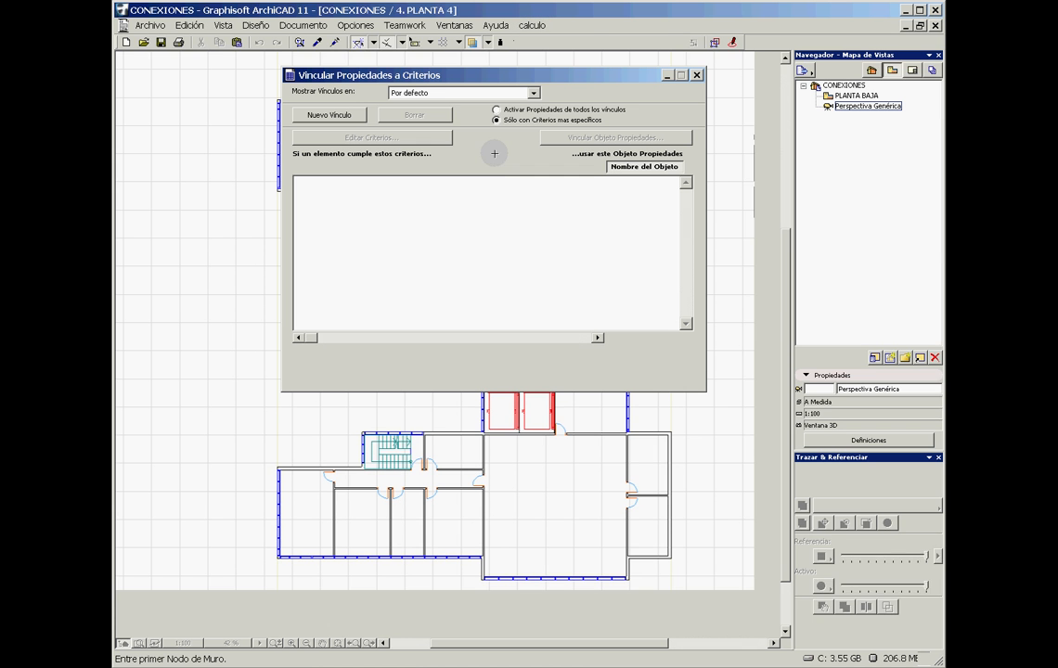
pyautogui.click(478, 93)
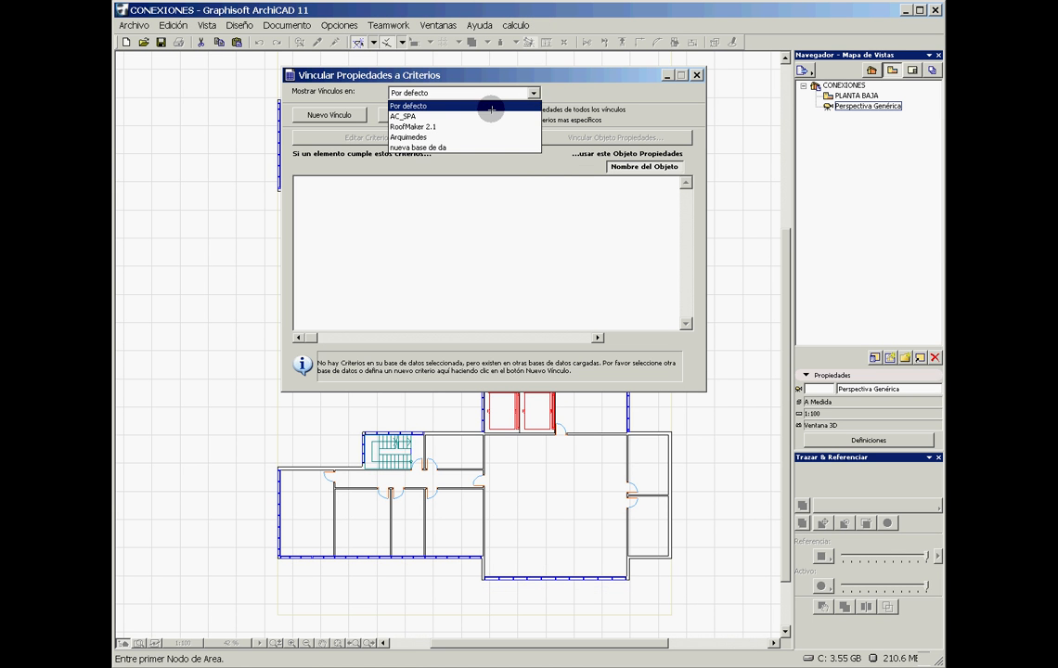
pyautogui.click(399, 137)
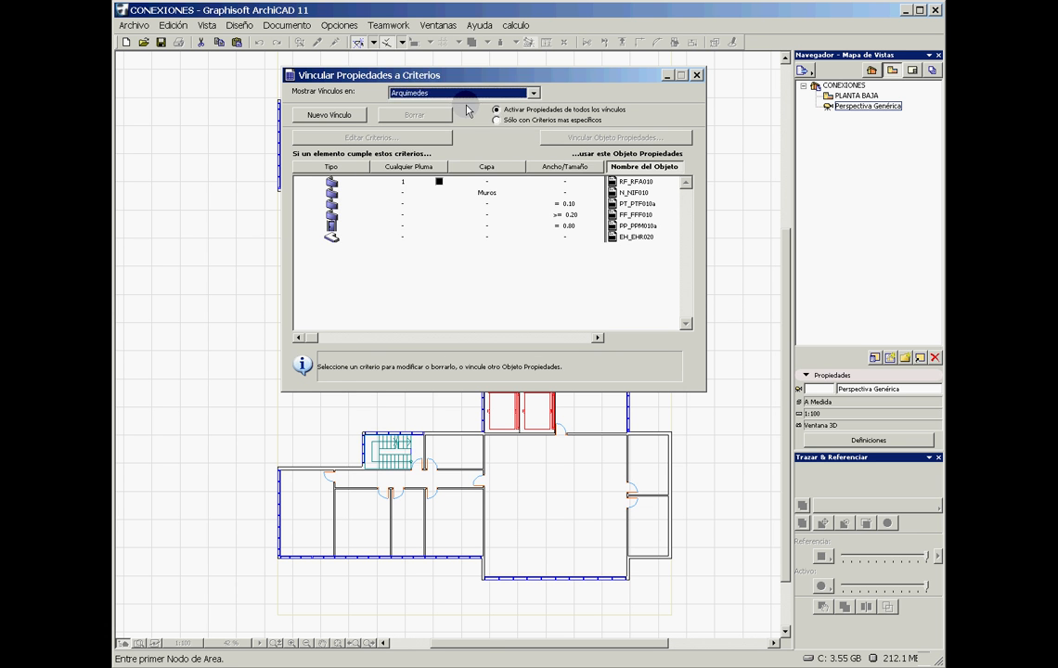
pyautogui.click(415, 92)
pyautogui.click(420, 146)
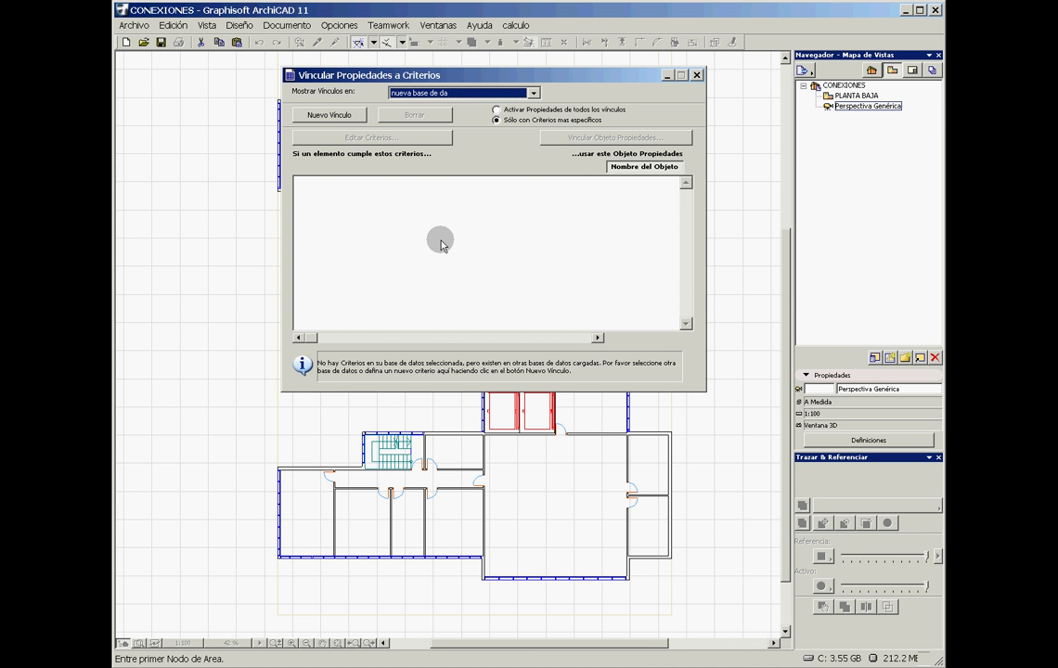
pyautogui.click(698, 74)
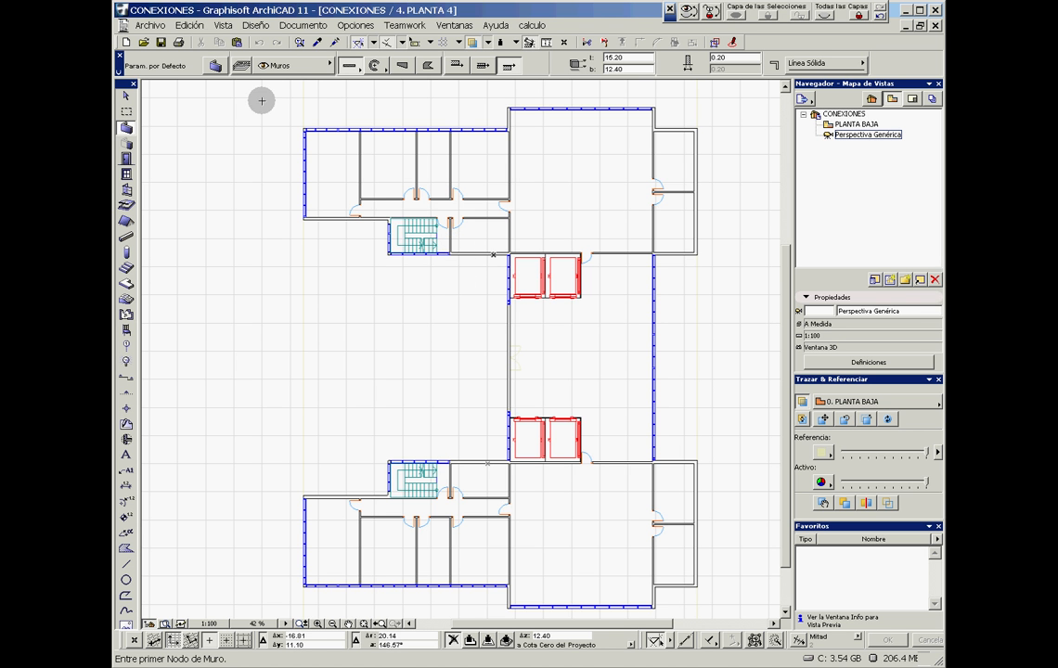
# Set up saving a copy of the project in the Presentacion conexiones folder with the Exportar FIEBCD (*.bc3) format.
pyautogui.click(190, 26)
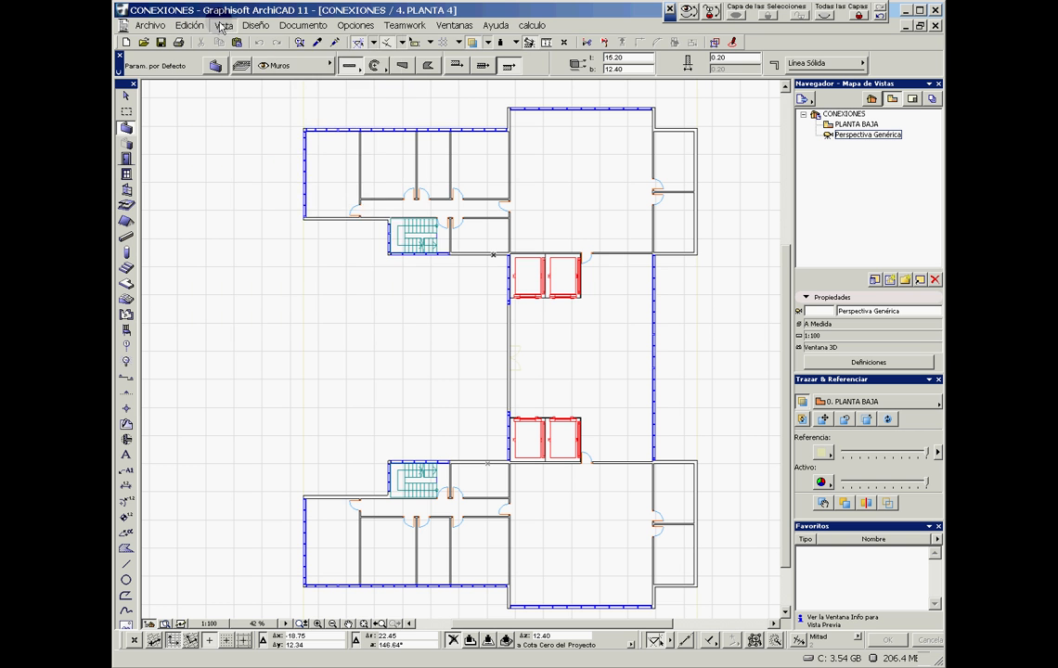
pyautogui.moveTo(541, 28)
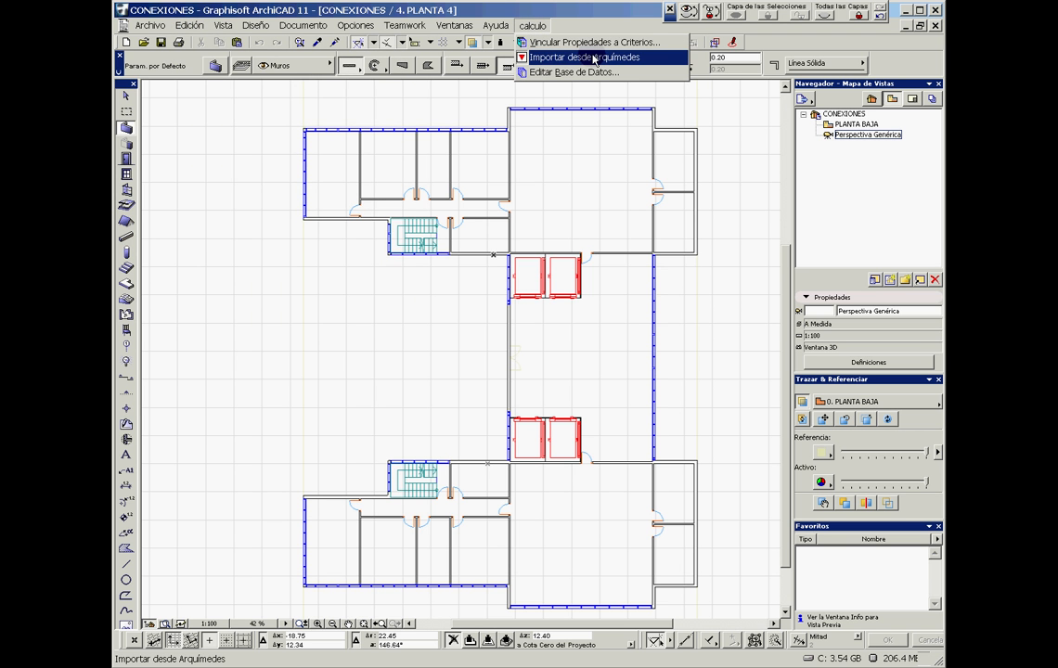
pyautogui.moveTo(195, 27)
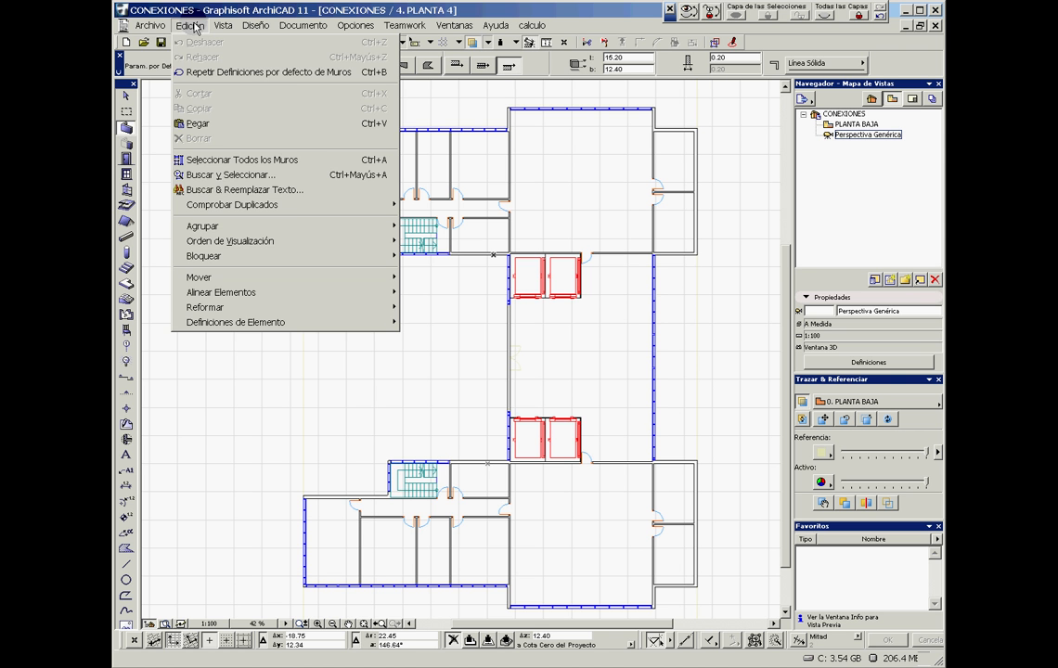
pyautogui.moveTo(151, 25)
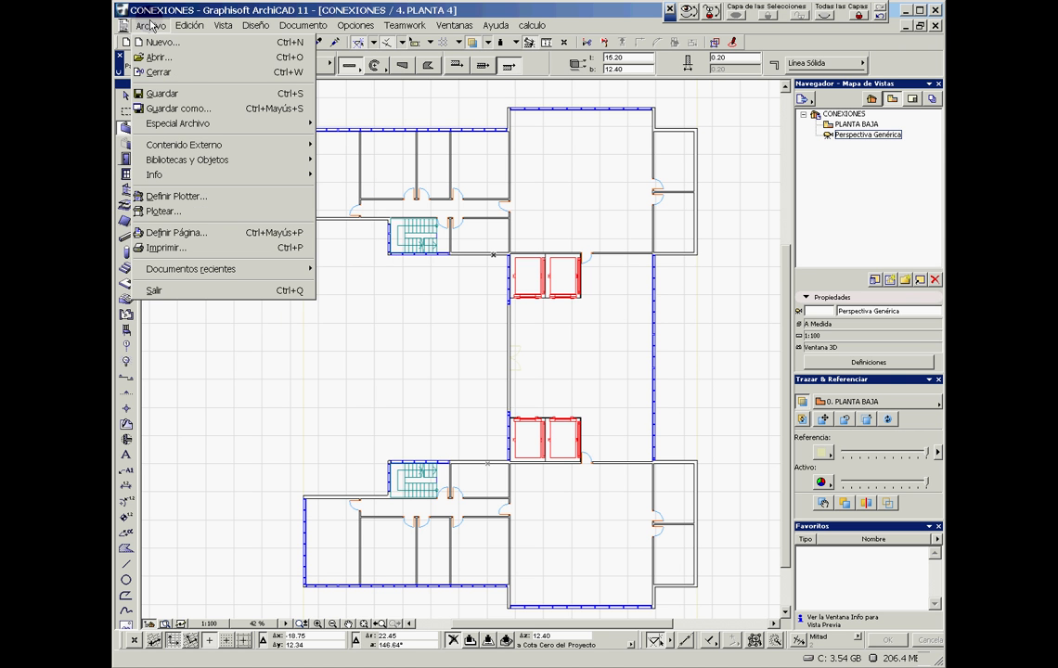
pyautogui.click(160, 109)
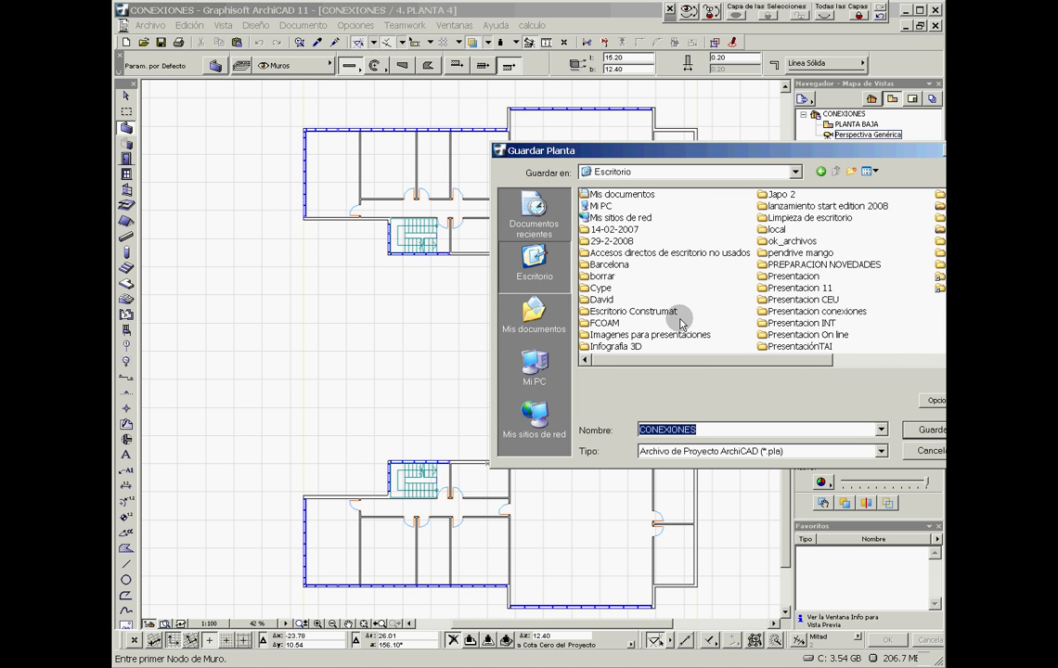
pyautogui.doubleClick(817, 312)
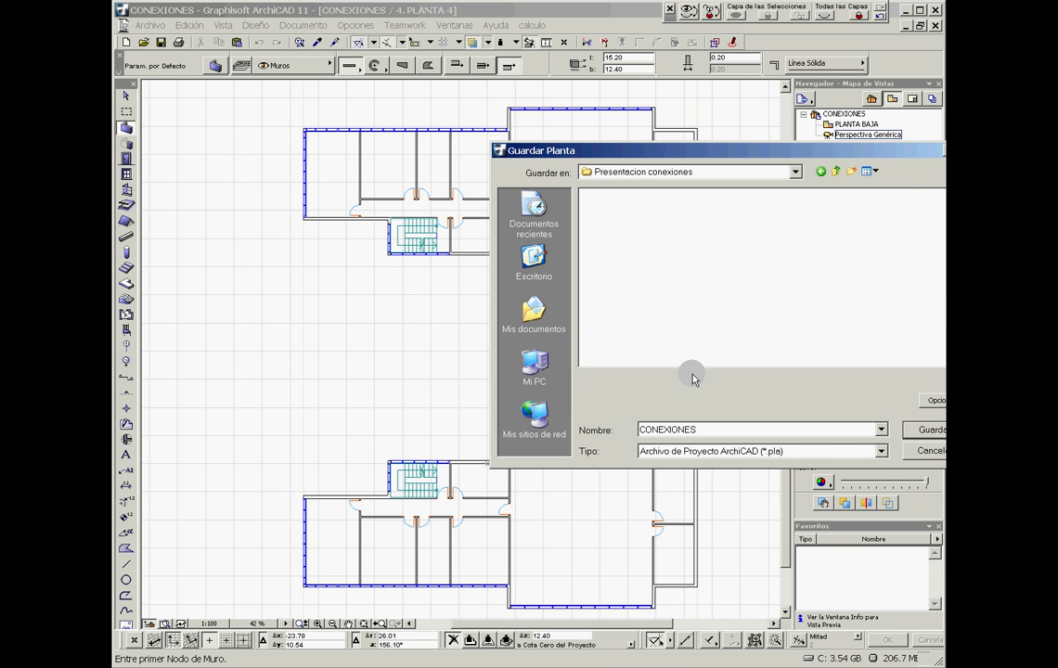
pyautogui.click(786, 450)
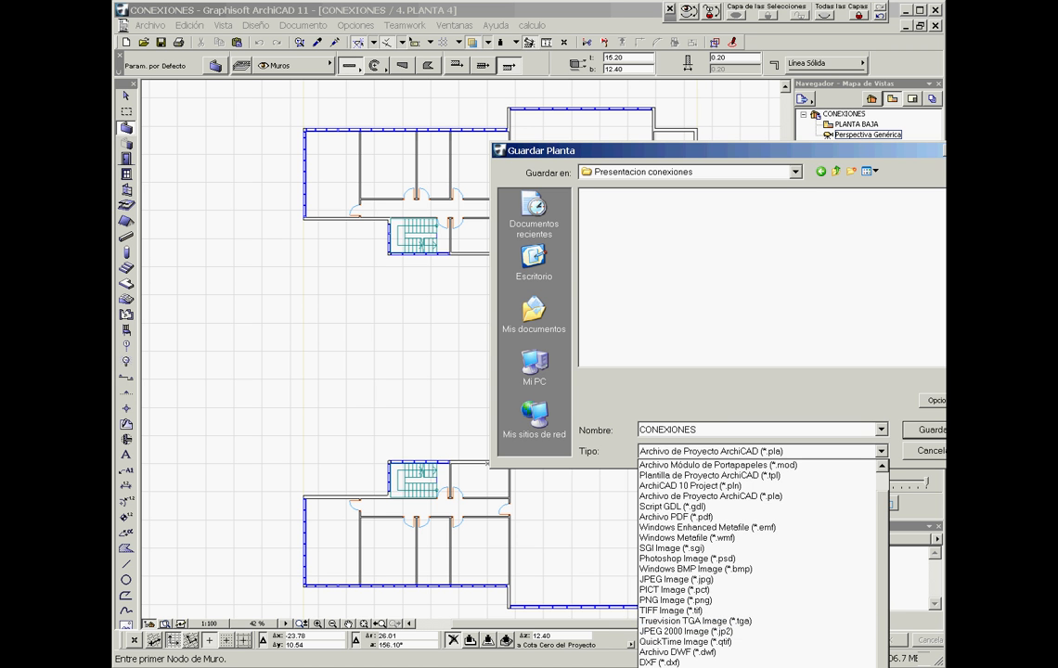
pyautogui.click(742, 664)
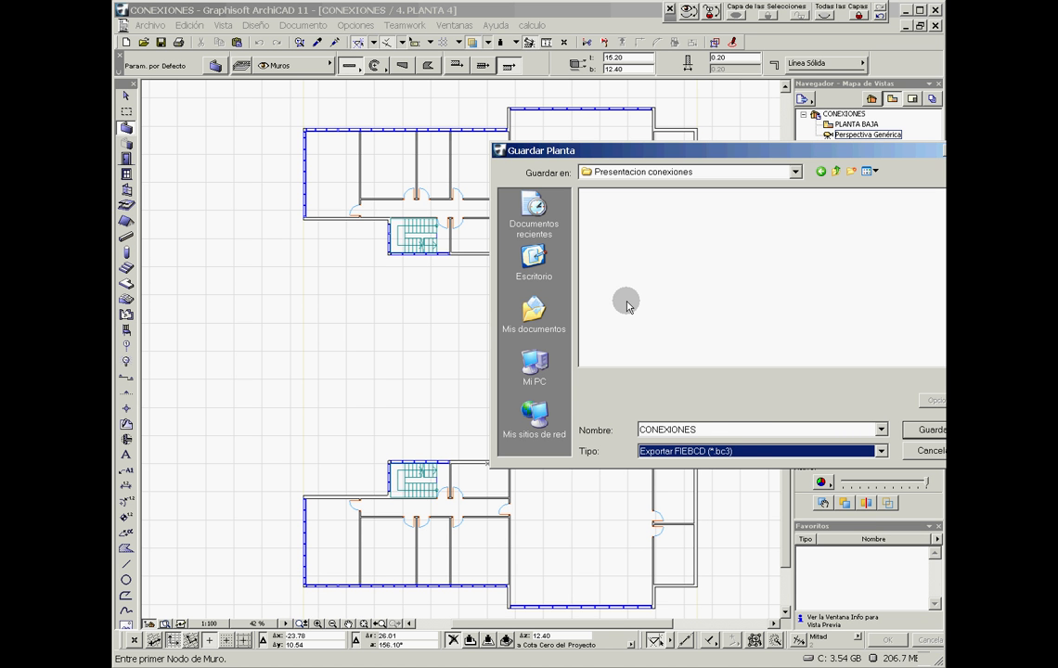
# Name the export file "medidcion de arquimedes" and complete the FIEBCD export.
pyautogui.doubleClick(714, 429)
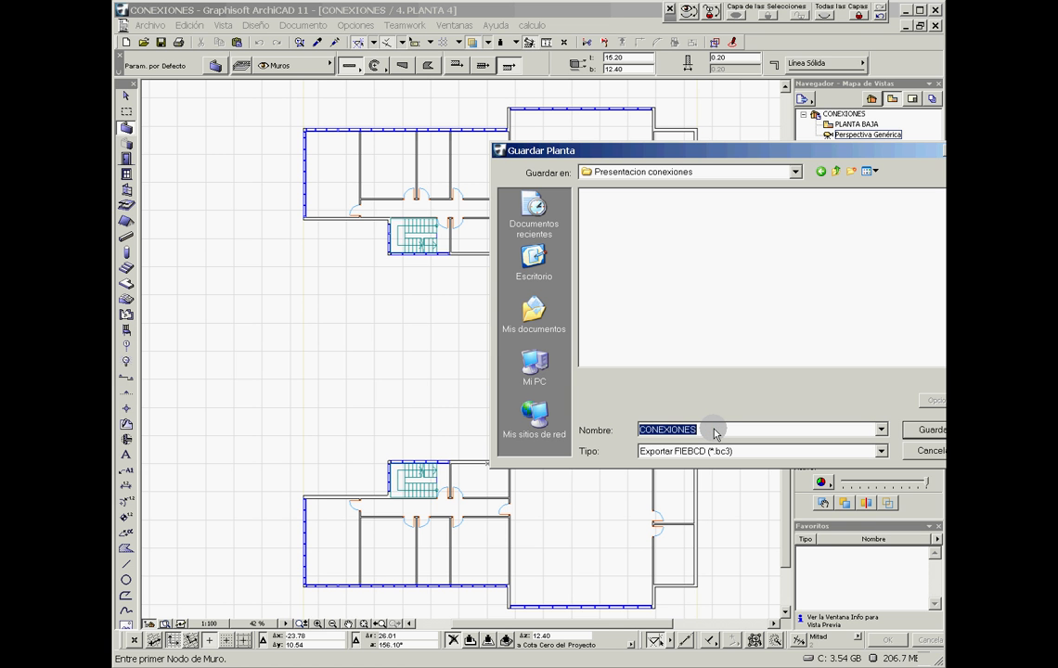
pyautogui.write('medi')
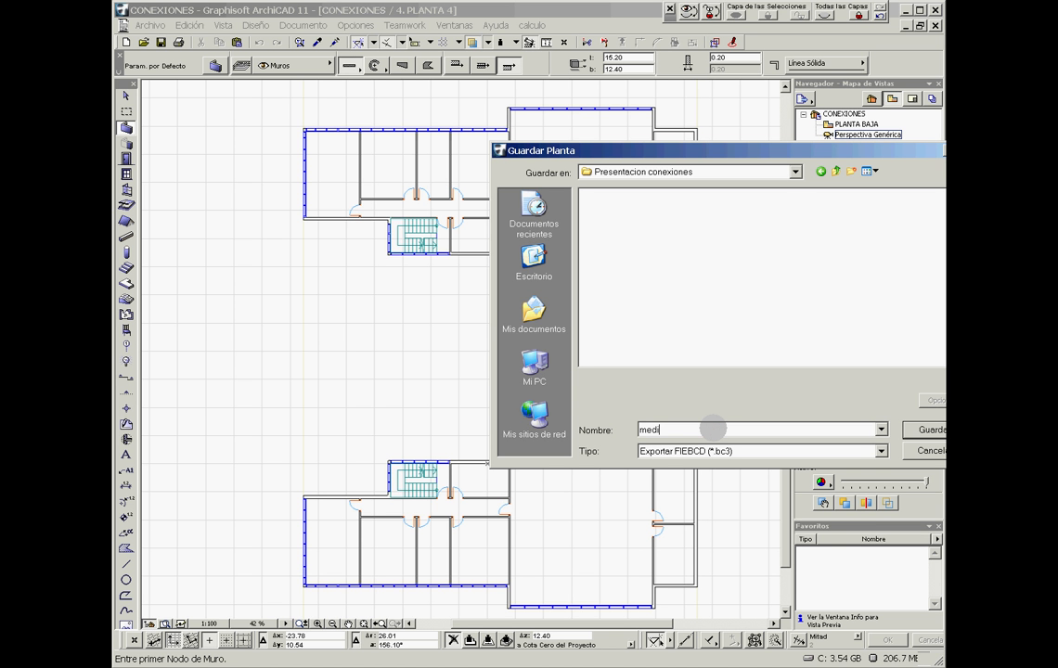
pyautogui.write('dcion de arquimedes')
pyautogui.click(924, 432)
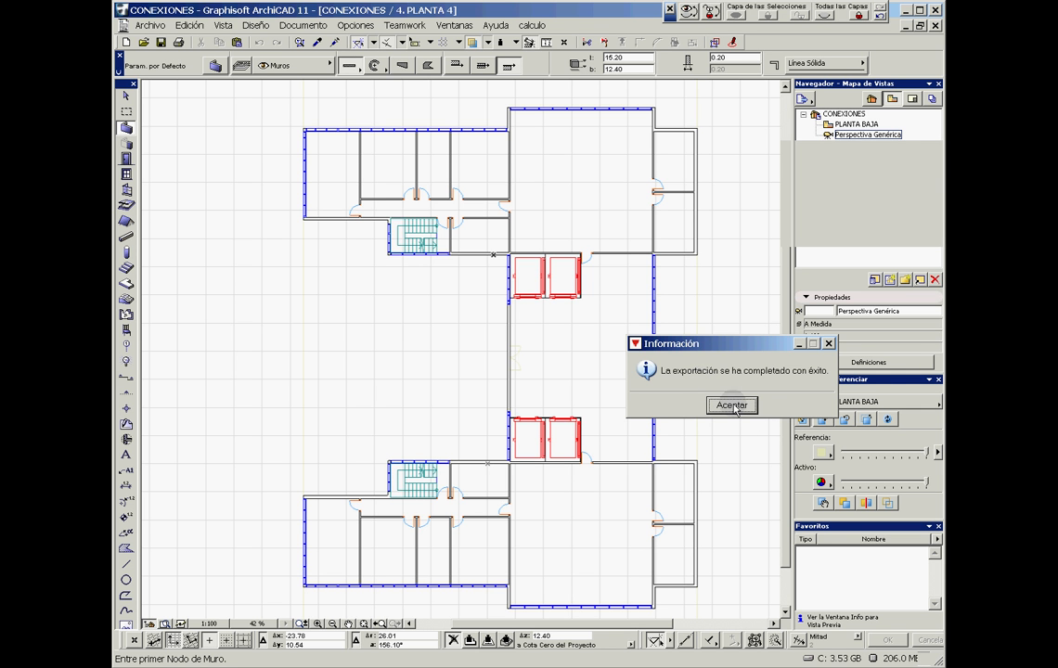
pyautogui.click(732, 405)
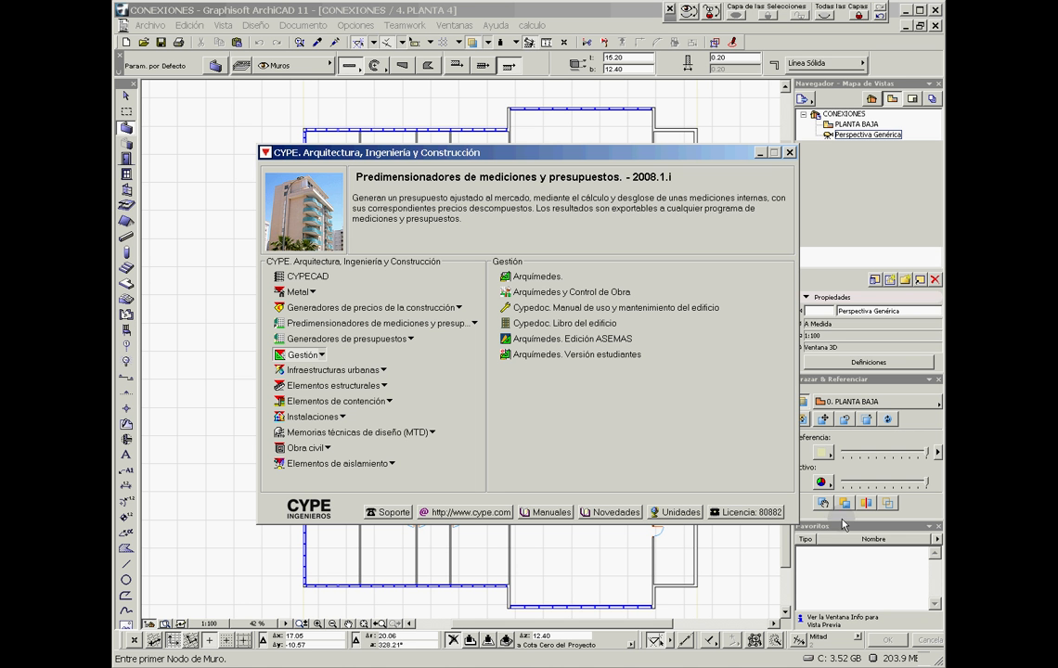
# Open Arquímedes from the CYPE launcher and review the measurement lines of the facade item in the Cerramientos chapter.
pyautogui.click(550, 276)
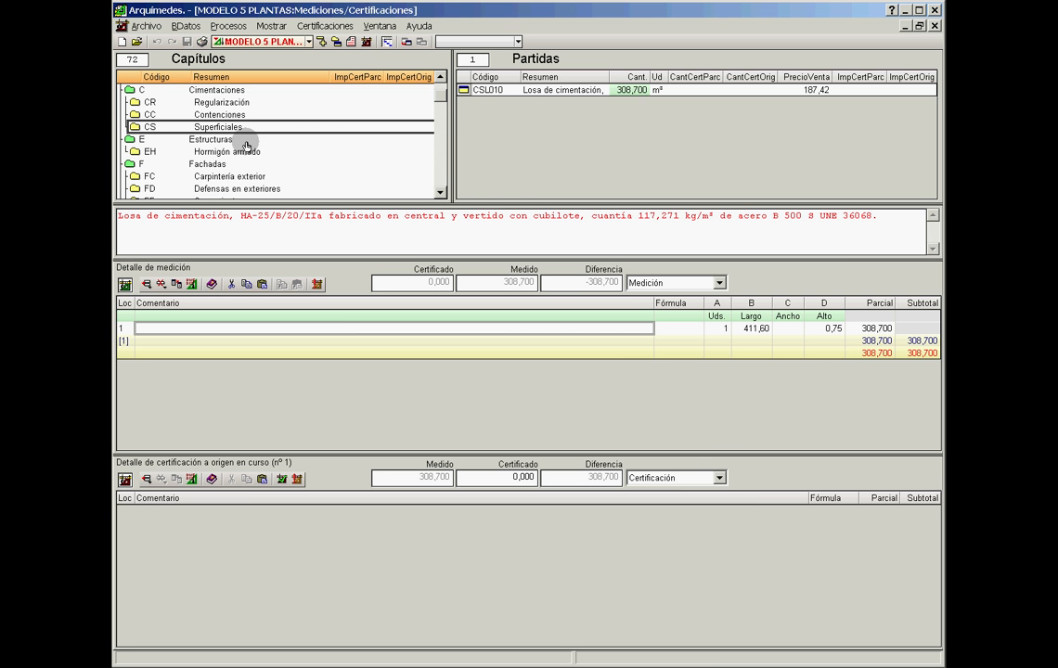
pyautogui.moveTo(439, 97); pyautogui.dragTo(441, 89)
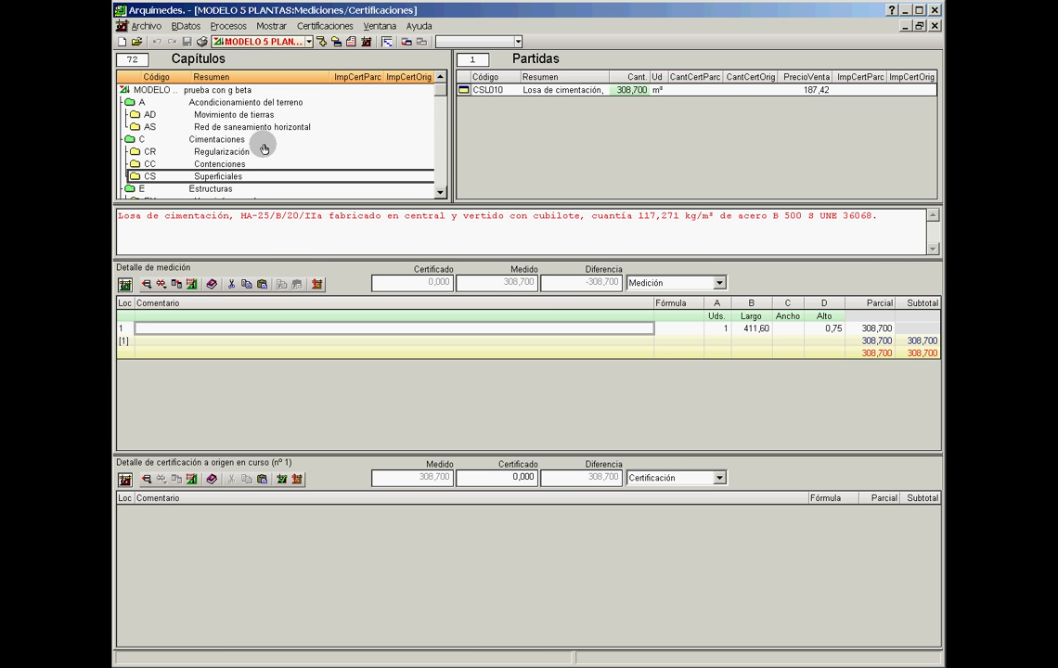
pyautogui.click(441, 192)
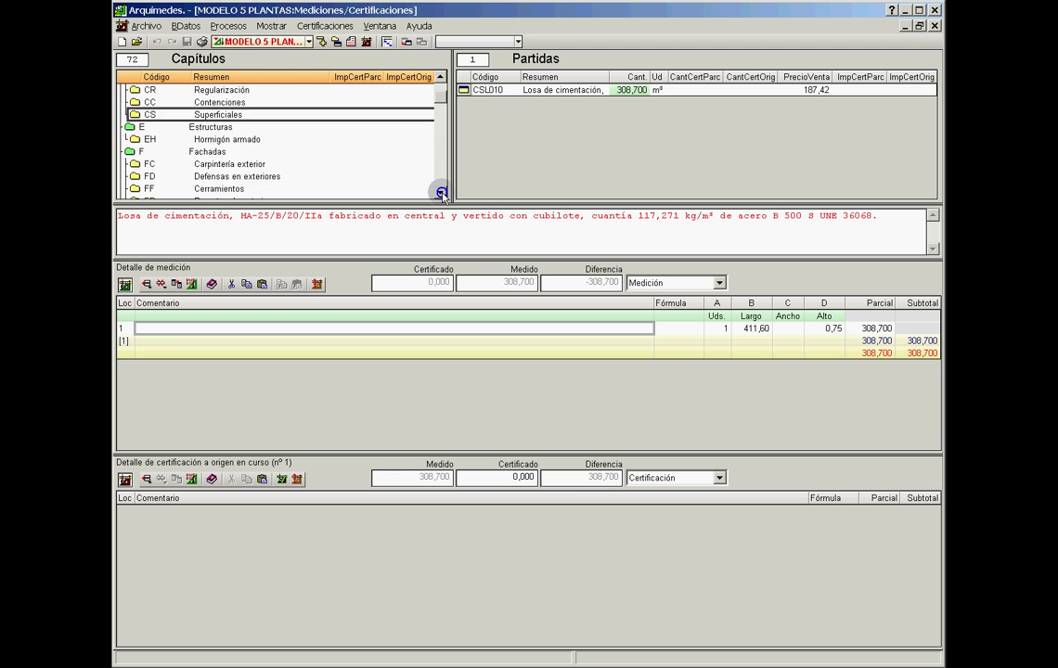
pyautogui.click(212, 163)
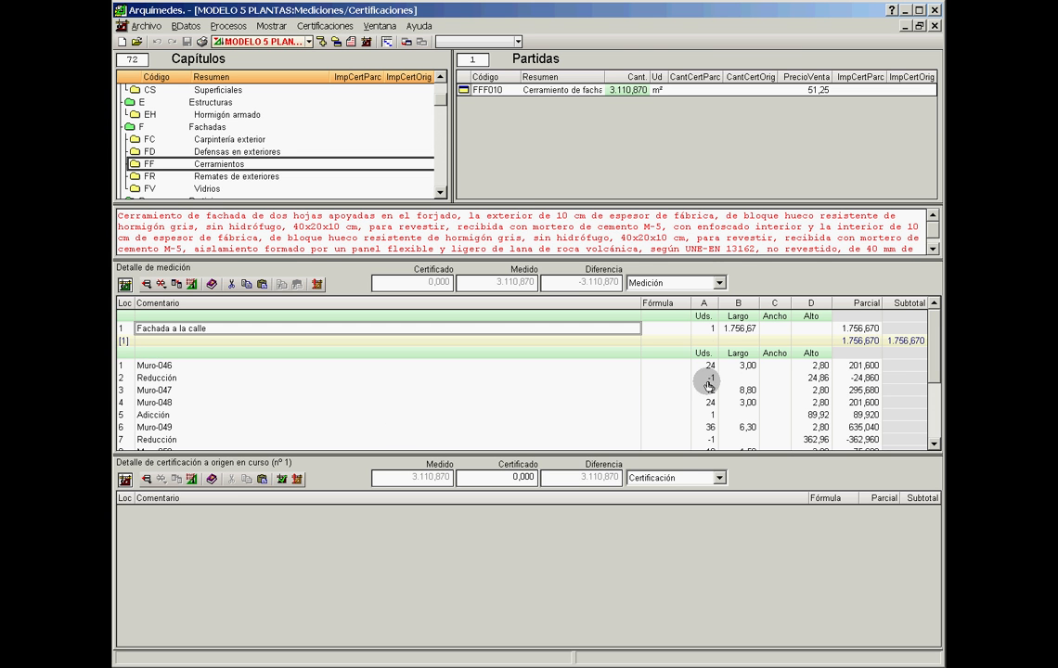
pyautogui.click(935, 444)
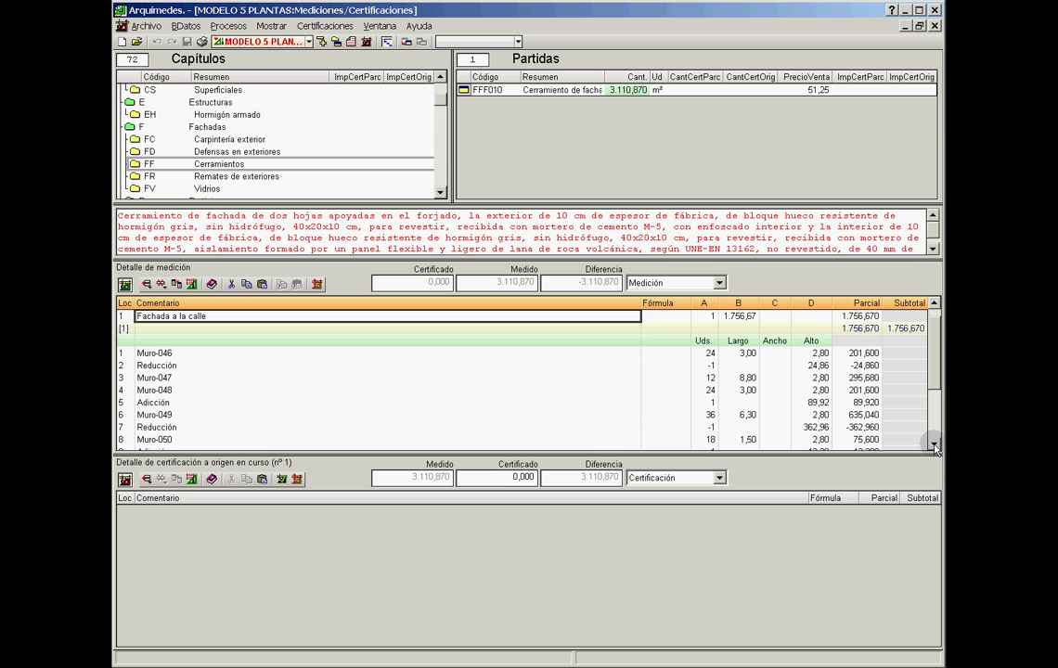
pyautogui.click(934, 444)
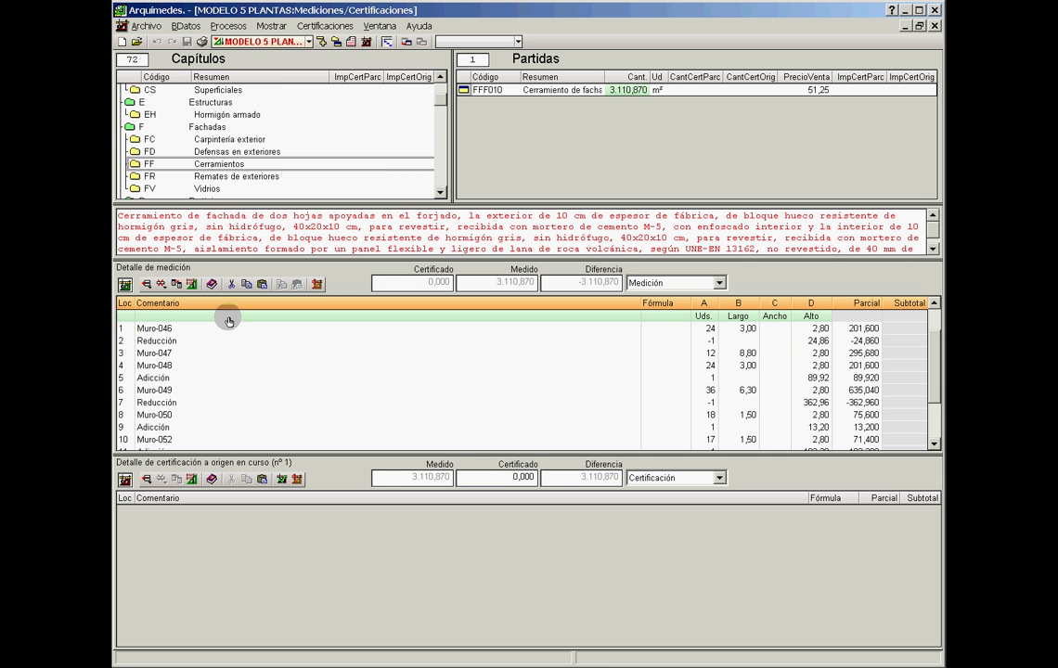
# Examine the measurement lines of door item PPM010a in Puertas de paso interiores and those of the Tabiques y trasdosados chapter.
pyautogui.click(440, 193)
pyautogui.click(440, 193)
pyautogui.click(440, 193)
pyautogui.click(439, 193)
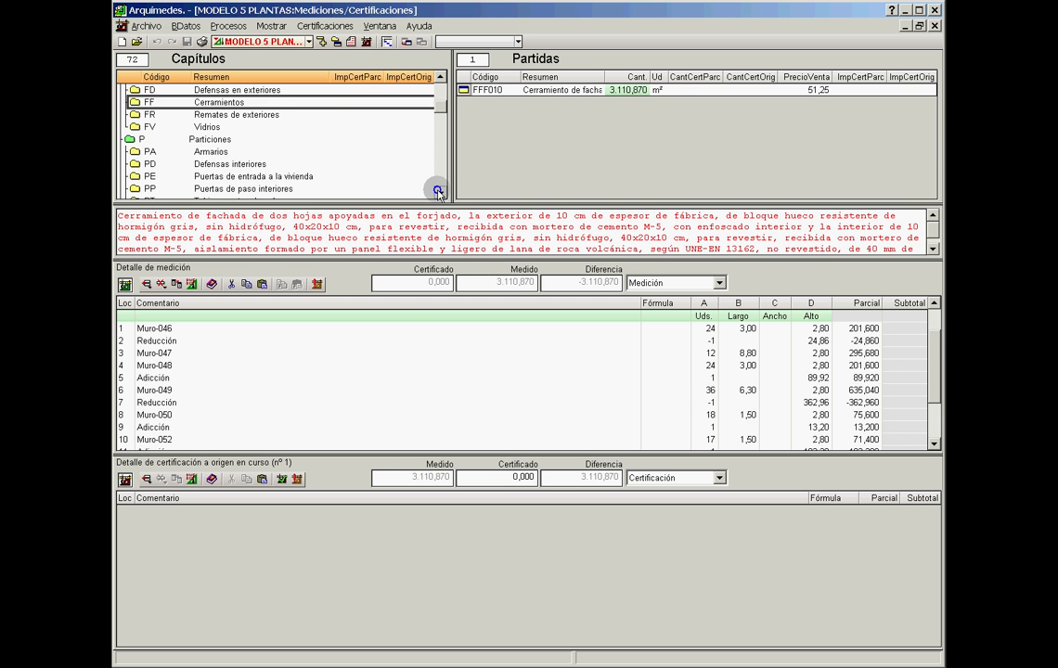
pyautogui.click(440, 192)
pyautogui.click(440, 193)
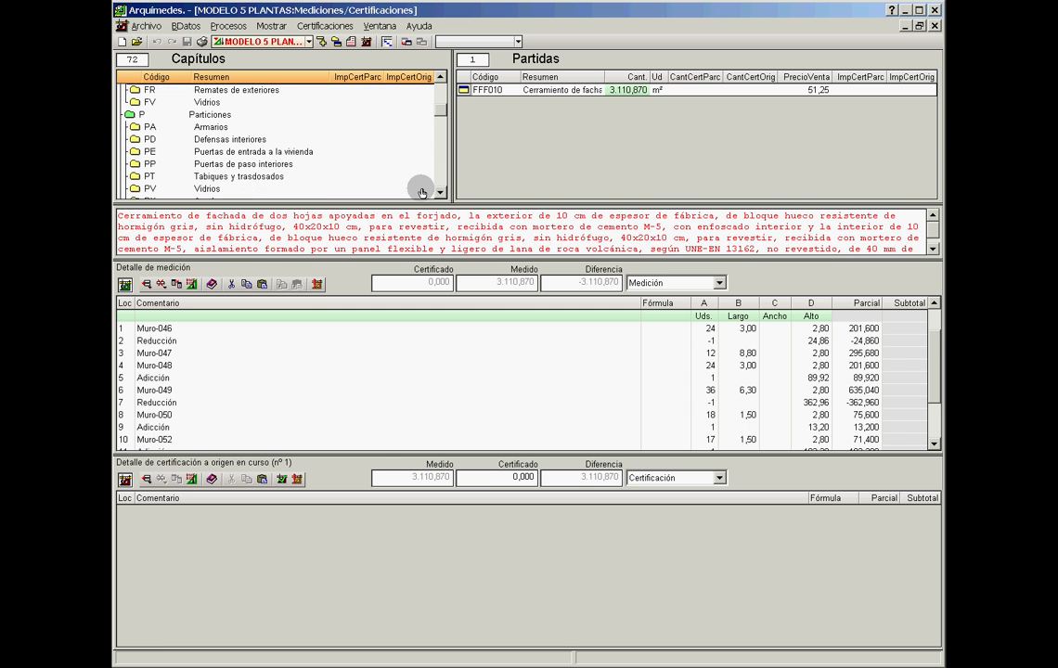
pyautogui.click(237, 163)
pyautogui.click(543, 104)
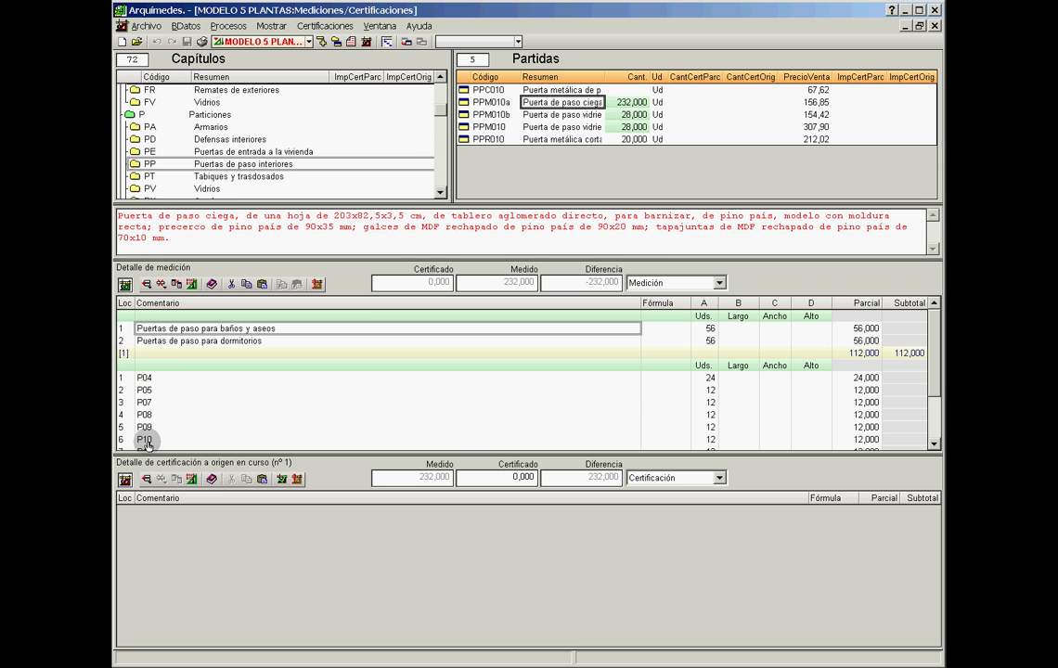
pyautogui.click(242, 178)
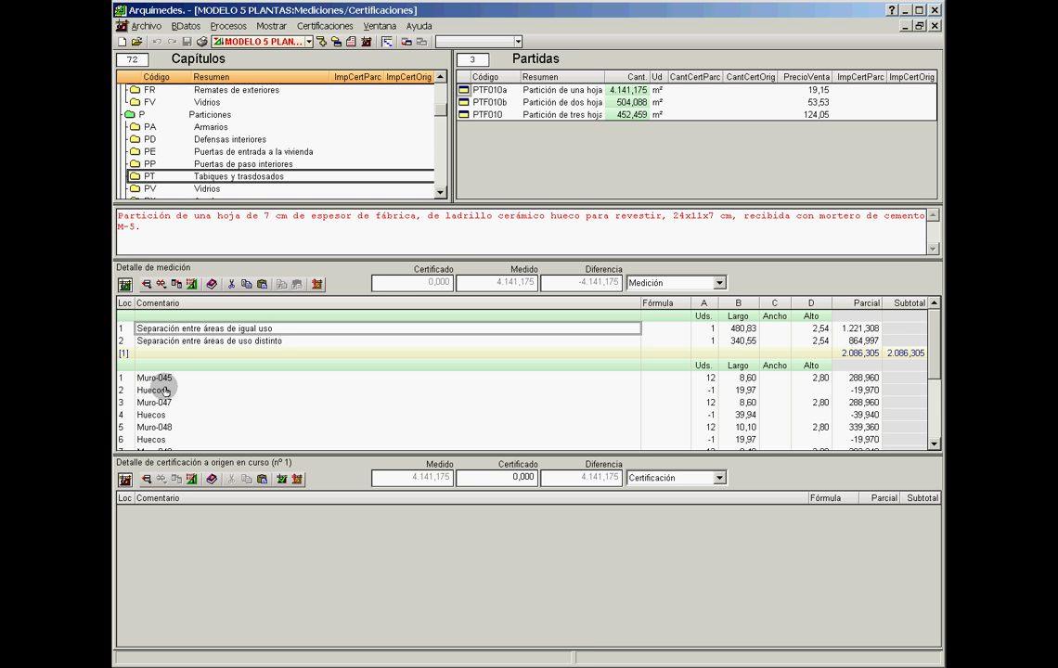
pyautogui.scroll(-1, 232, 167)
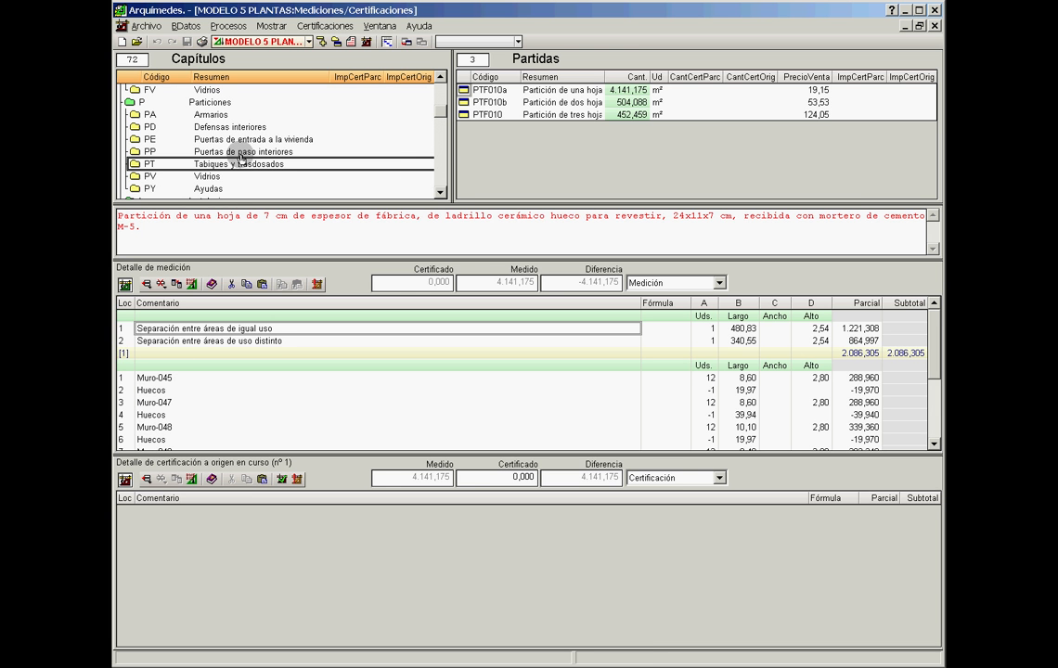
# Review all measurement lines of the barrier item in the Aislamientos e impermeabilizaciones chapter, through to the final subtotal.
pyautogui.click(442, 192)
pyautogui.click(442, 193)
pyautogui.click(442, 193)
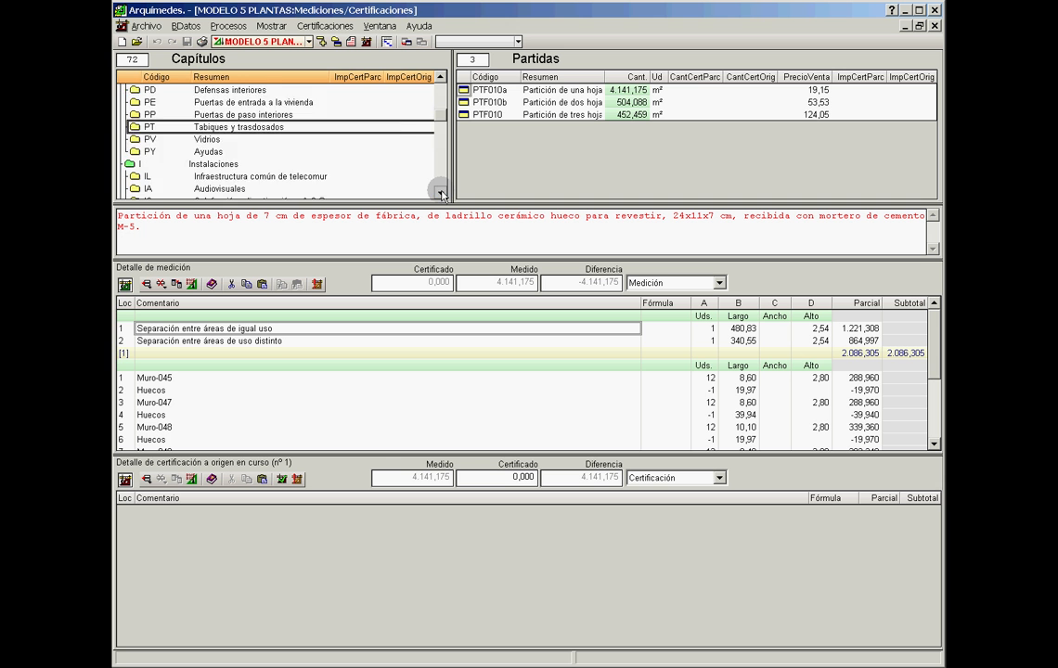
pyautogui.click(441, 193)
pyautogui.click(441, 193)
pyautogui.click(441, 193)
pyautogui.click(441, 193)
pyautogui.click(442, 193)
pyautogui.click(441, 193)
pyautogui.click(442, 193)
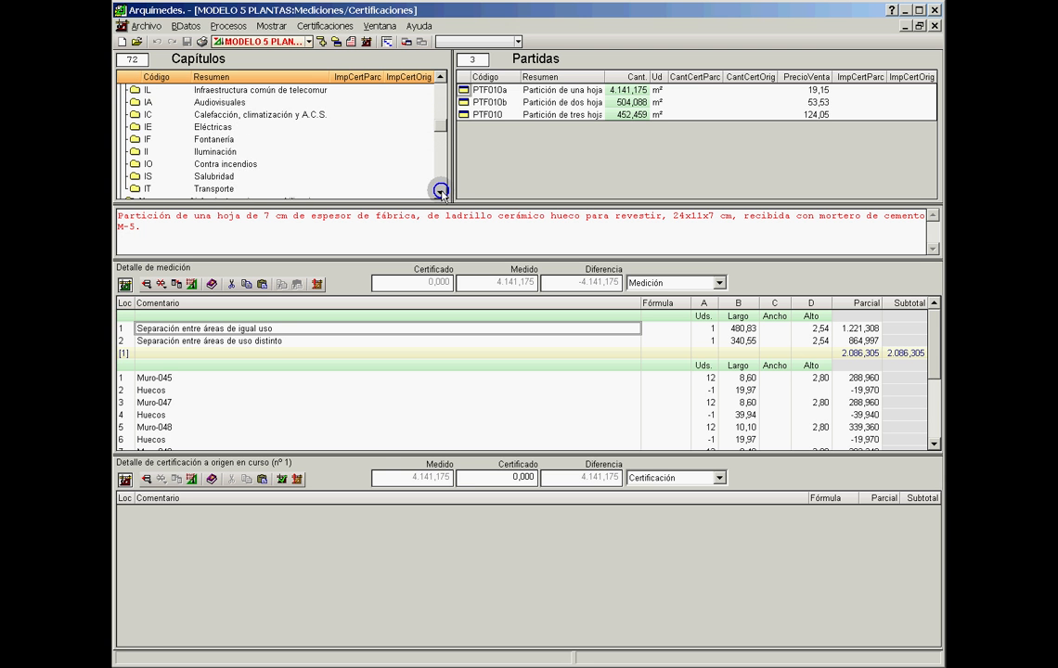
pyautogui.click(442, 193)
pyautogui.click(441, 193)
pyautogui.click(442, 193)
pyautogui.click(261, 164)
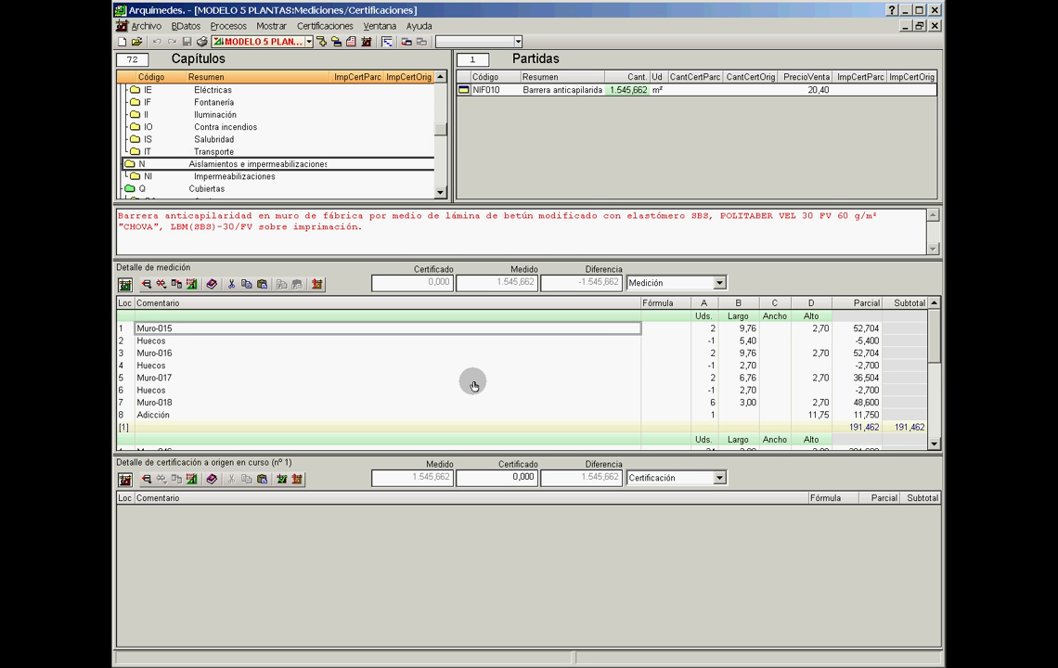
pyautogui.click(934, 444)
pyautogui.click(934, 444)
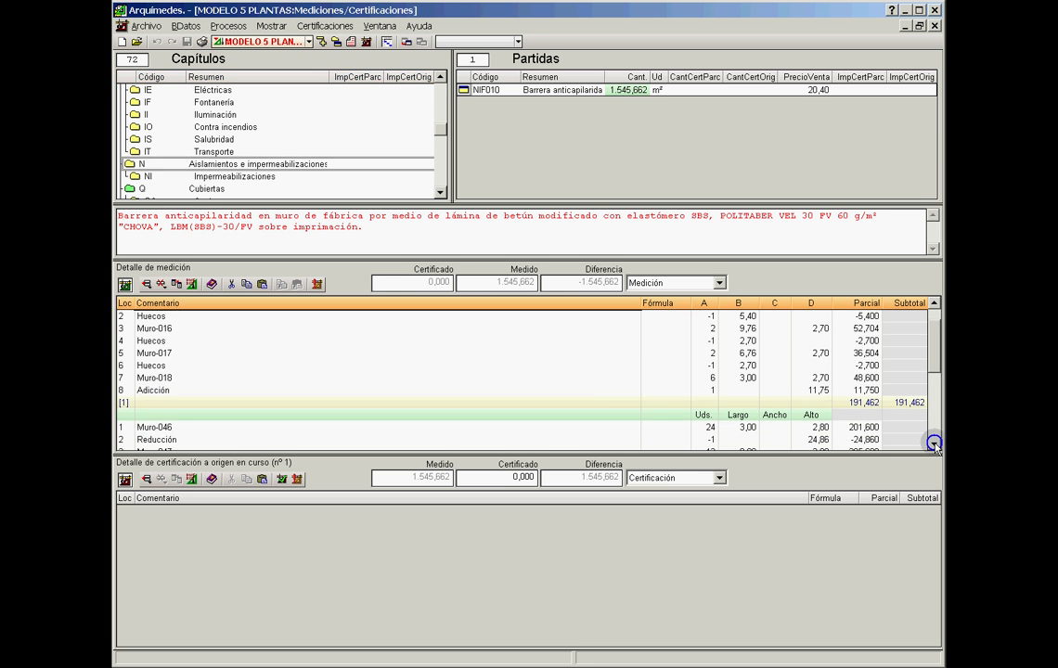
pyautogui.doubleClick(933, 444)
pyautogui.click(933, 444)
pyautogui.click(933, 444)
pyautogui.click(934, 443)
pyautogui.doubleClick(933, 443)
pyautogui.click(933, 444)
pyautogui.click(934, 443)
pyautogui.click(933, 443)
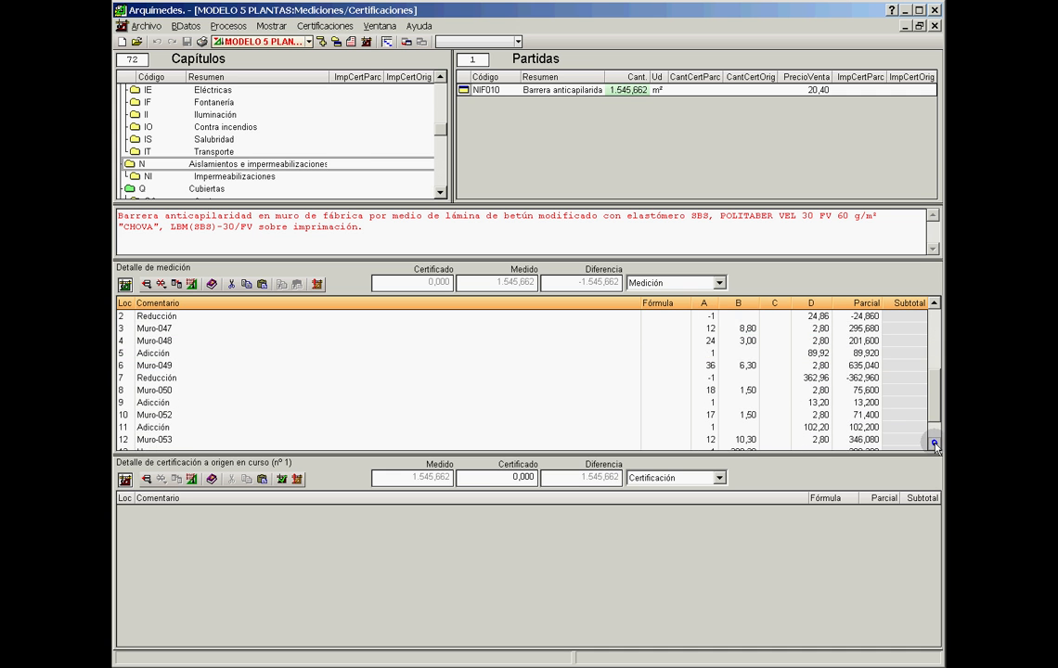
pyautogui.click(933, 444)
pyautogui.click(933, 443)
pyautogui.click(933, 443)
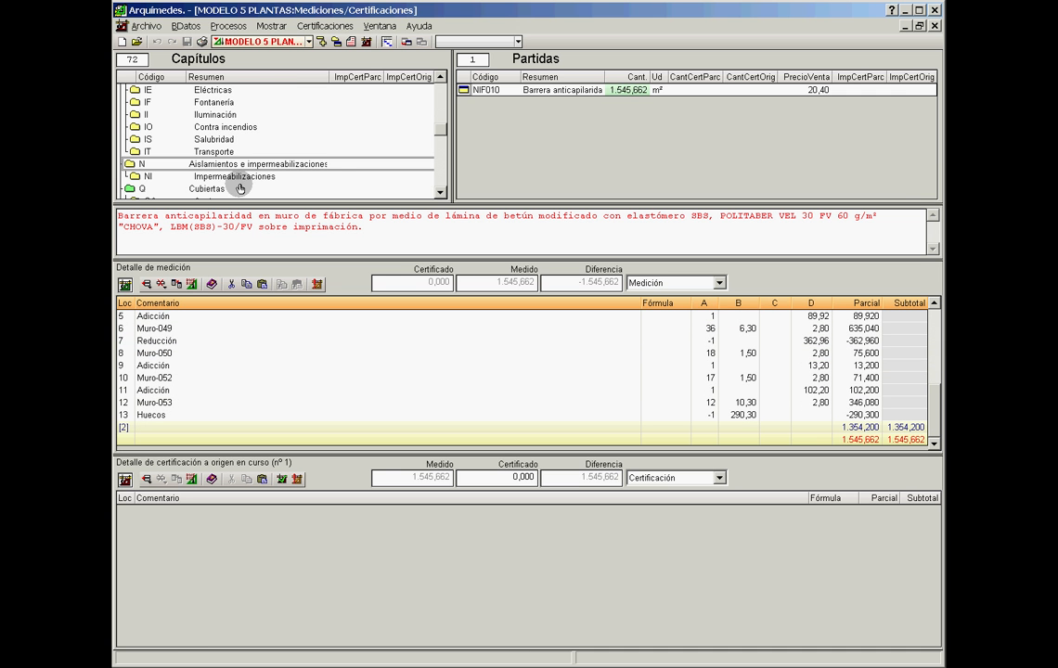
# Display the measurement lines of the lime paint item in the Pinturas en paramentos exteriores chapter under Revestimientos.
pyautogui.click(440, 192)
pyautogui.click(440, 192)
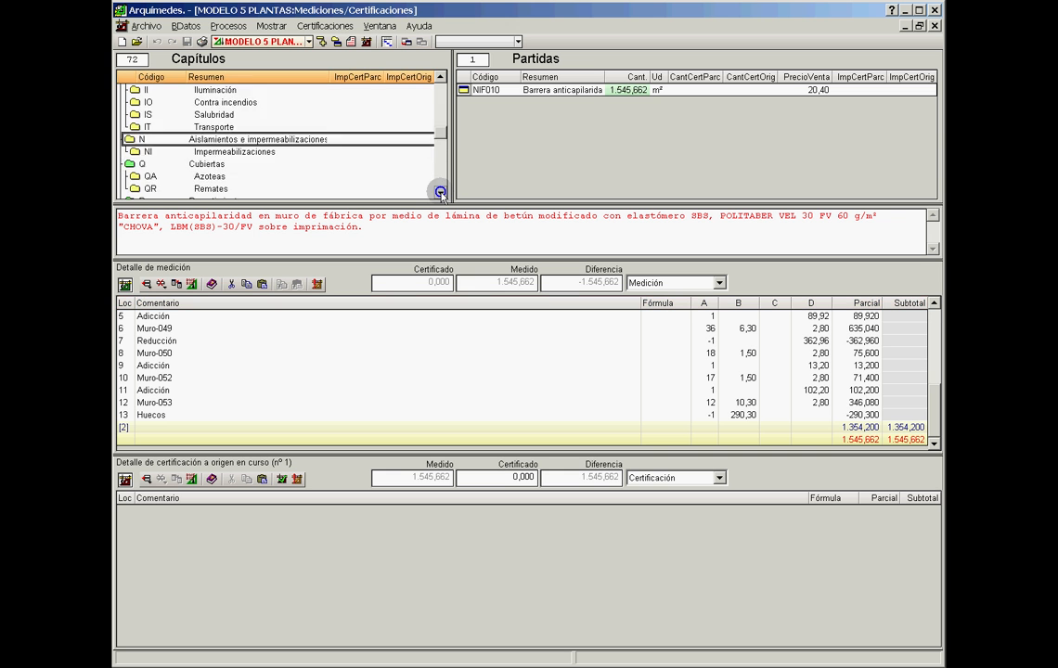
pyautogui.click(440, 192)
pyautogui.click(439, 192)
pyautogui.click(440, 192)
pyautogui.click(440, 192)
pyautogui.click(440, 192)
pyautogui.click(440, 192)
pyautogui.click(440, 192)
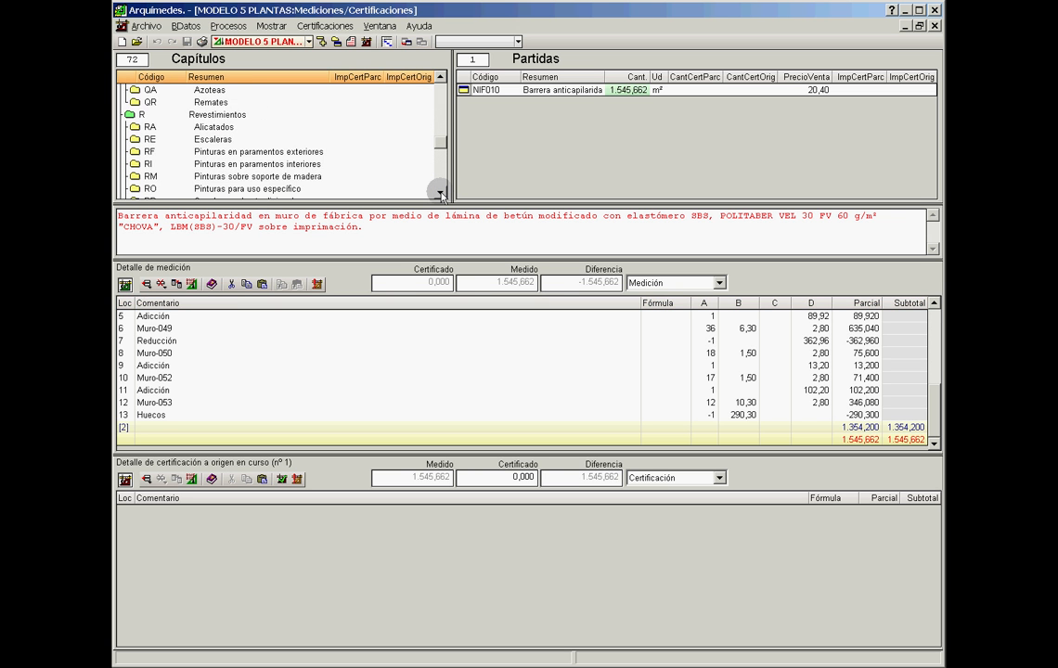
pyautogui.click(439, 192)
pyautogui.click(440, 192)
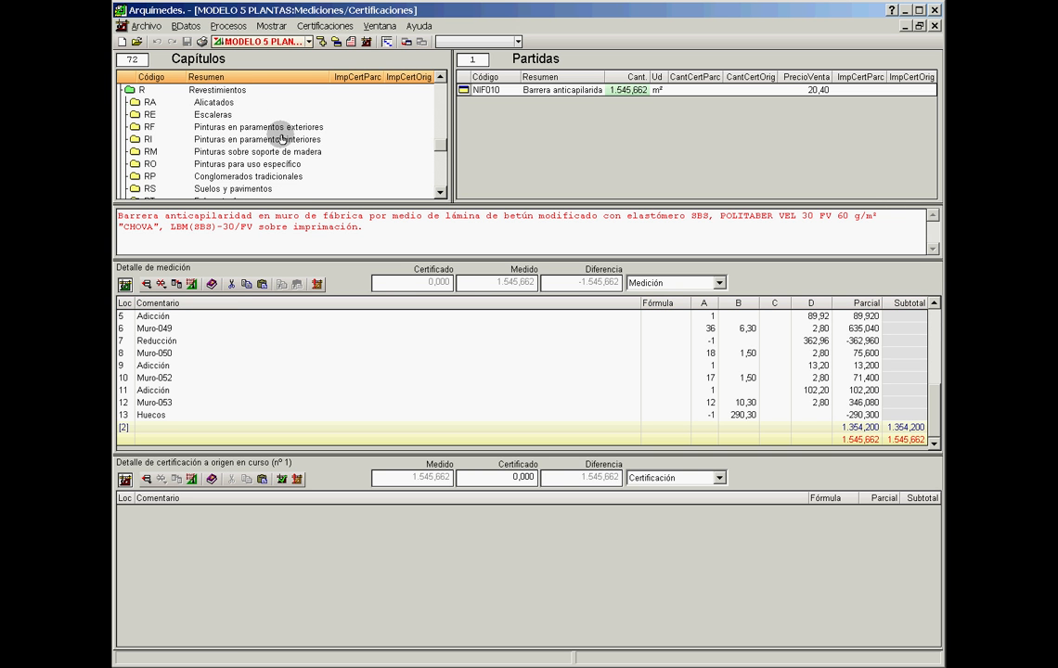
pyautogui.click(255, 126)
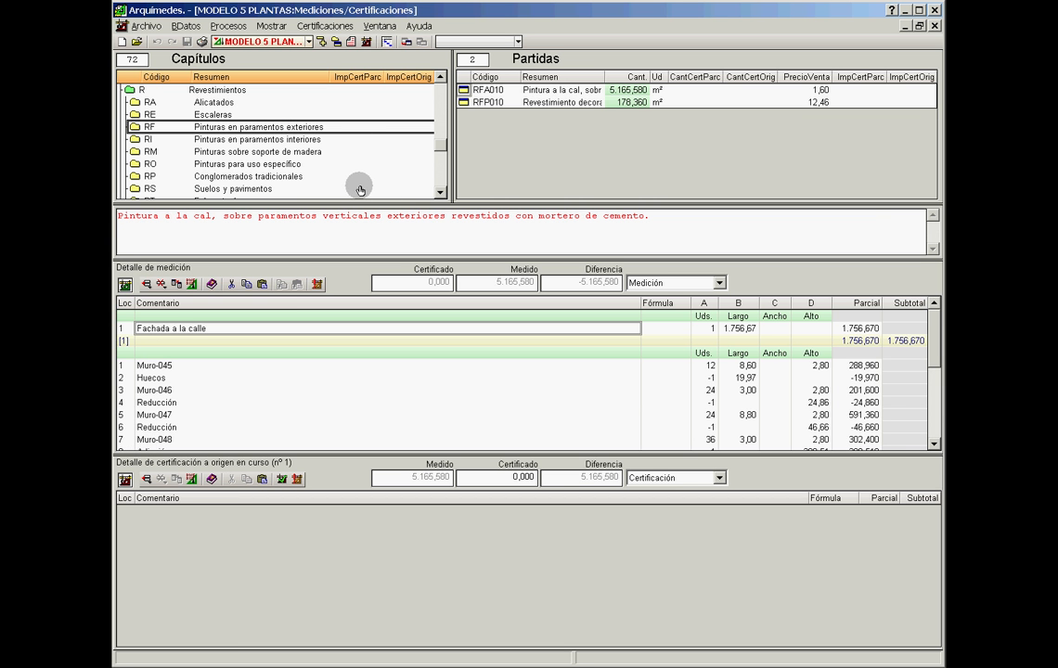
# Look through the remaining chapters of the budget, from Revestimientos on to Urbanización interior de la parcela.
pyautogui.click(440, 193)
pyautogui.click(439, 193)
pyautogui.click(440, 193)
pyautogui.click(440, 193)
pyautogui.click(439, 193)
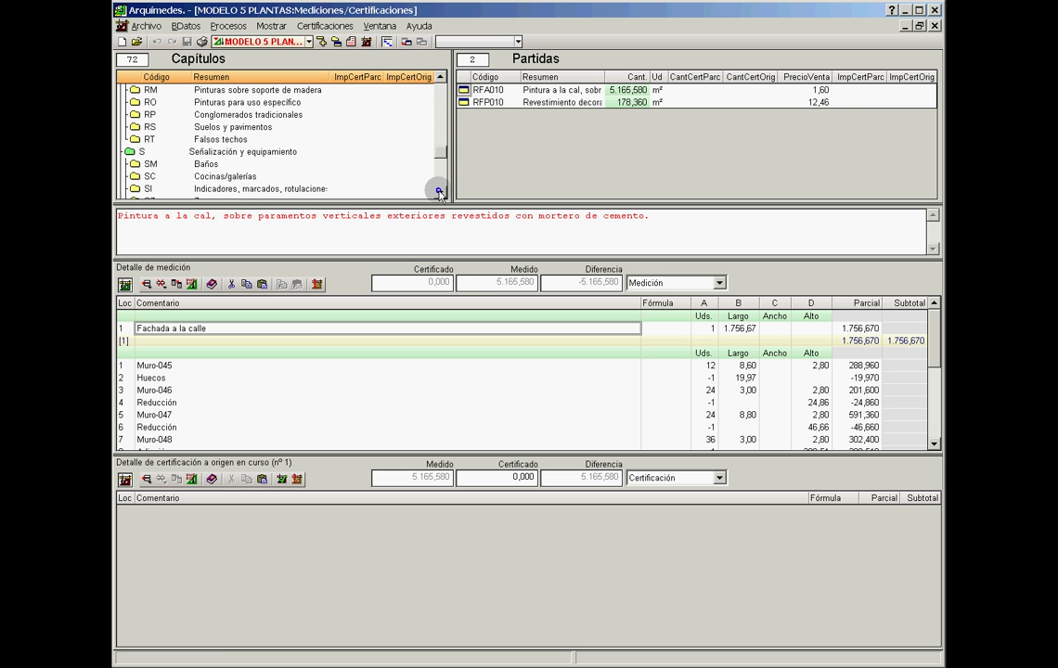
pyautogui.click(439, 193)
pyautogui.click(439, 193)
pyautogui.click(440, 193)
pyautogui.click(439, 192)
pyautogui.click(439, 193)
pyautogui.click(440, 193)
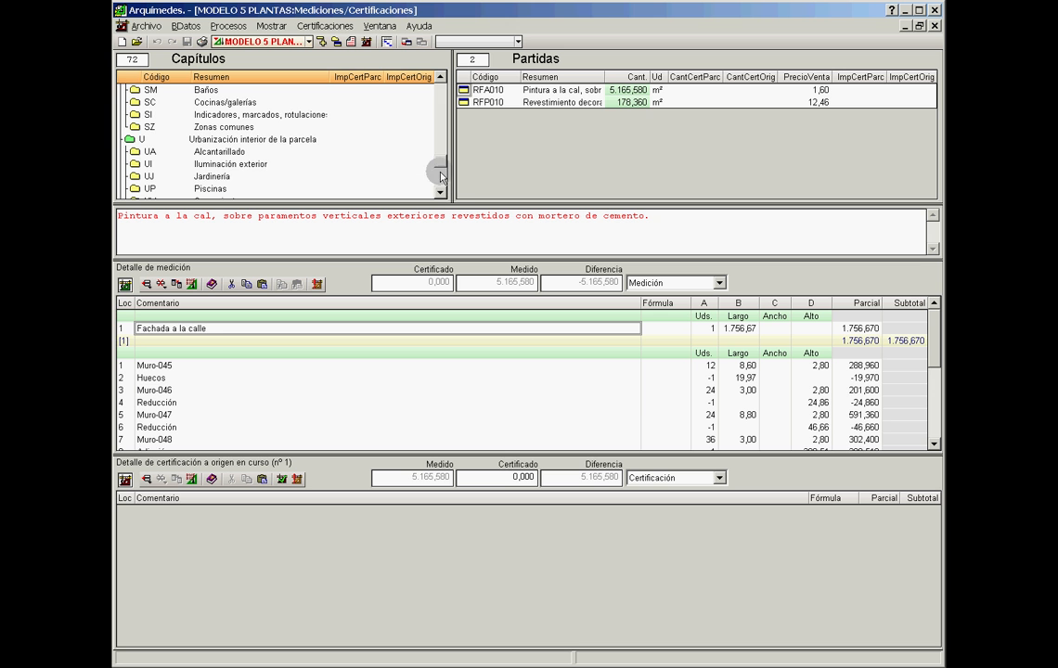
# Examine the measurement lines of structure item EHR020 in the Hormigón armado chapter, including the Forj slab entries.
pyautogui.moveTo(440, 162); pyautogui.dragTo(442, 102)
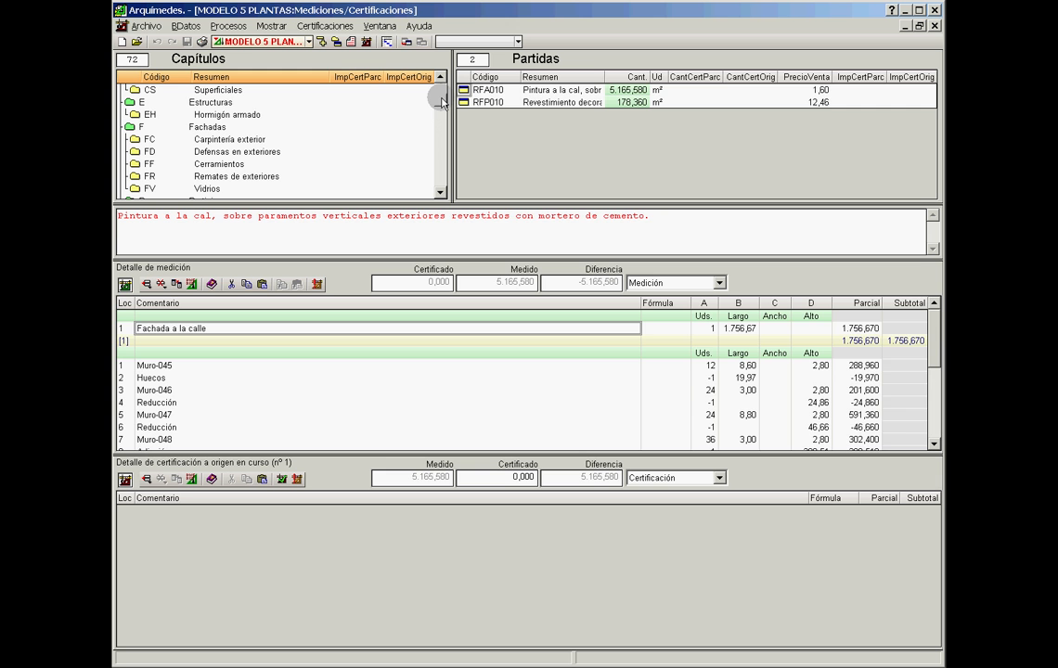
pyautogui.click(224, 103)
pyautogui.click(227, 114)
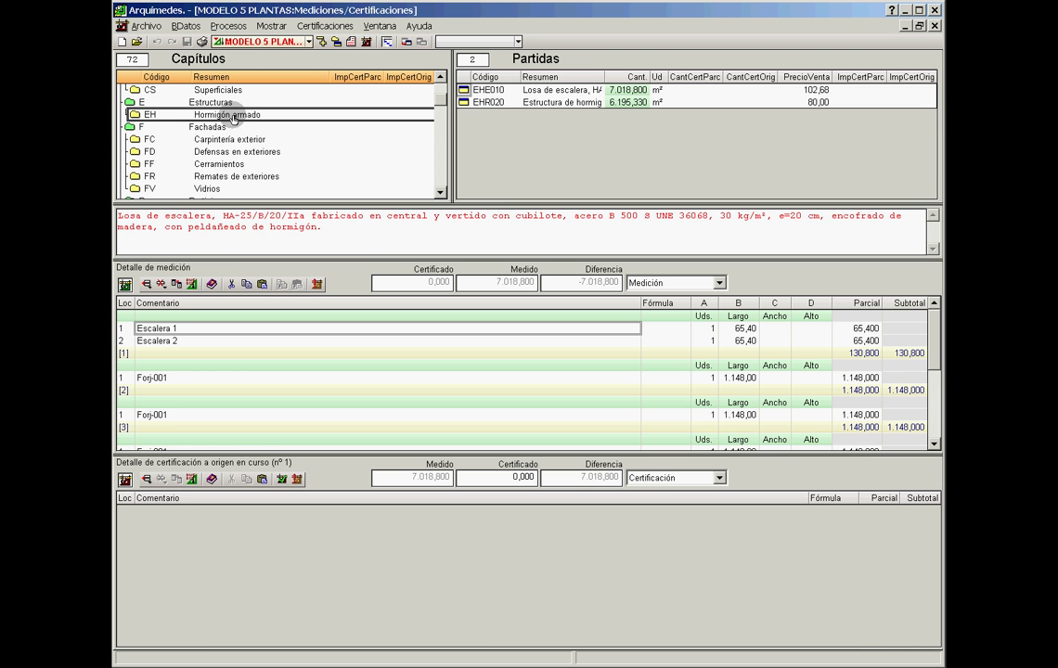
pyautogui.click(538, 104)
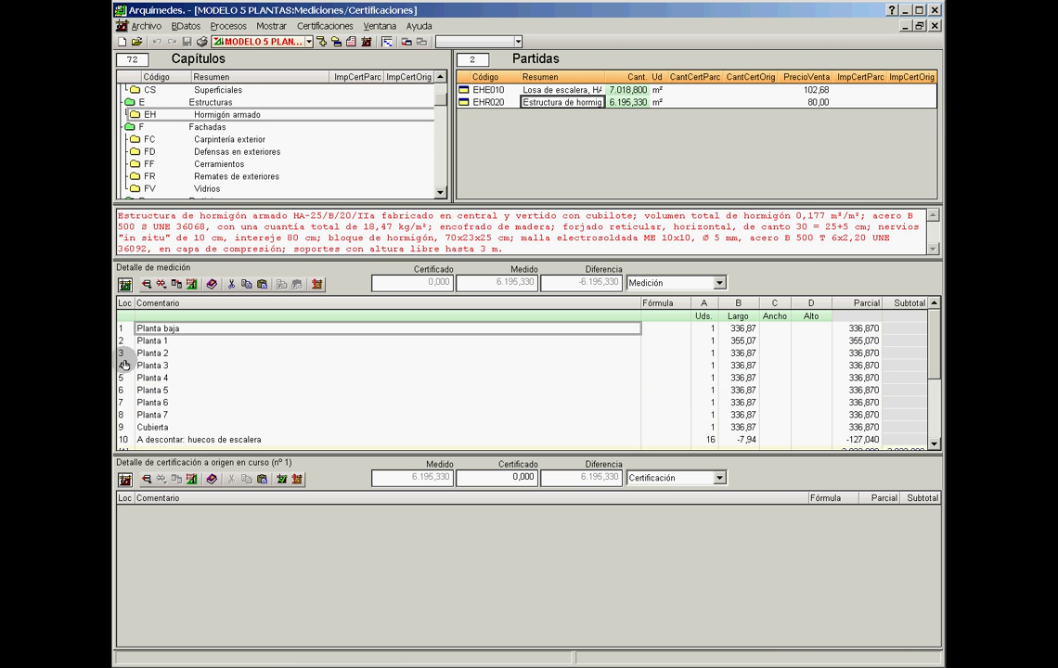
pyautogui.click(933, 444)
pyautogui.click(933, 444)
pyautogui.click(933, 444)
pyautogui.click(933, 444)
pyautogui.click(933, 445)
pyautogui.click(933, 444)
pyautogui.click(933, 444)
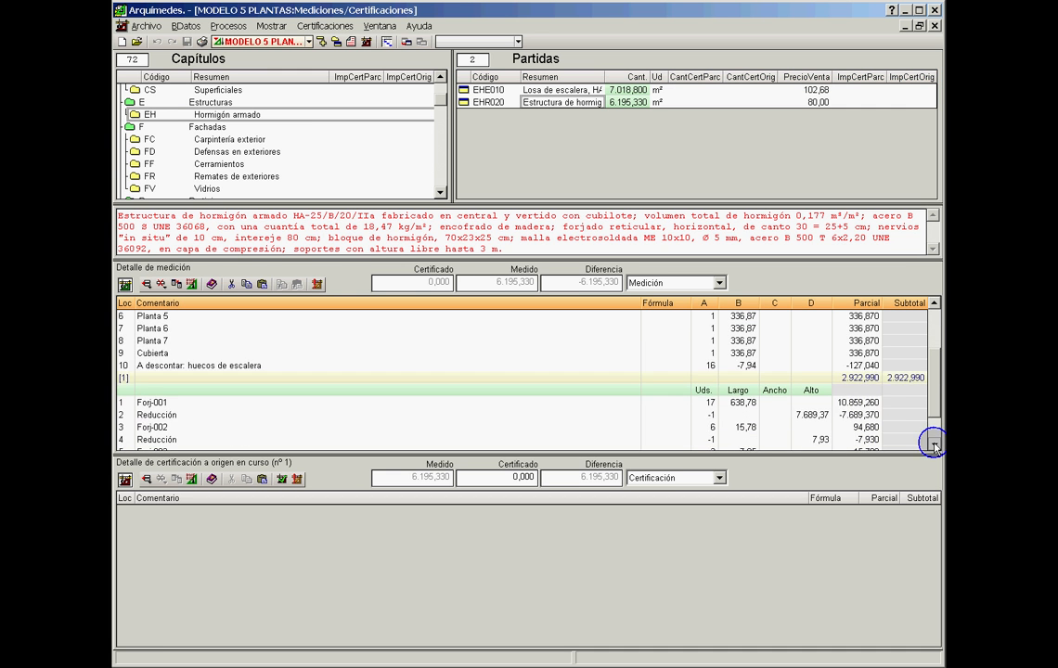
pyautogui.click(933, 444)
pyautogui.click(933, 444)
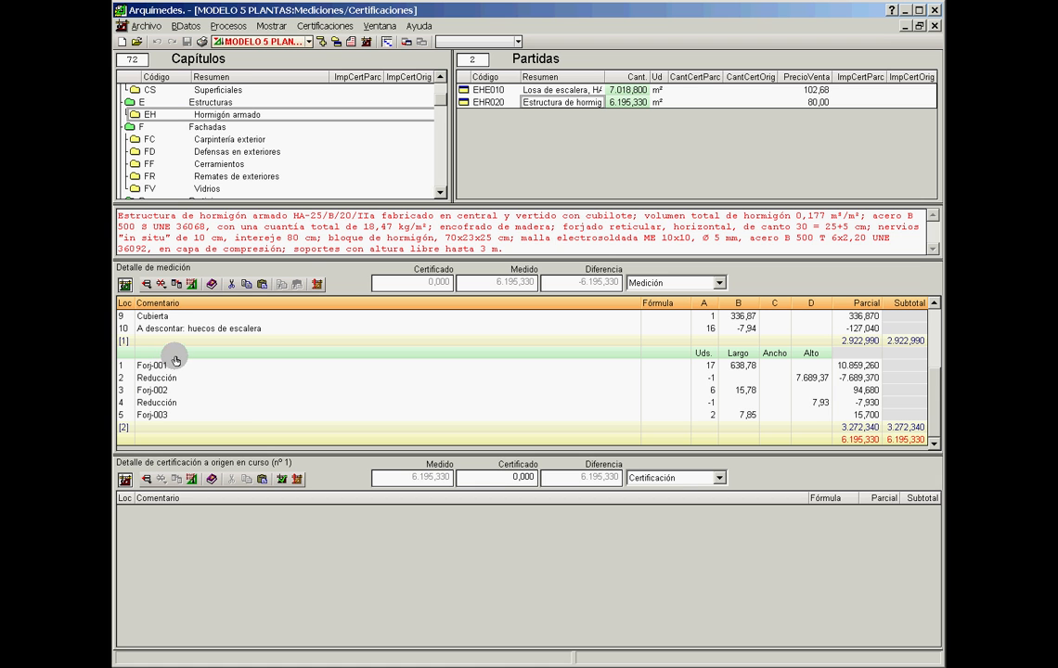